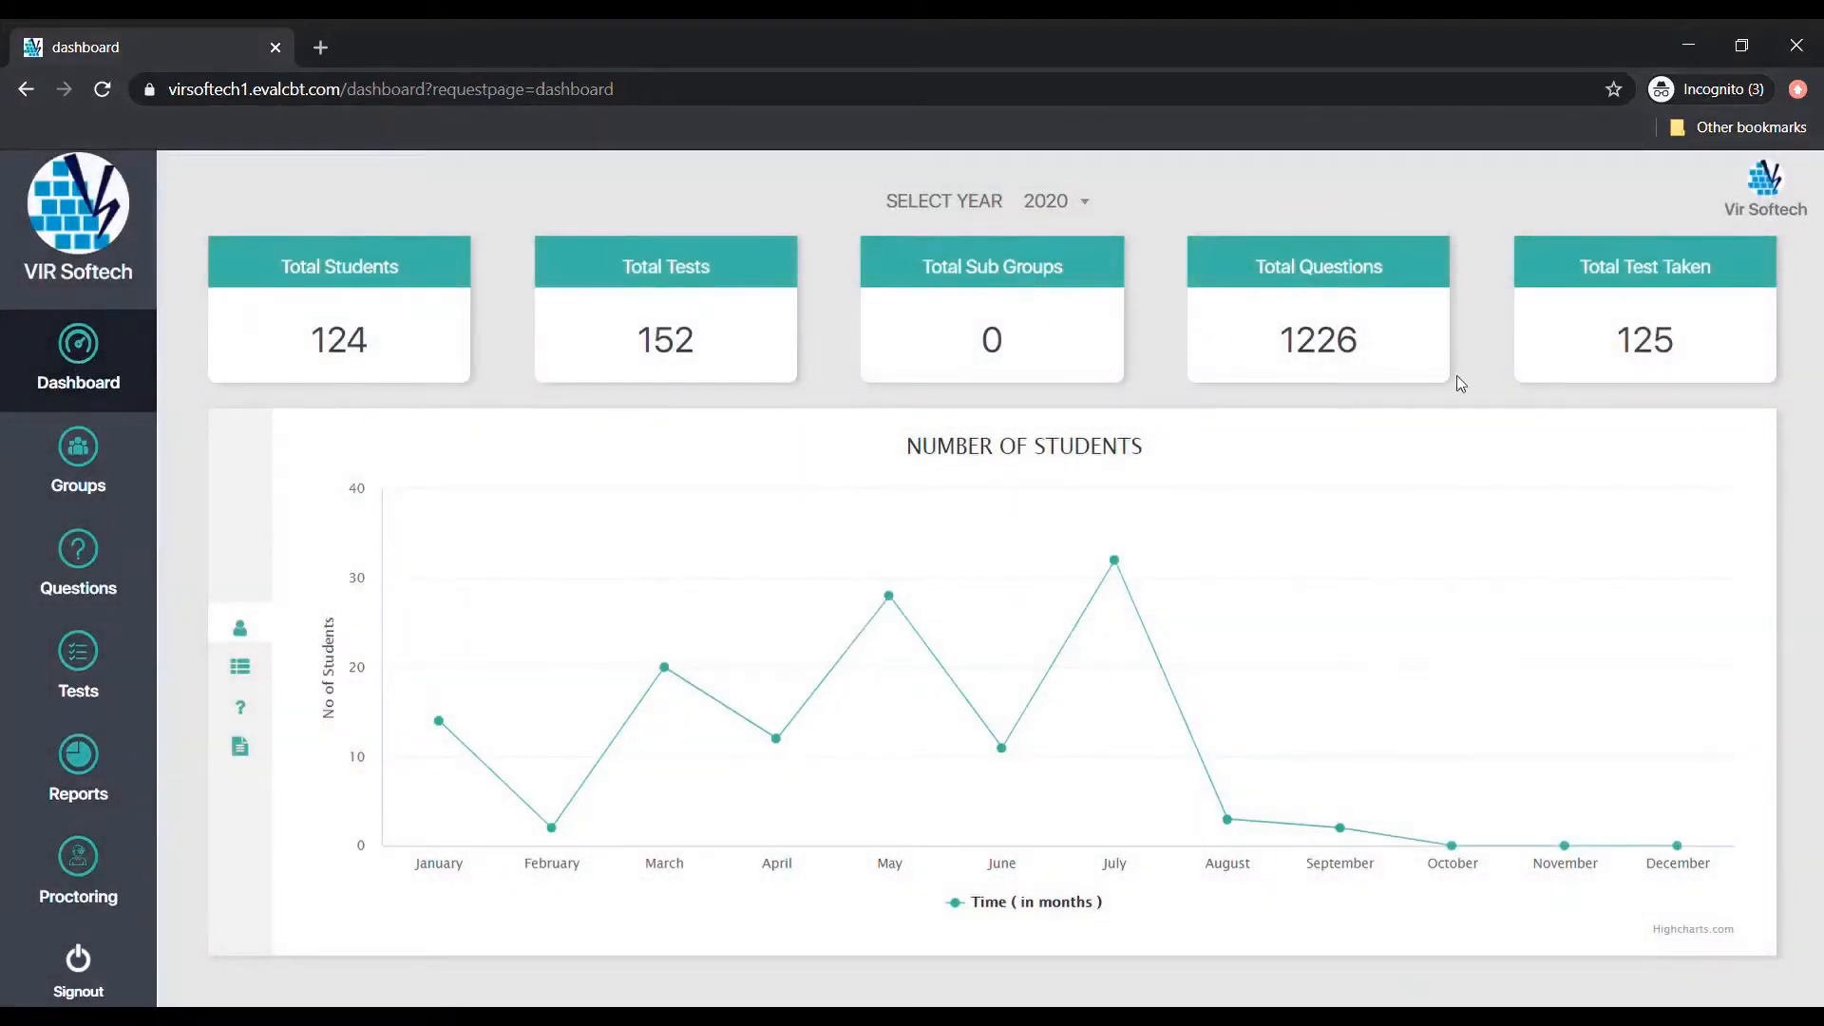
View the user profile with its change-password form, and close it without making changes.
click(1766, 190)
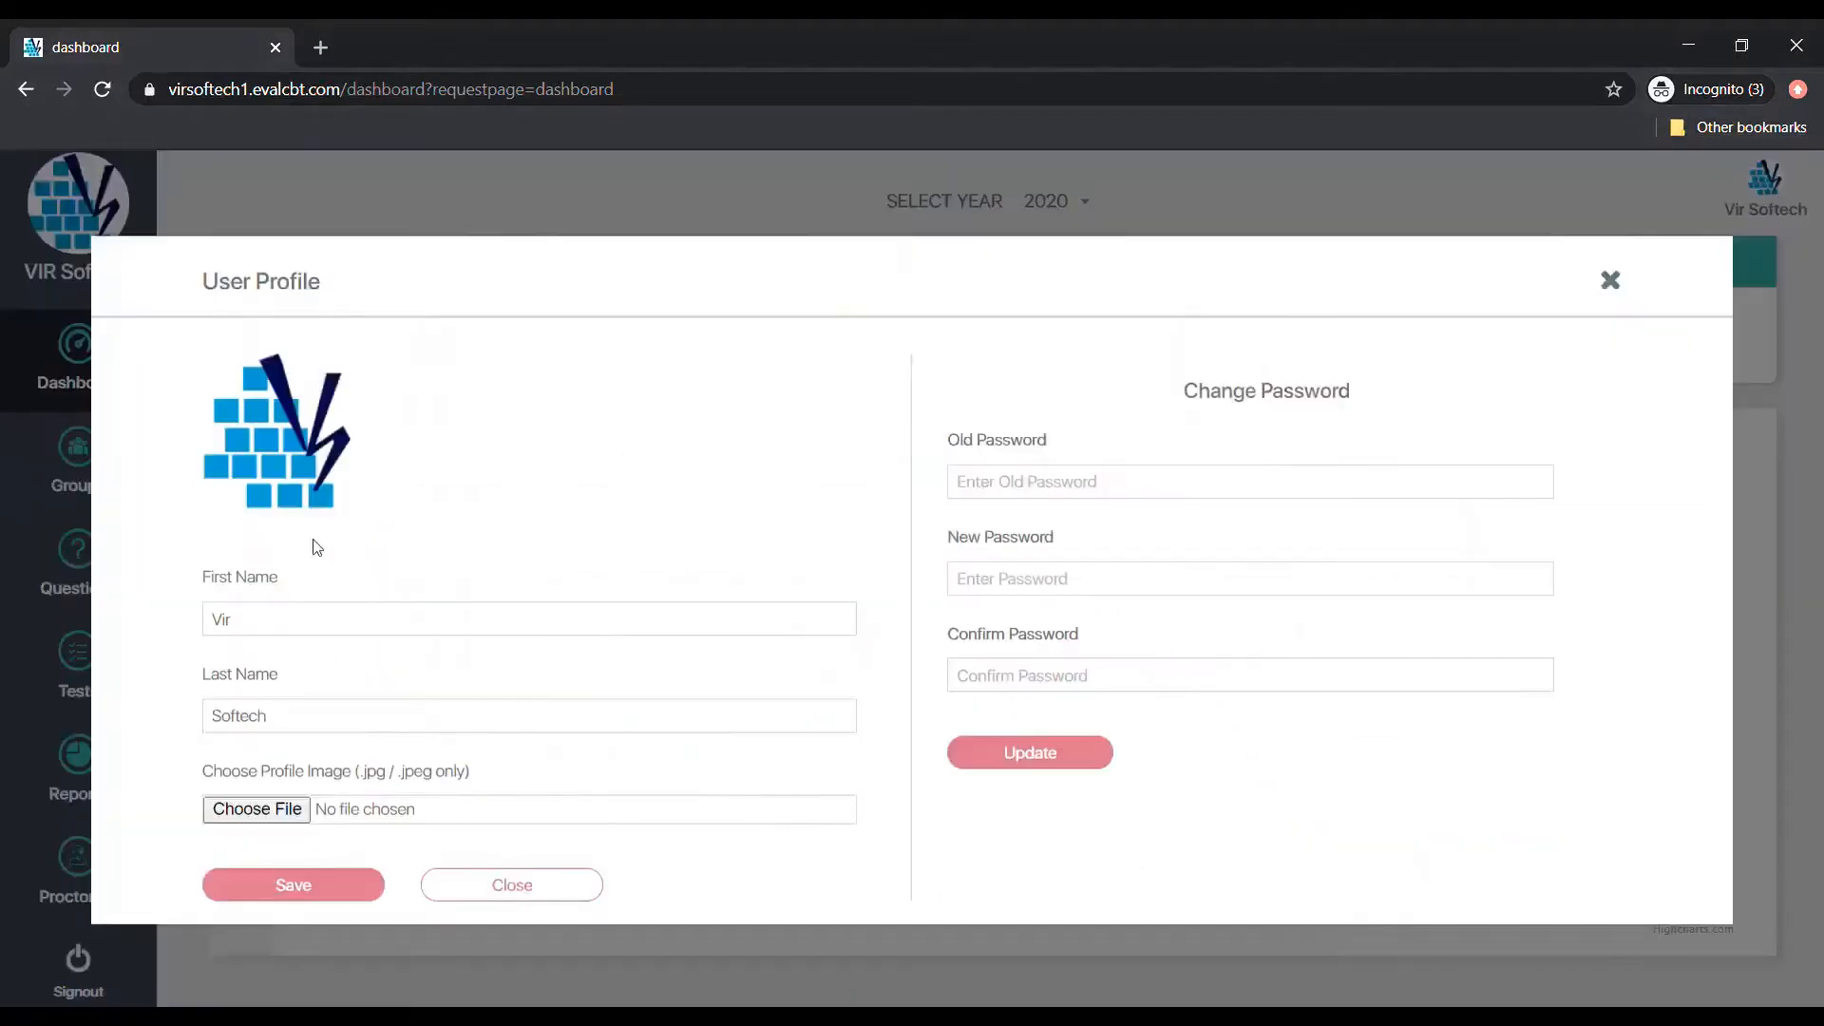
click(530, 888)
Look through the Groups section, including the blank student registration form, the added students list and the added teachers list.
click(95, 464)
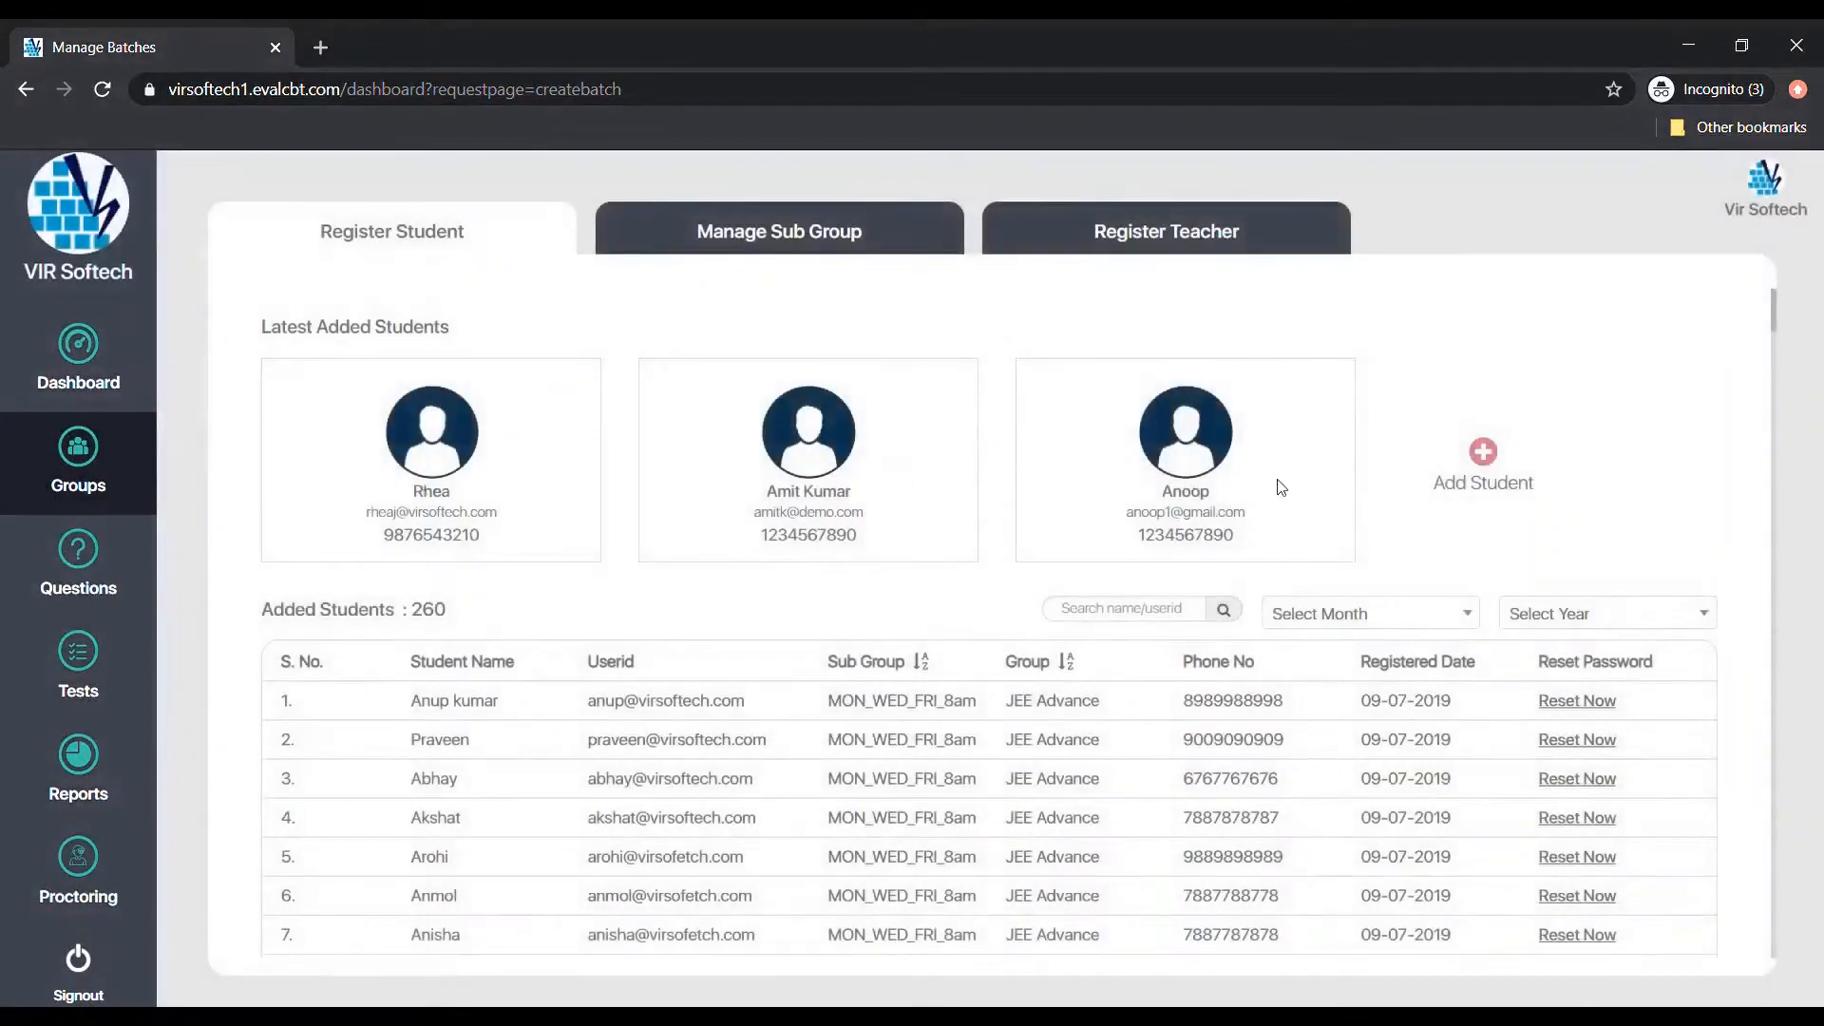
click(1501, 471)
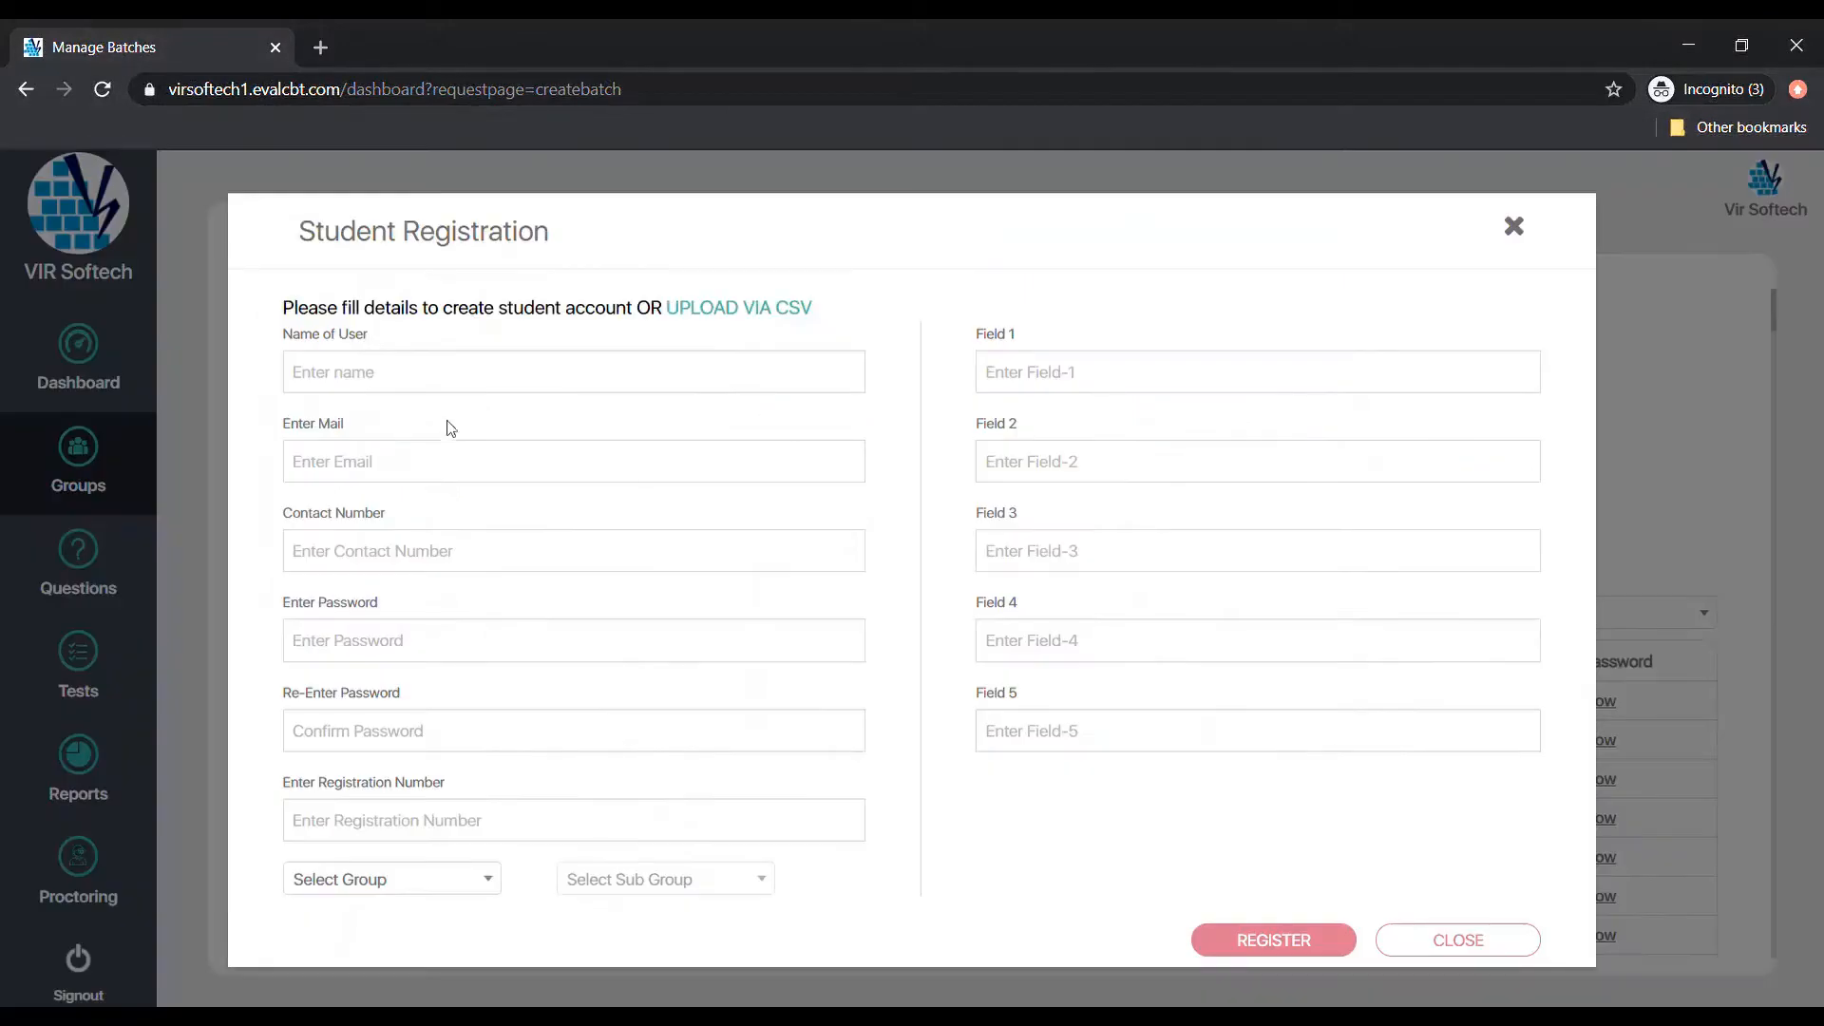
click(1431, 942)
scroll(817, 639, down, 10)
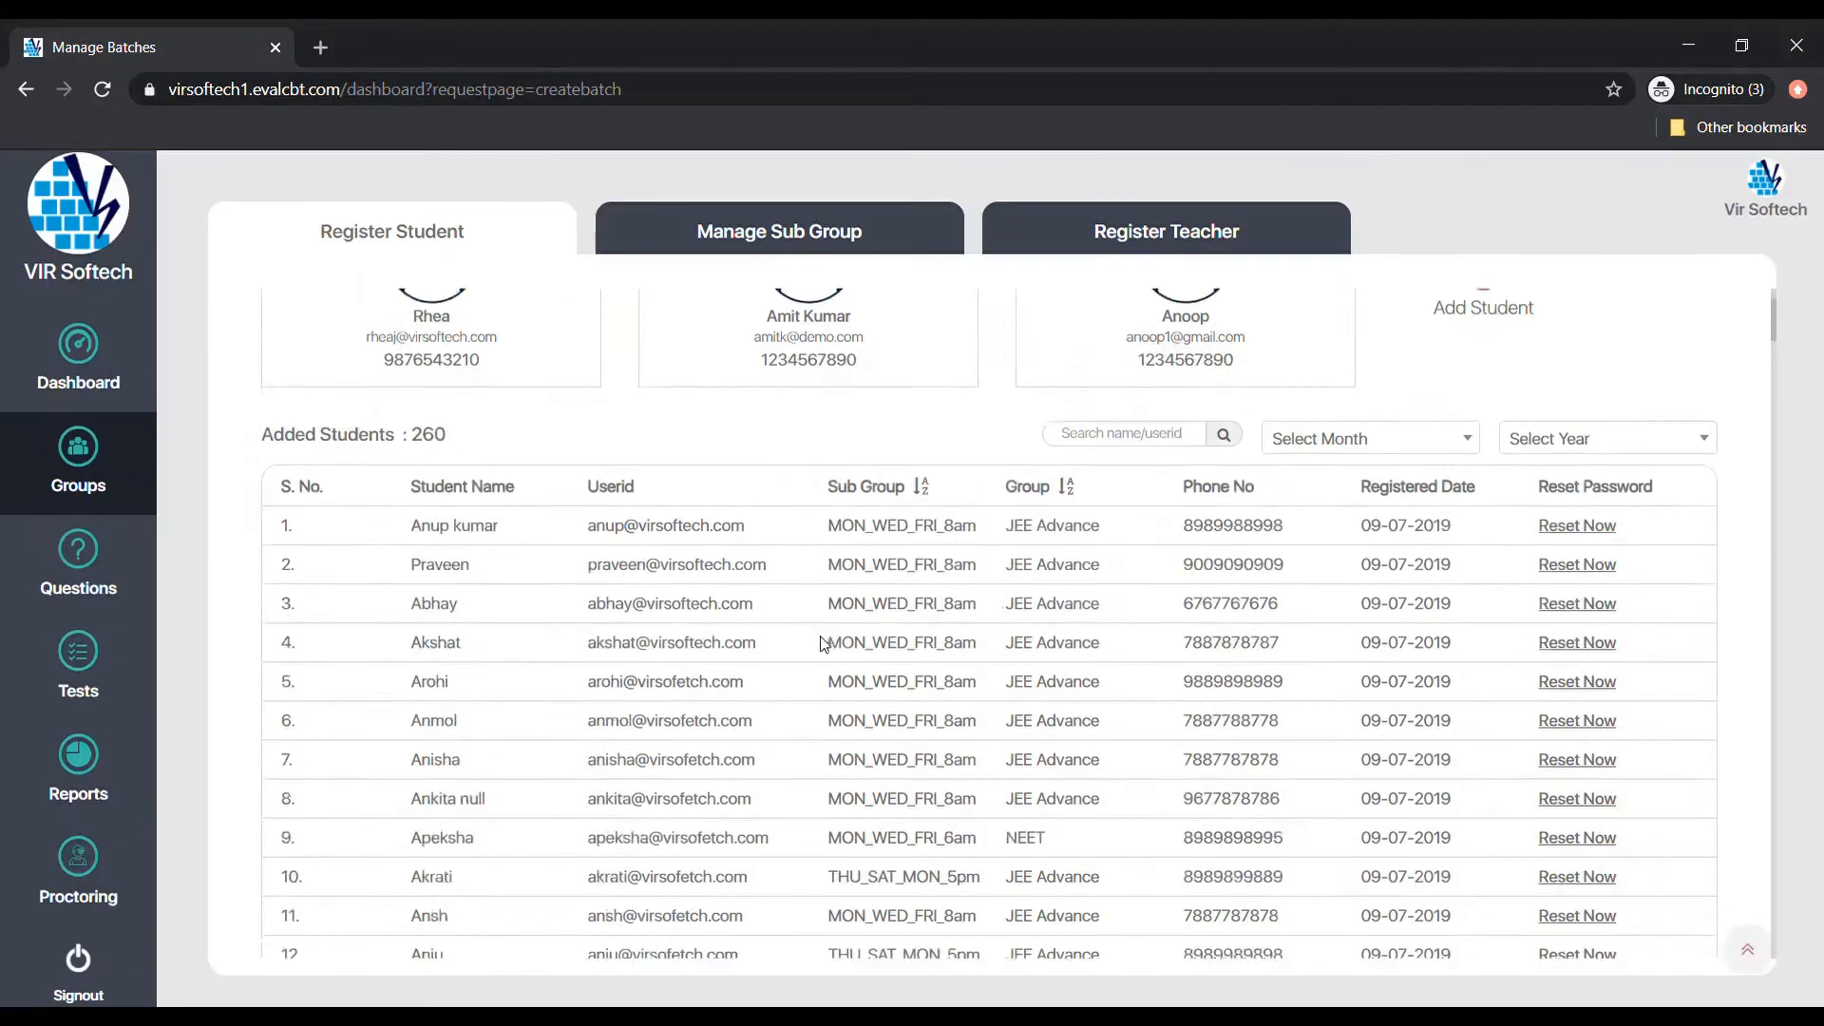
click(1166, 231)
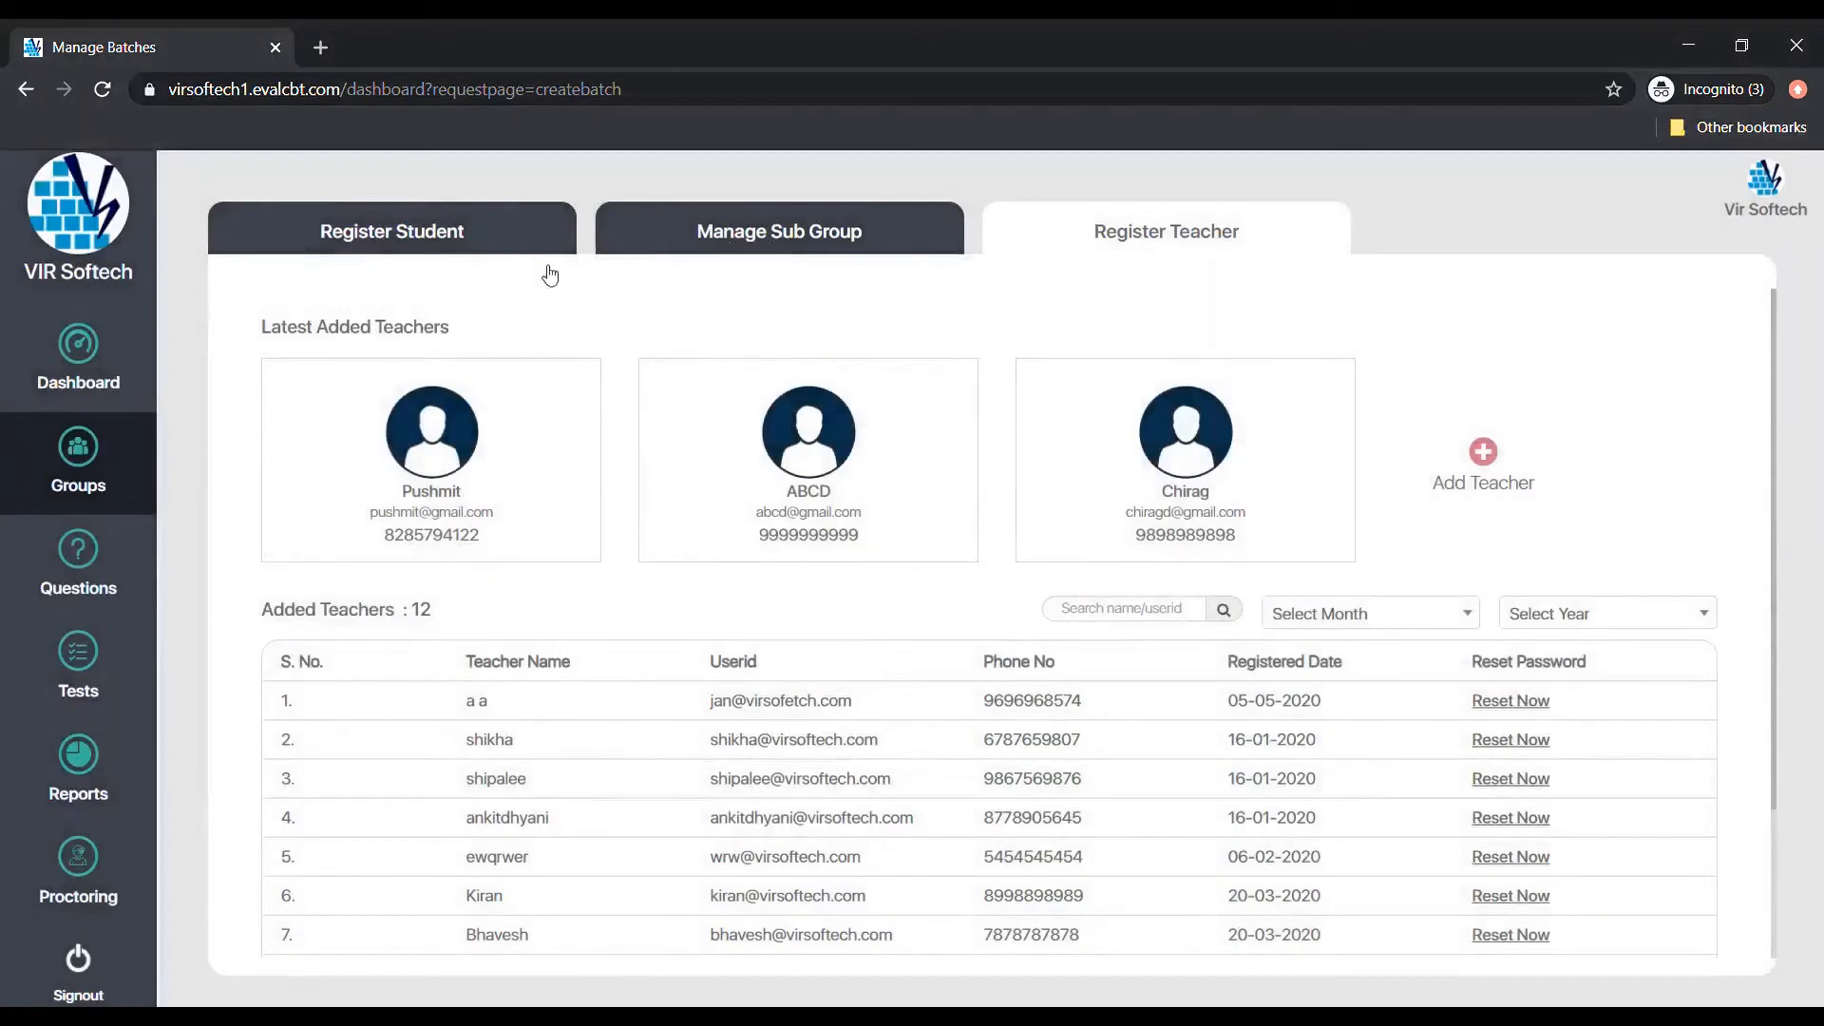
Display the students of group 10, sub group A, in the sub group management view.
click(659, 251)
click(380, 352)
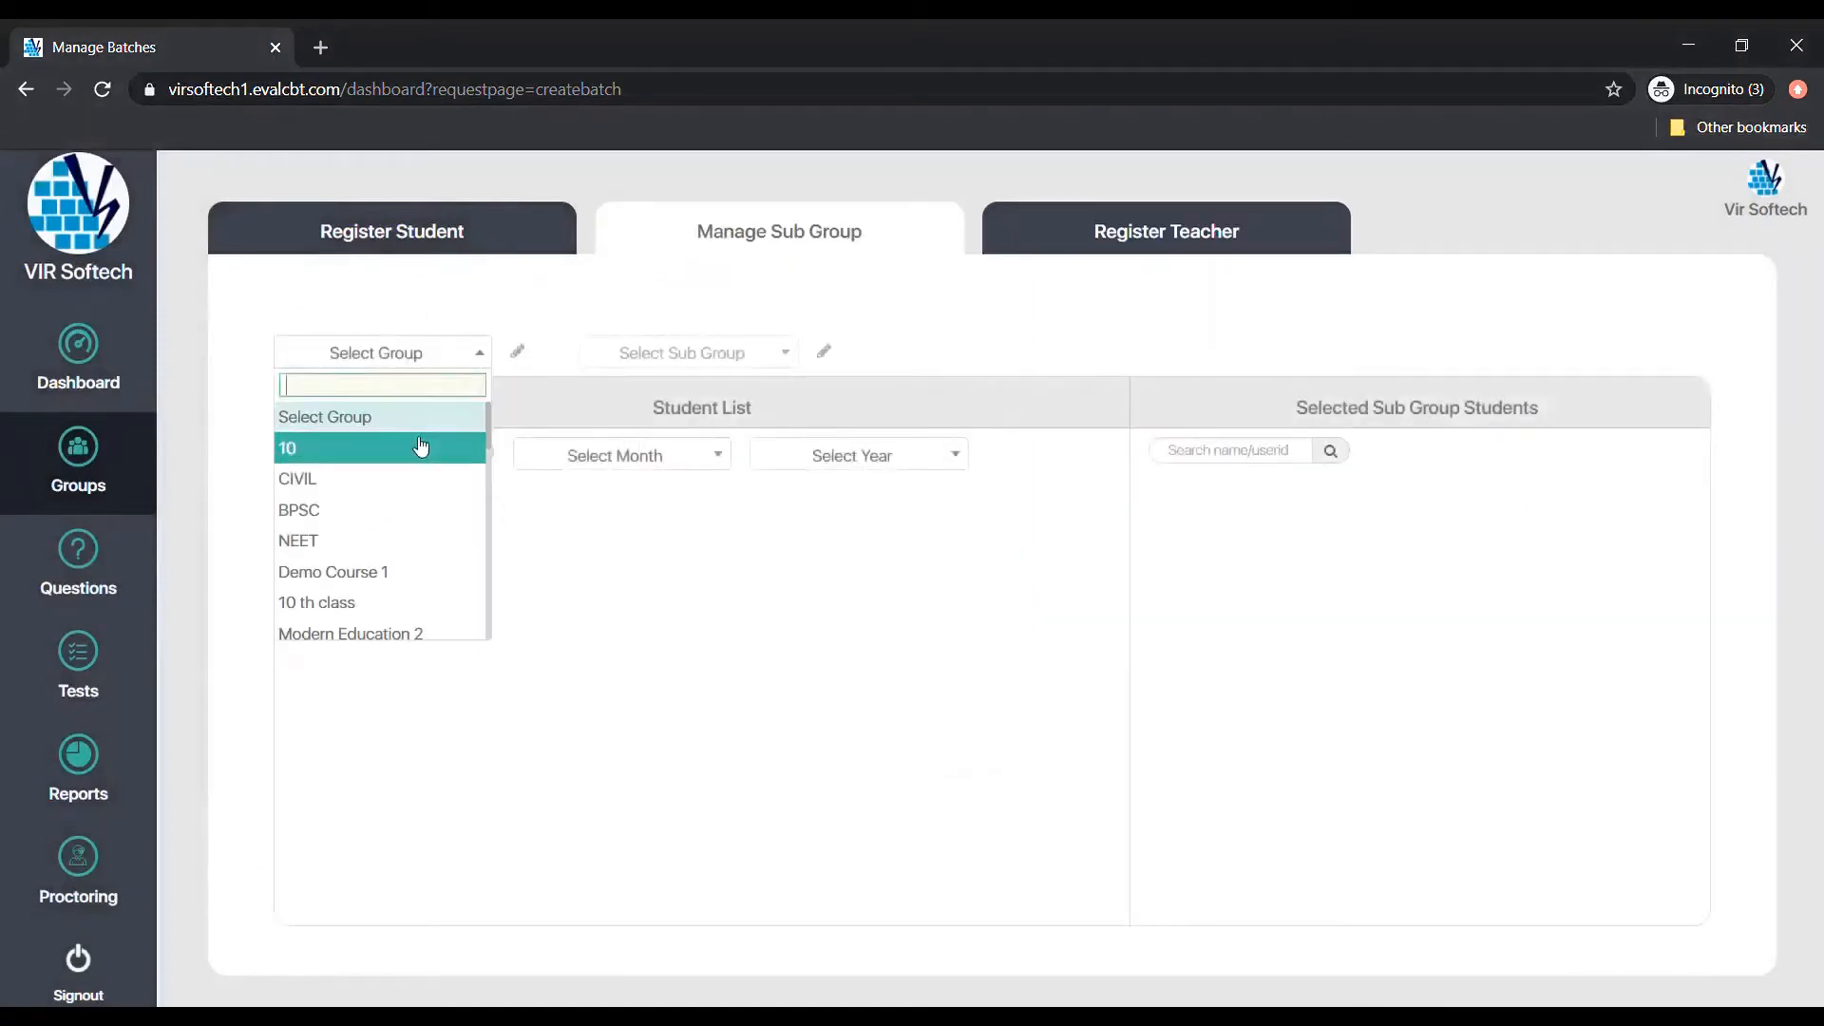
click(418, 448)
click(739, 366)
click(664, 447)
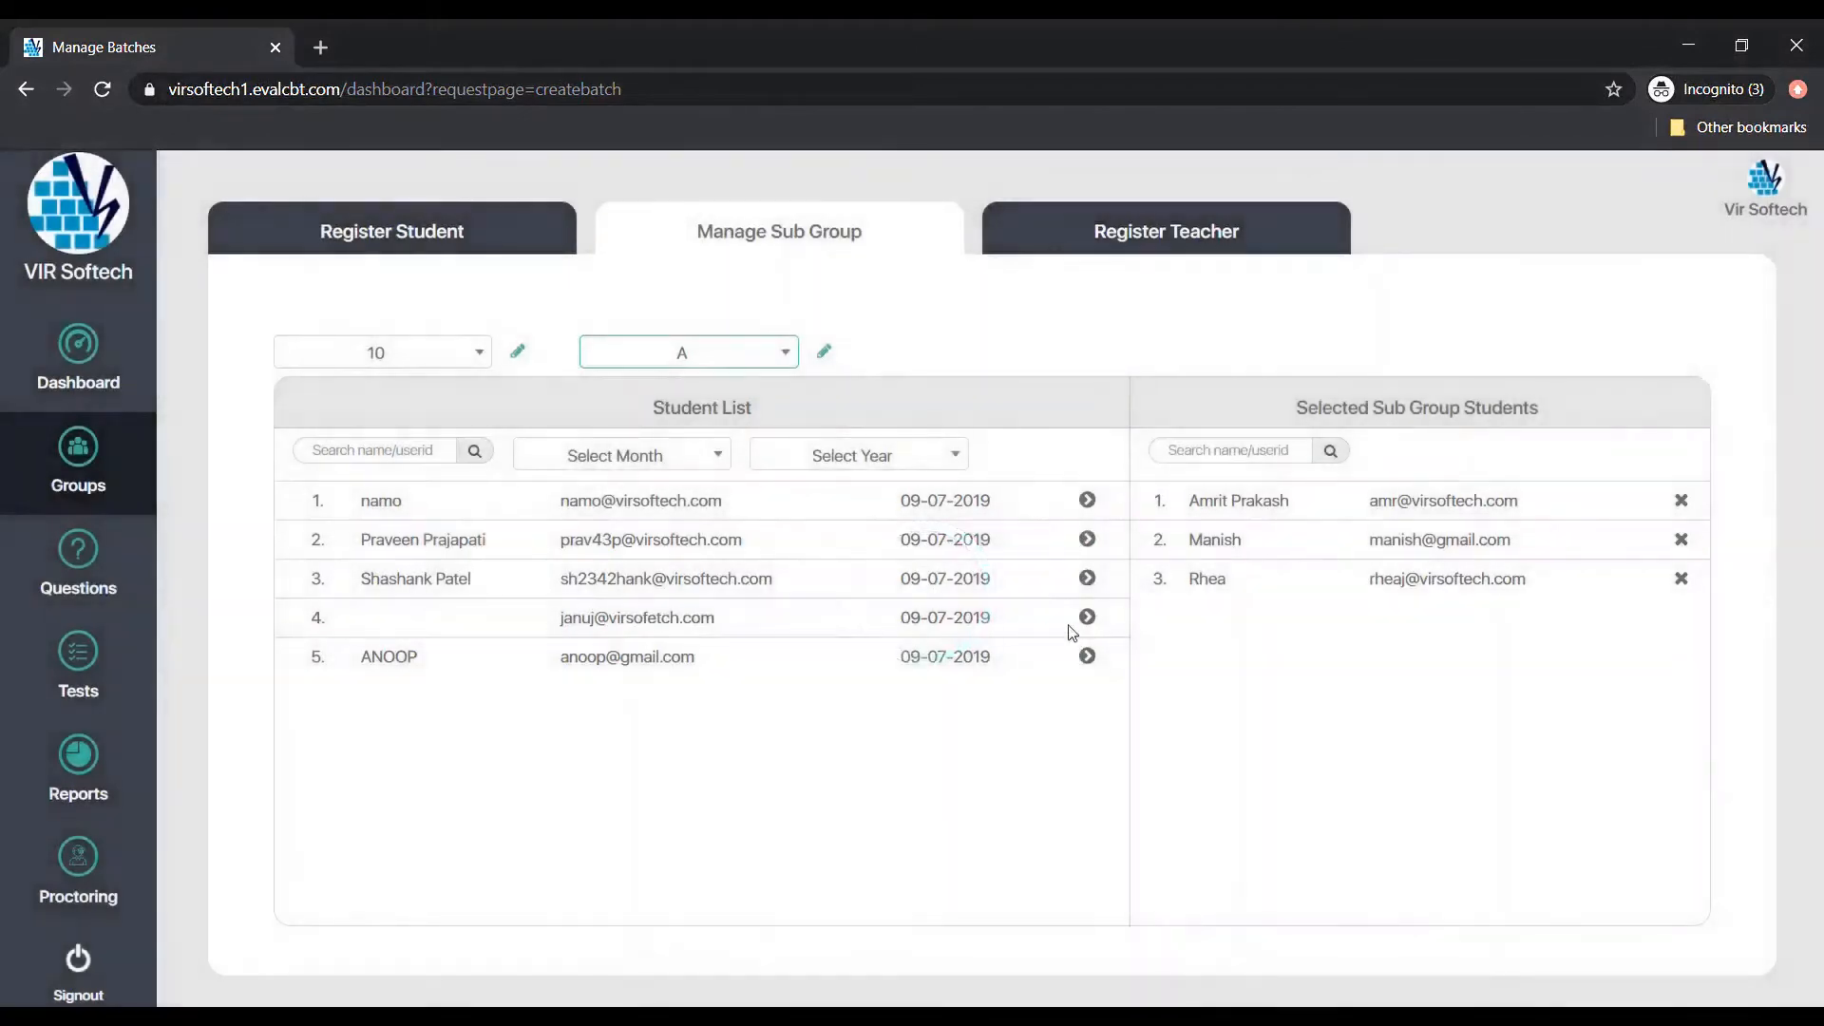
Select the CLASS 10th course in the question courses and show the subtopics of its English Grammar topic.
click(76, 575)
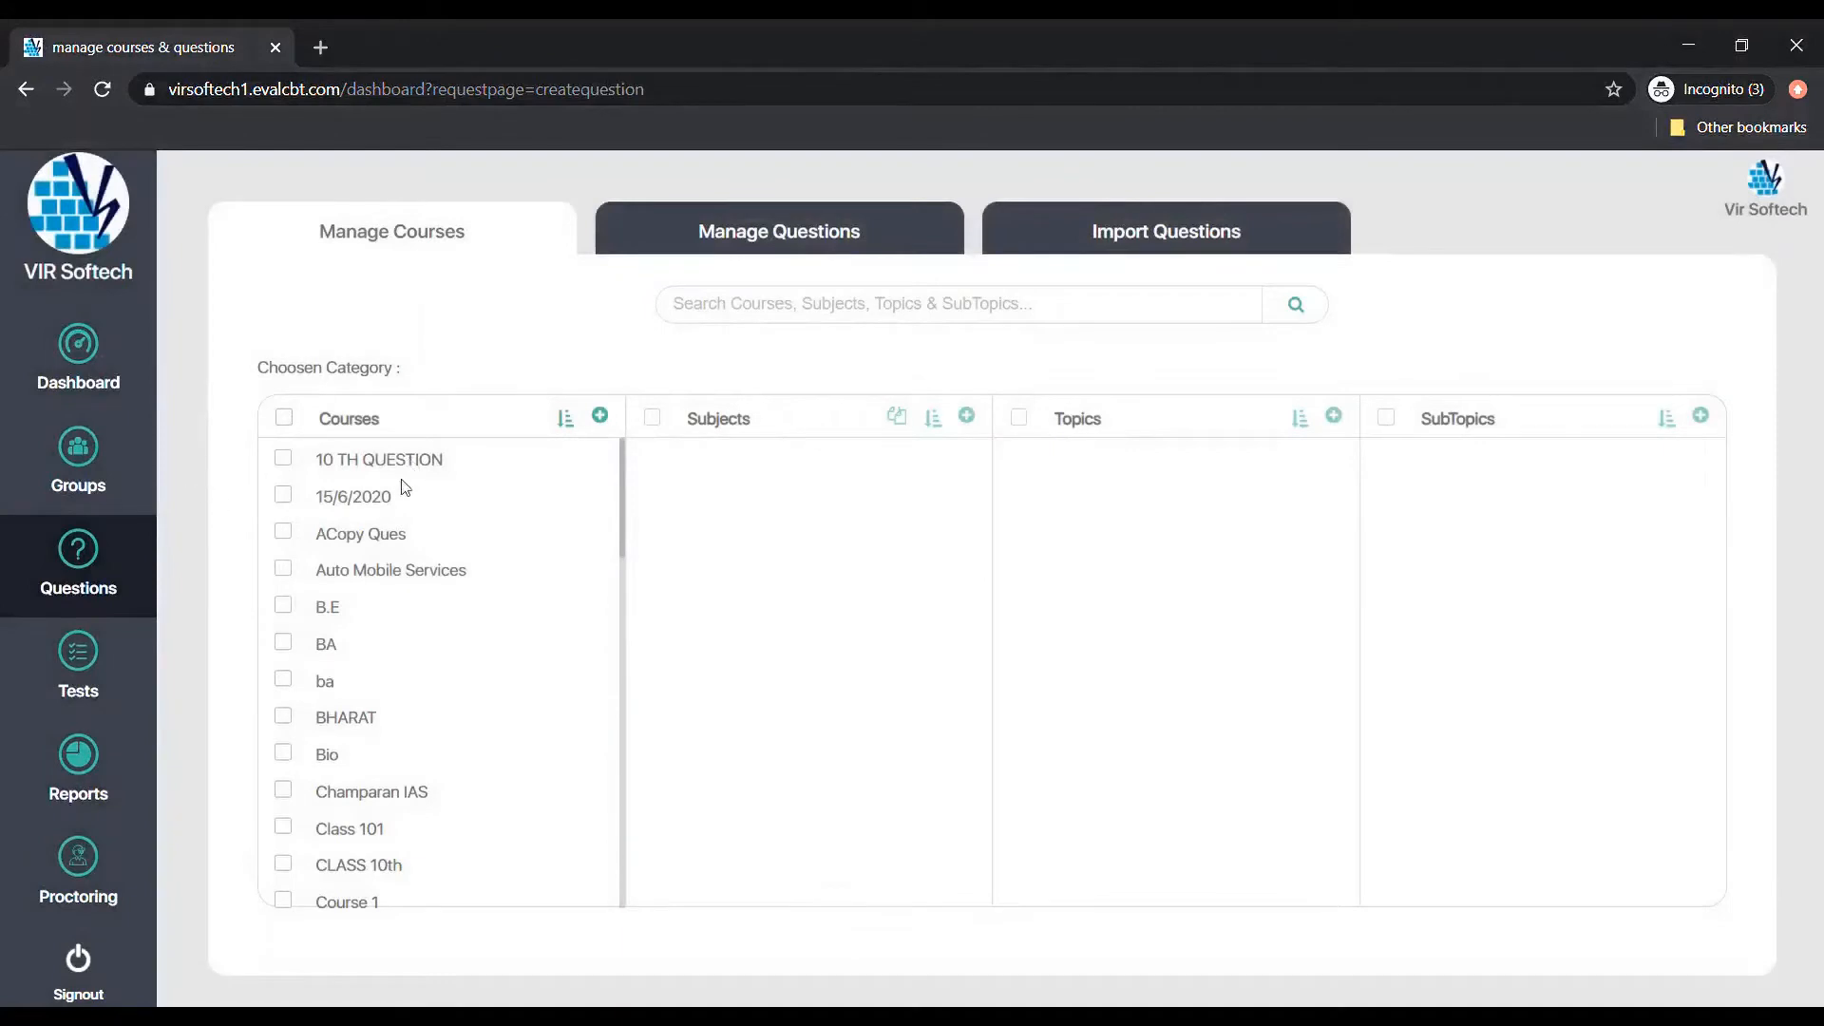
scroll(398, 721, down, 3)
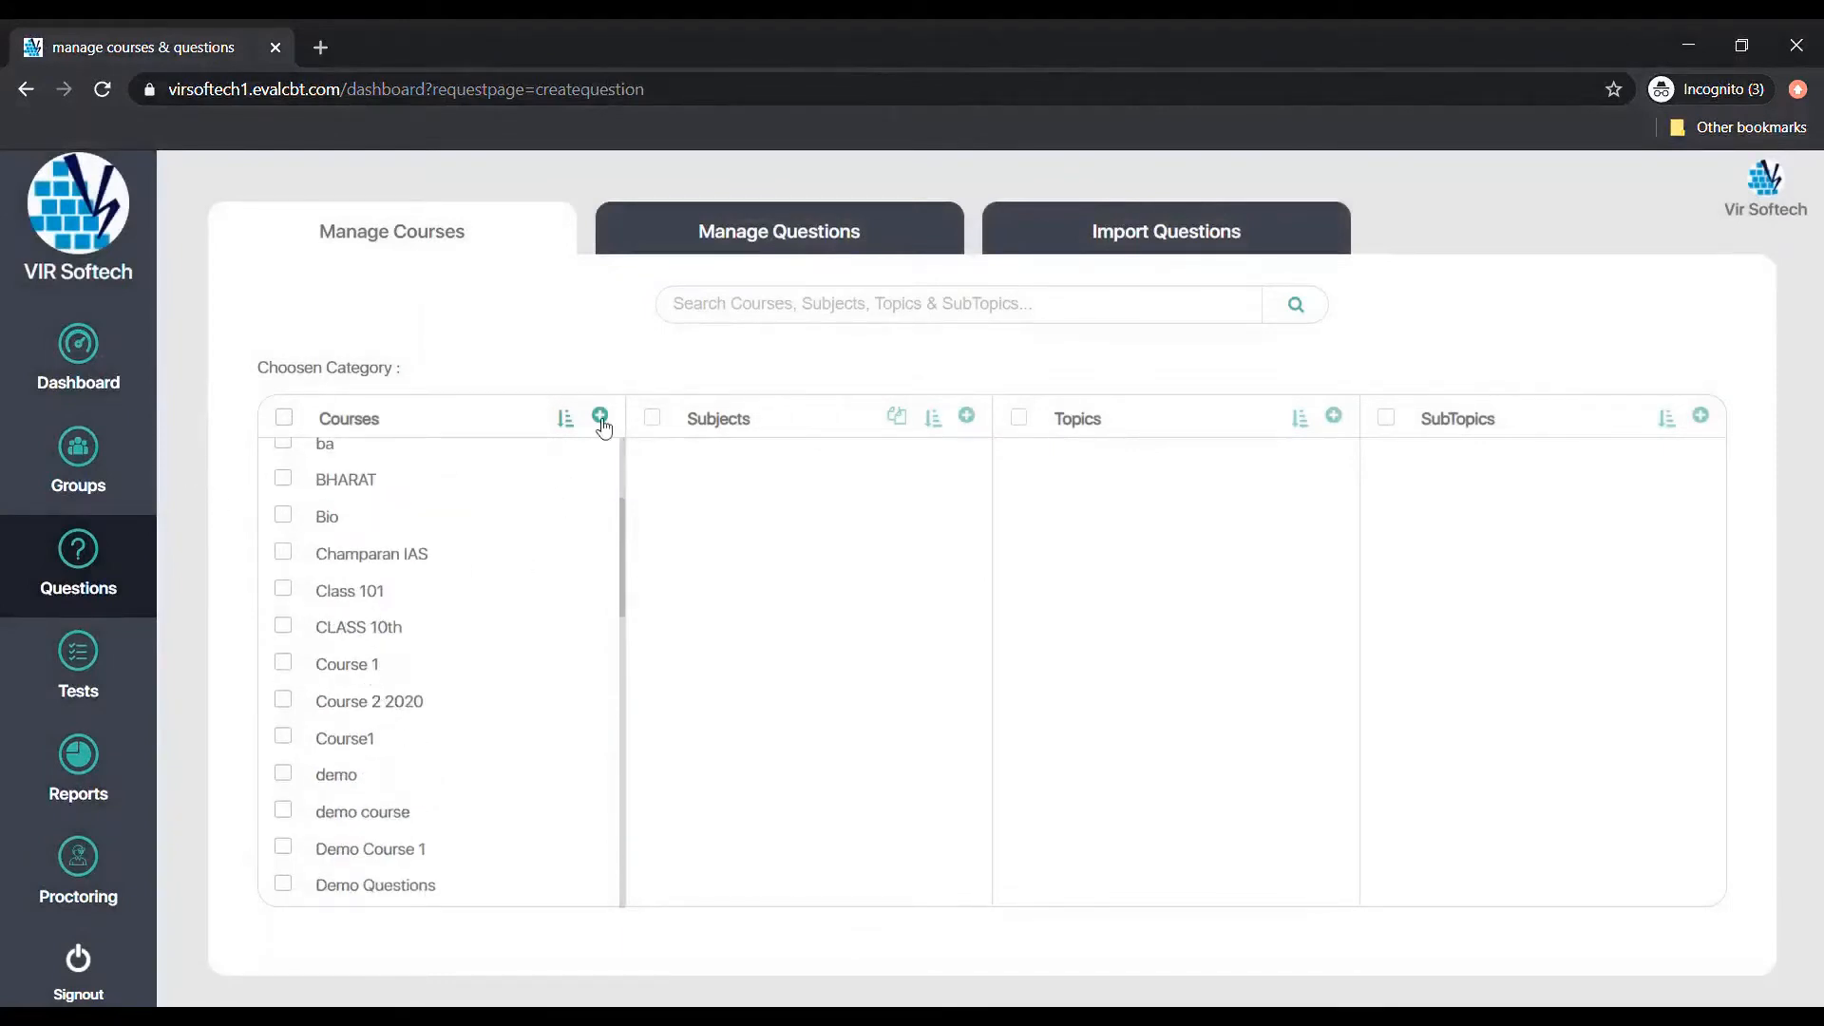
click(283, 627)
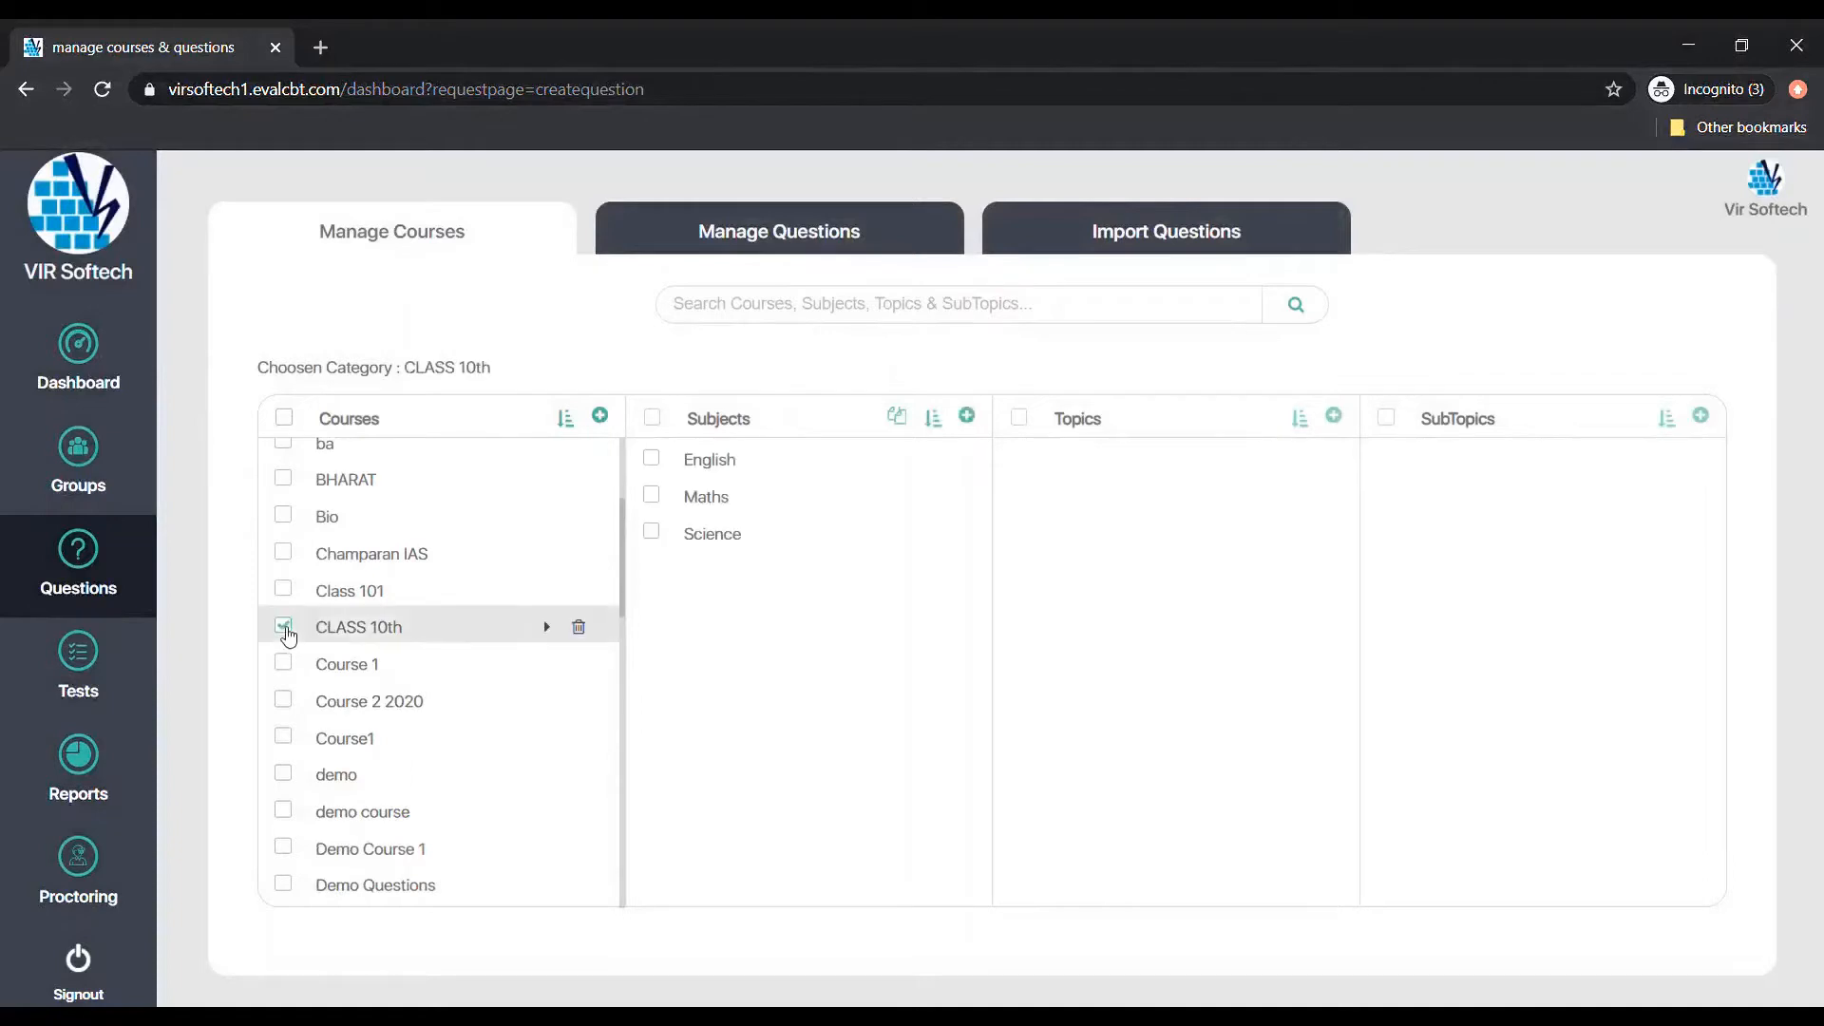
click(766, 471)
click(1264, 456)
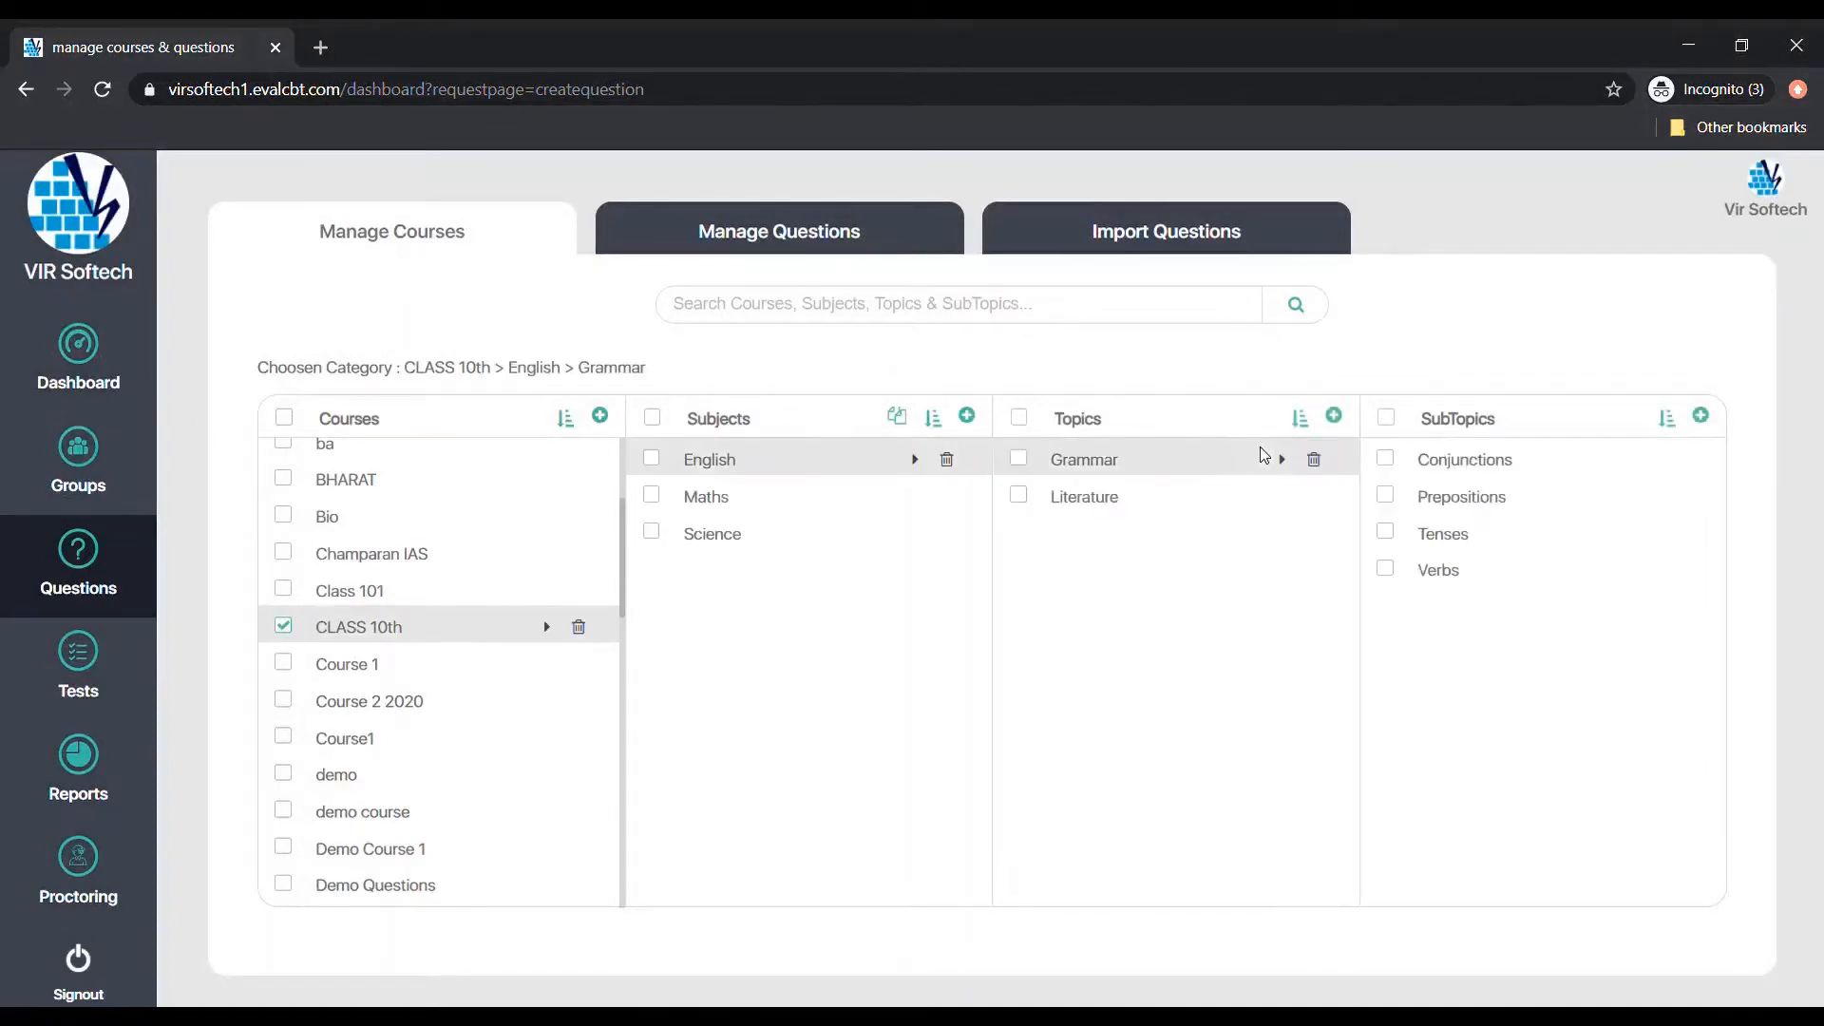
Show the subtopics of Chemistry and Physics under the Science subject of CLASS 10th.
click(751, 533)
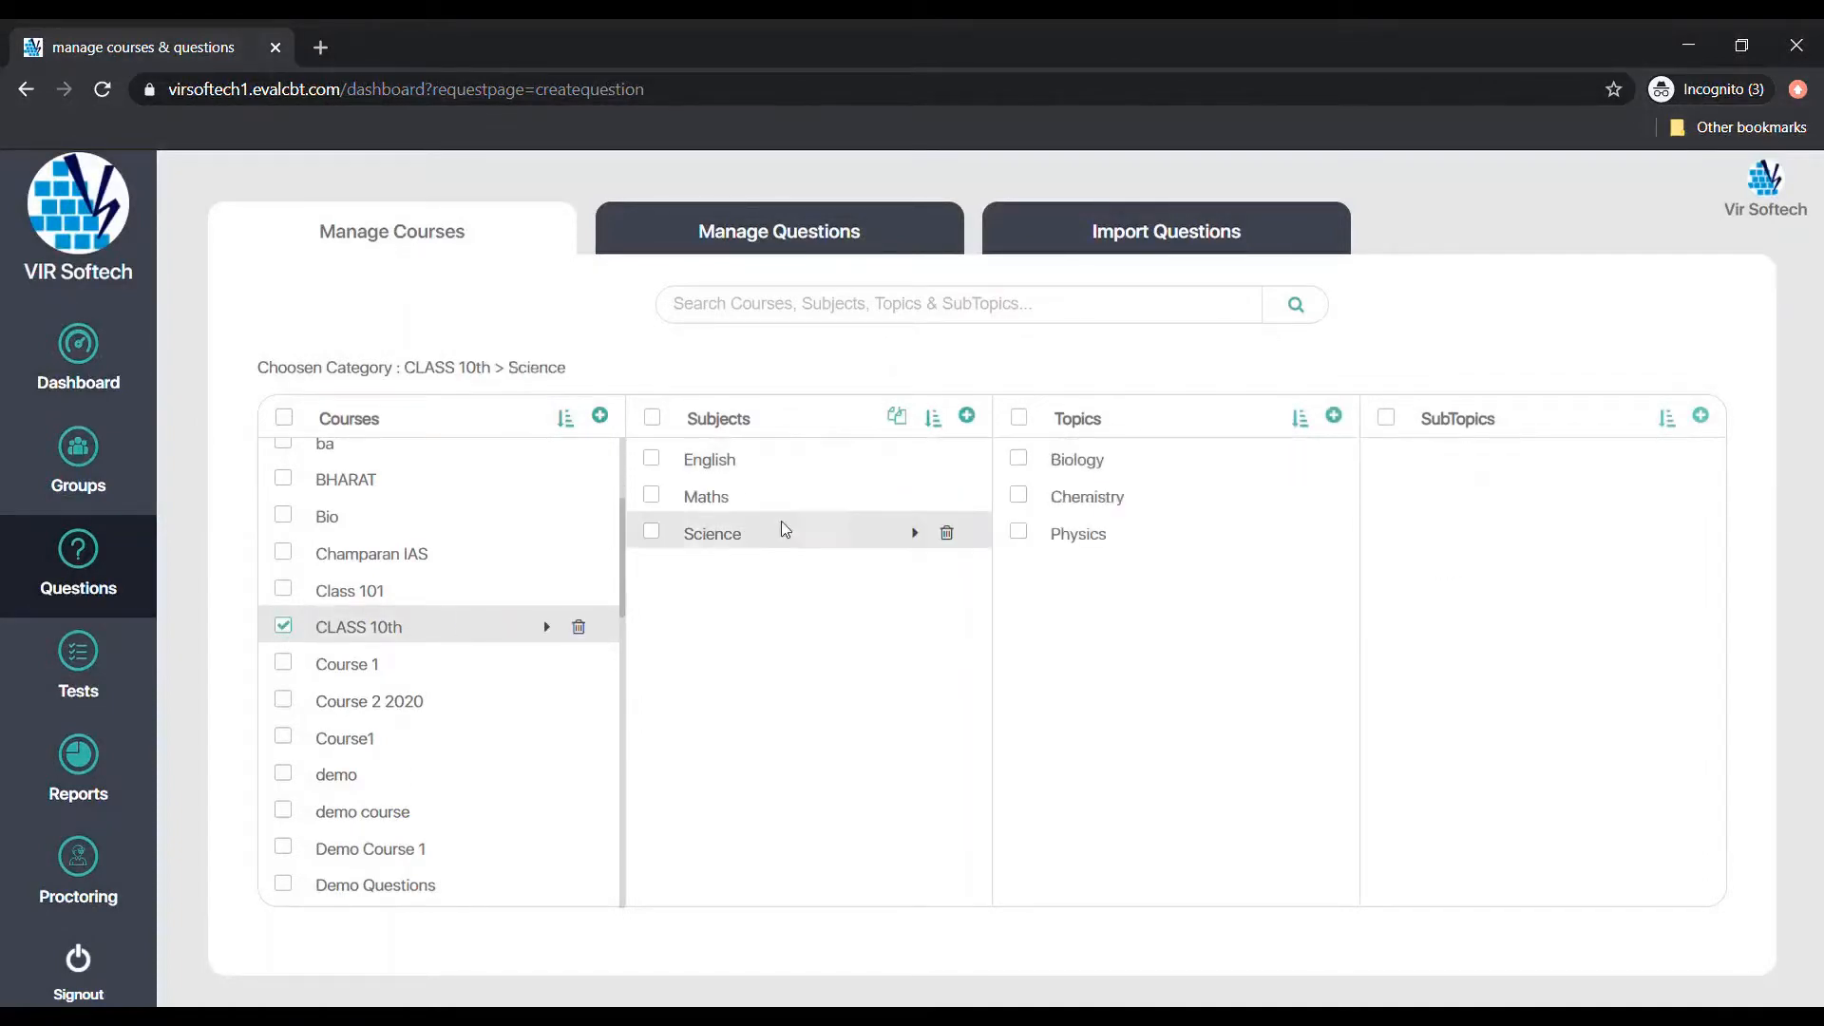
click(1128, 496)
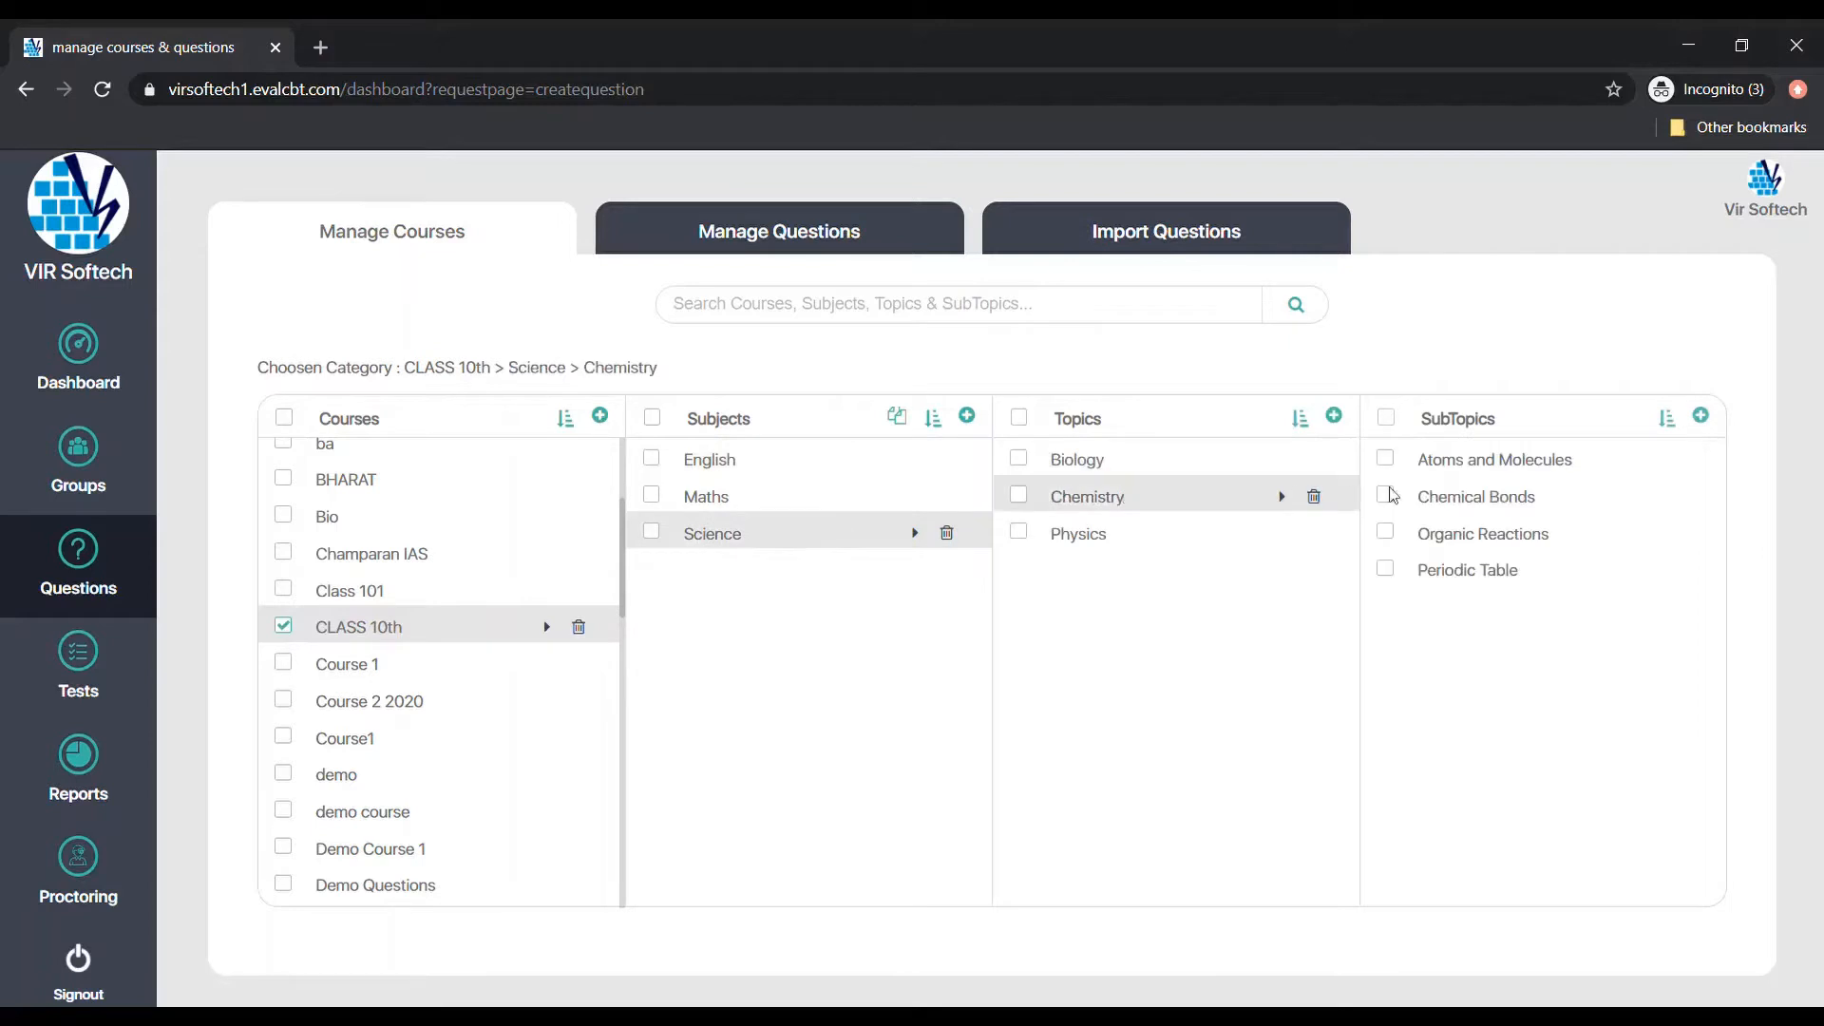
click(1116, 545)
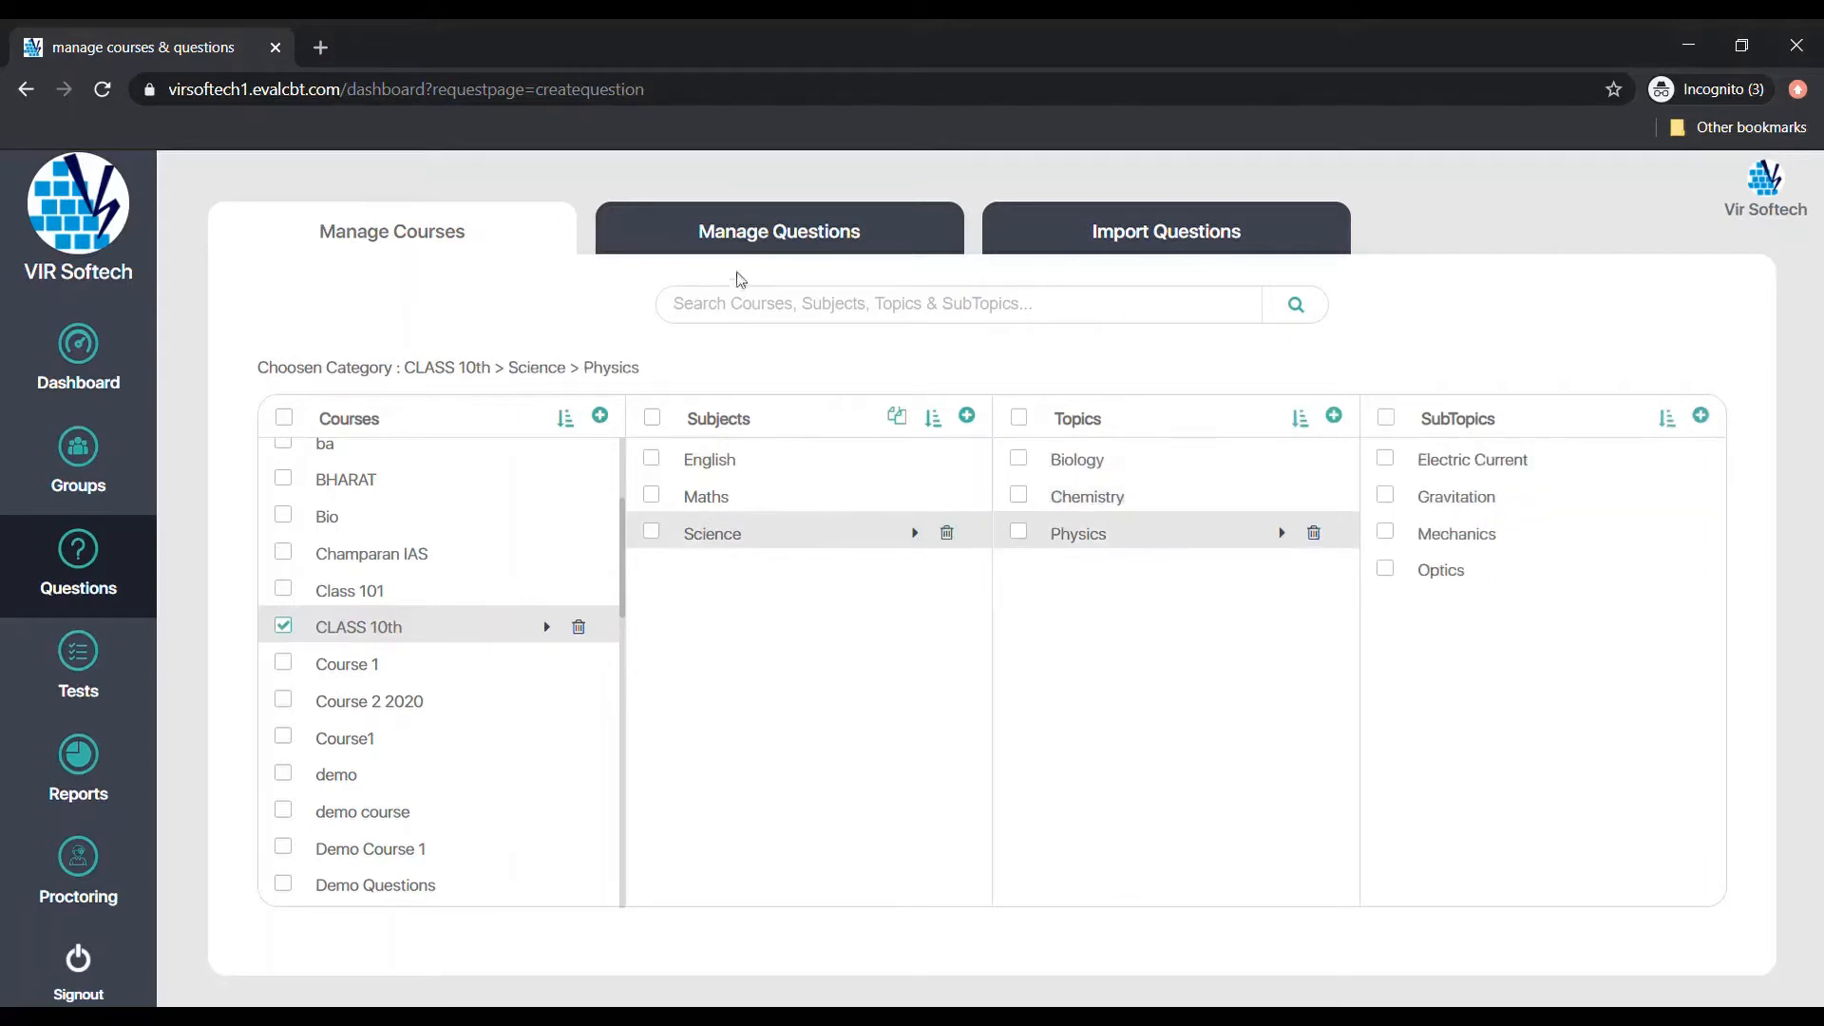
Choose the 10 TH QUESTION course in question management and look through its questions.
click(760, 243)
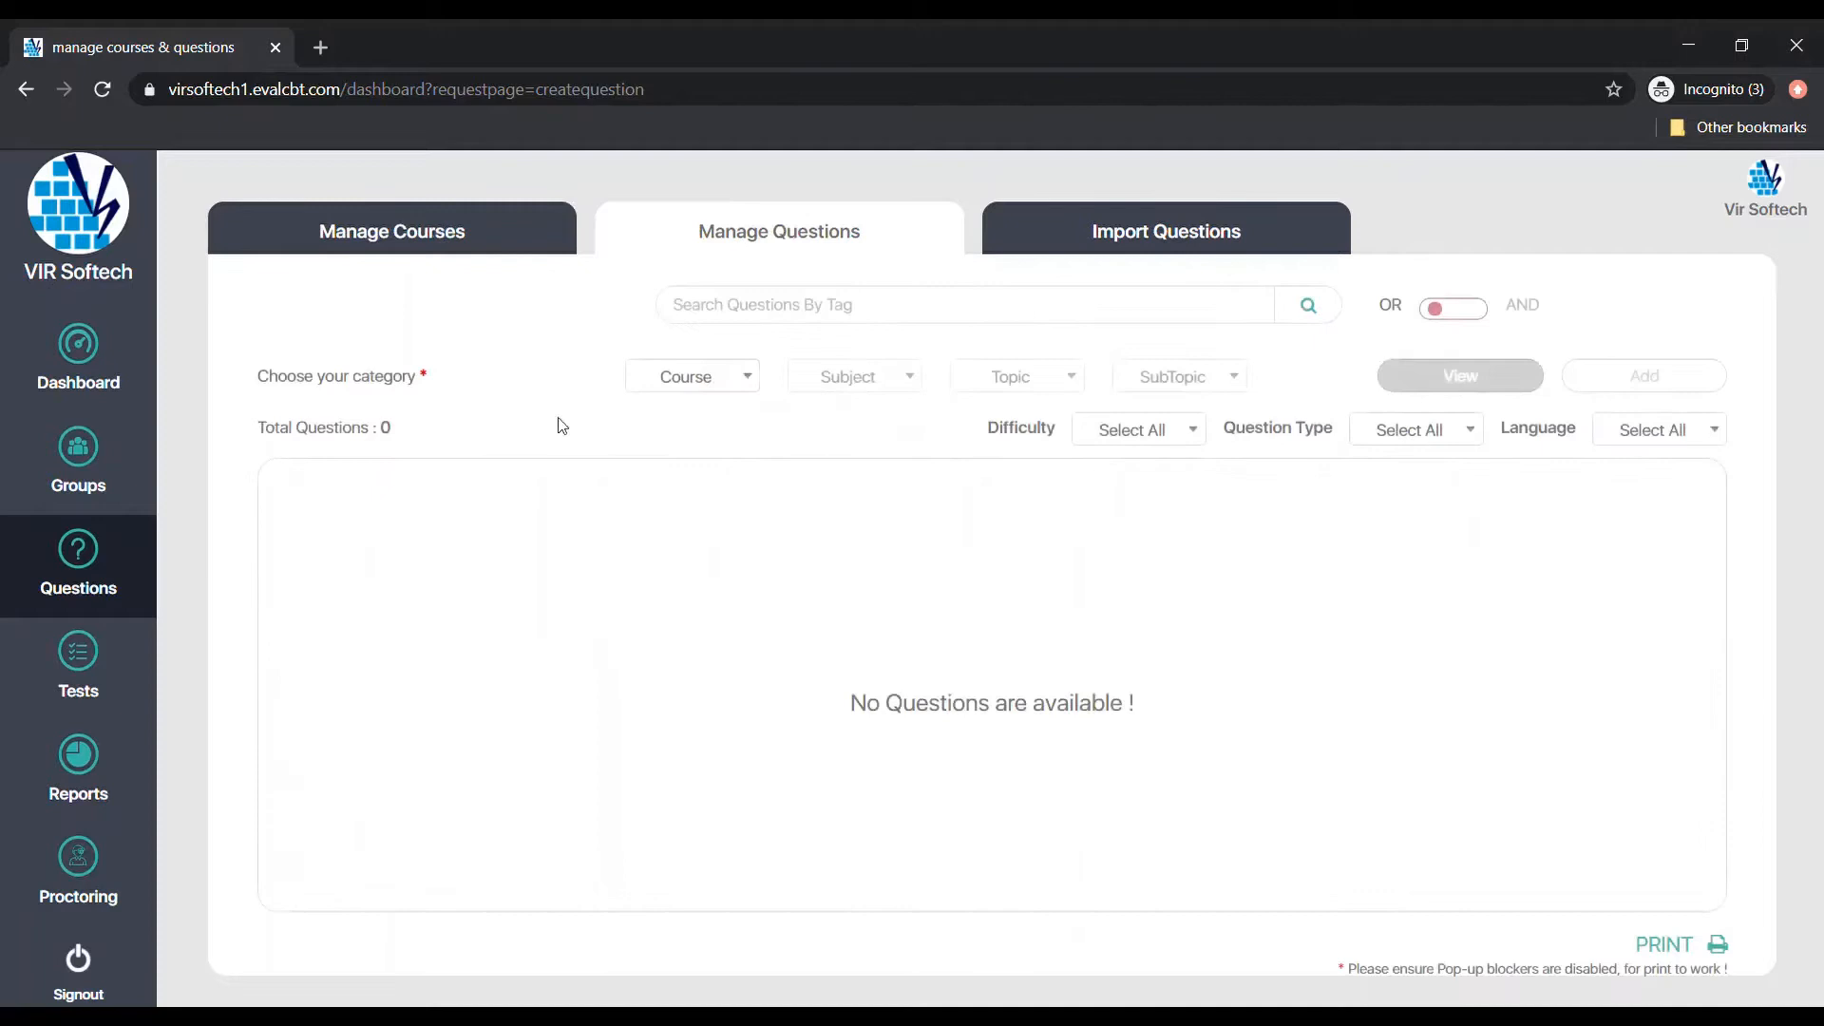
click(664, 385)
click(700, 479)
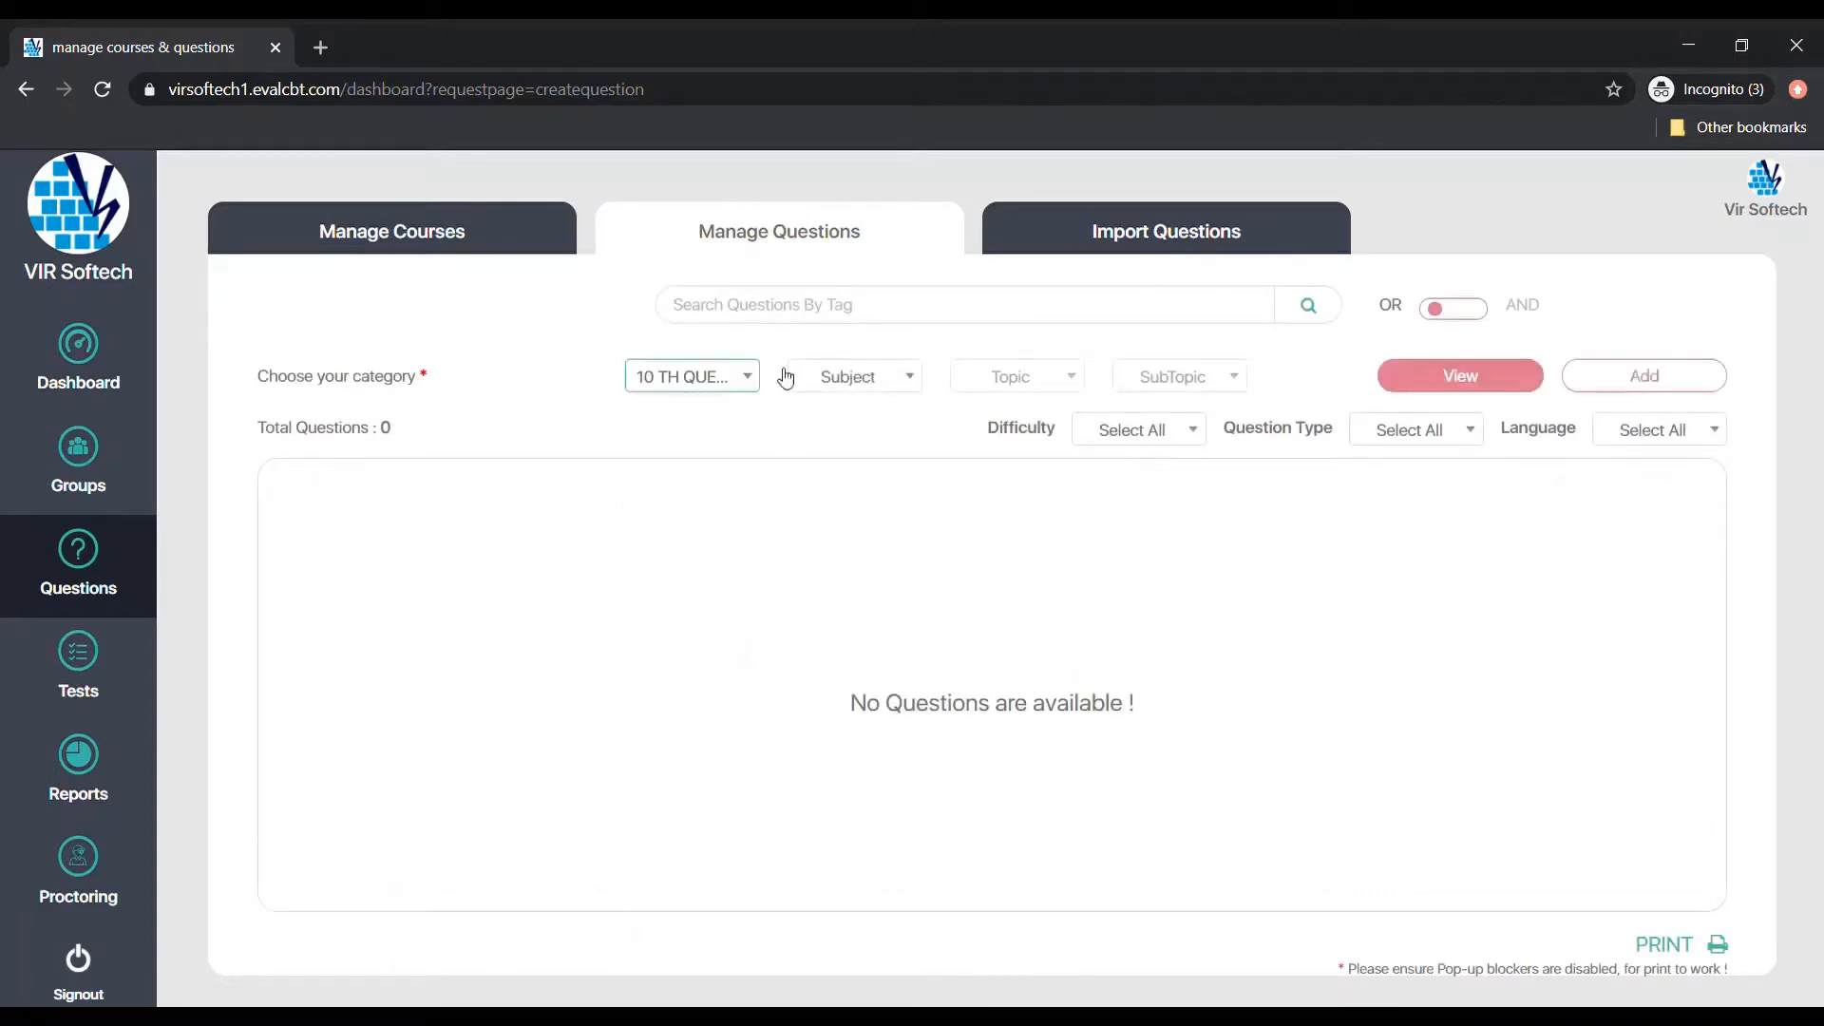
click(1435, 378)
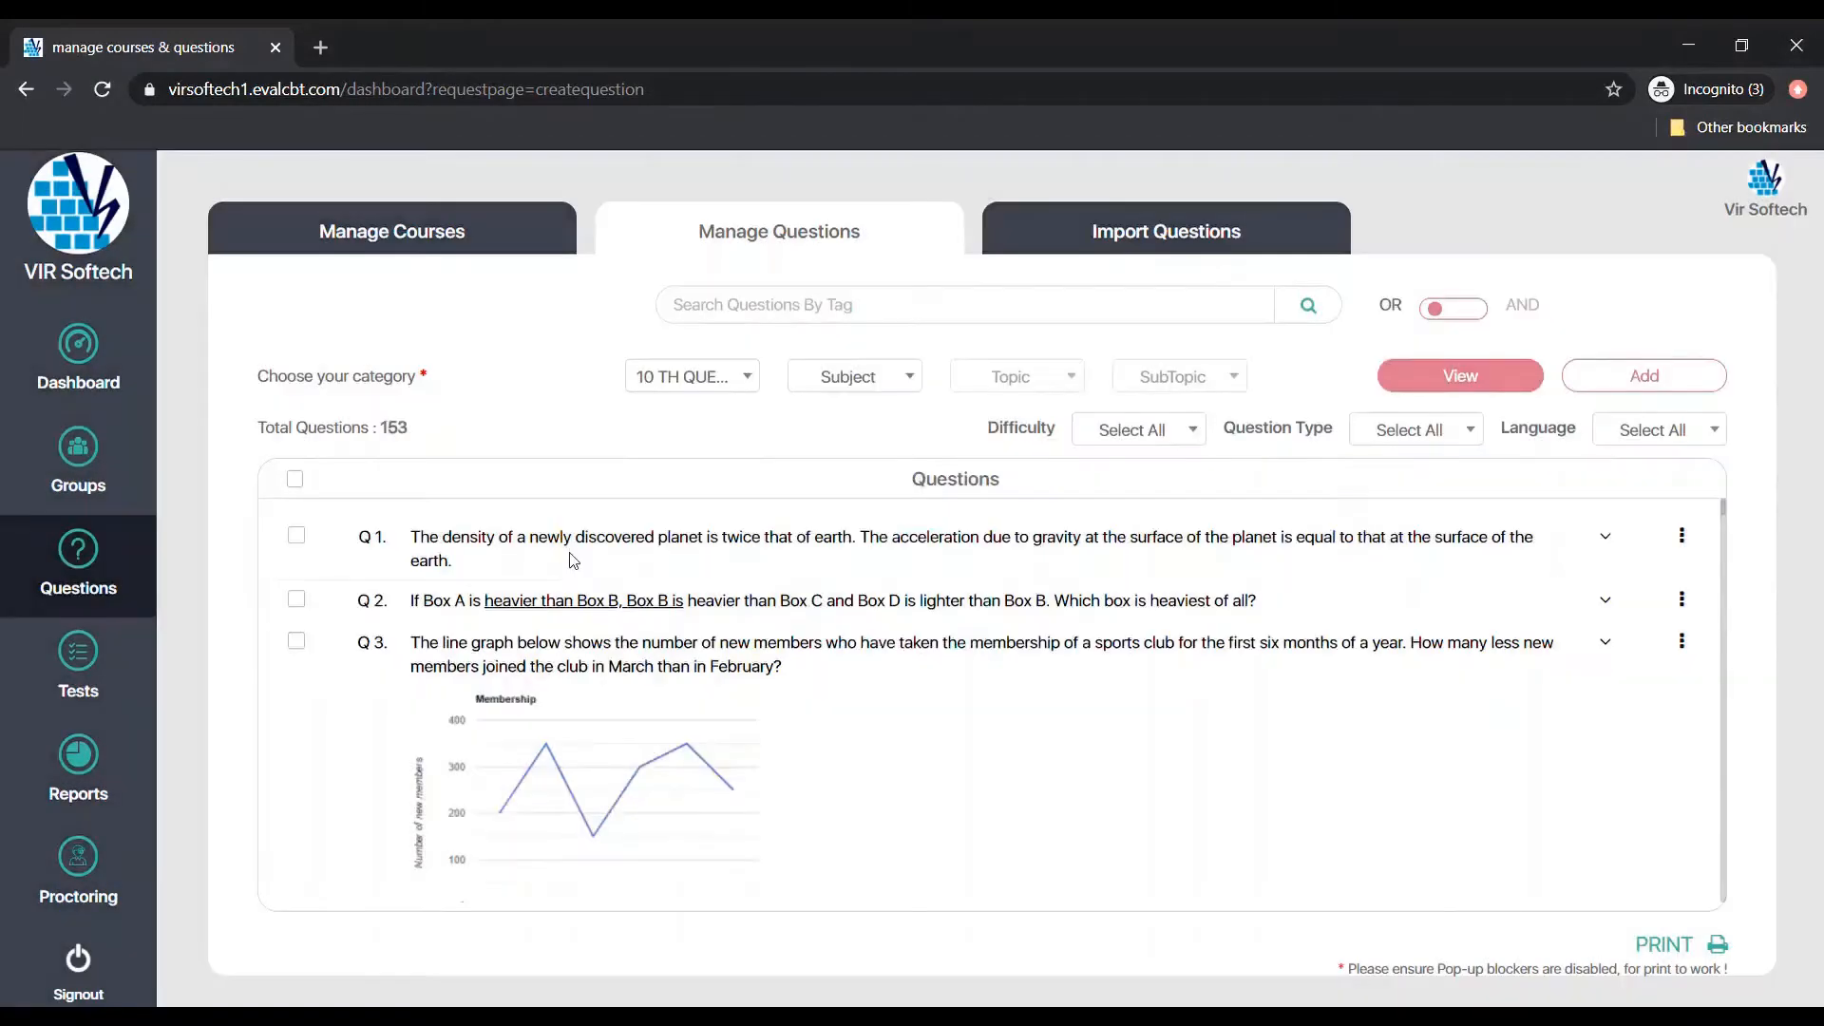
scroll(594, 485, down, 10)
scroll(625, 623, up, 10)
Add a new question of type Text reading "What is the value of escape velocity?".
click(1640, 376)
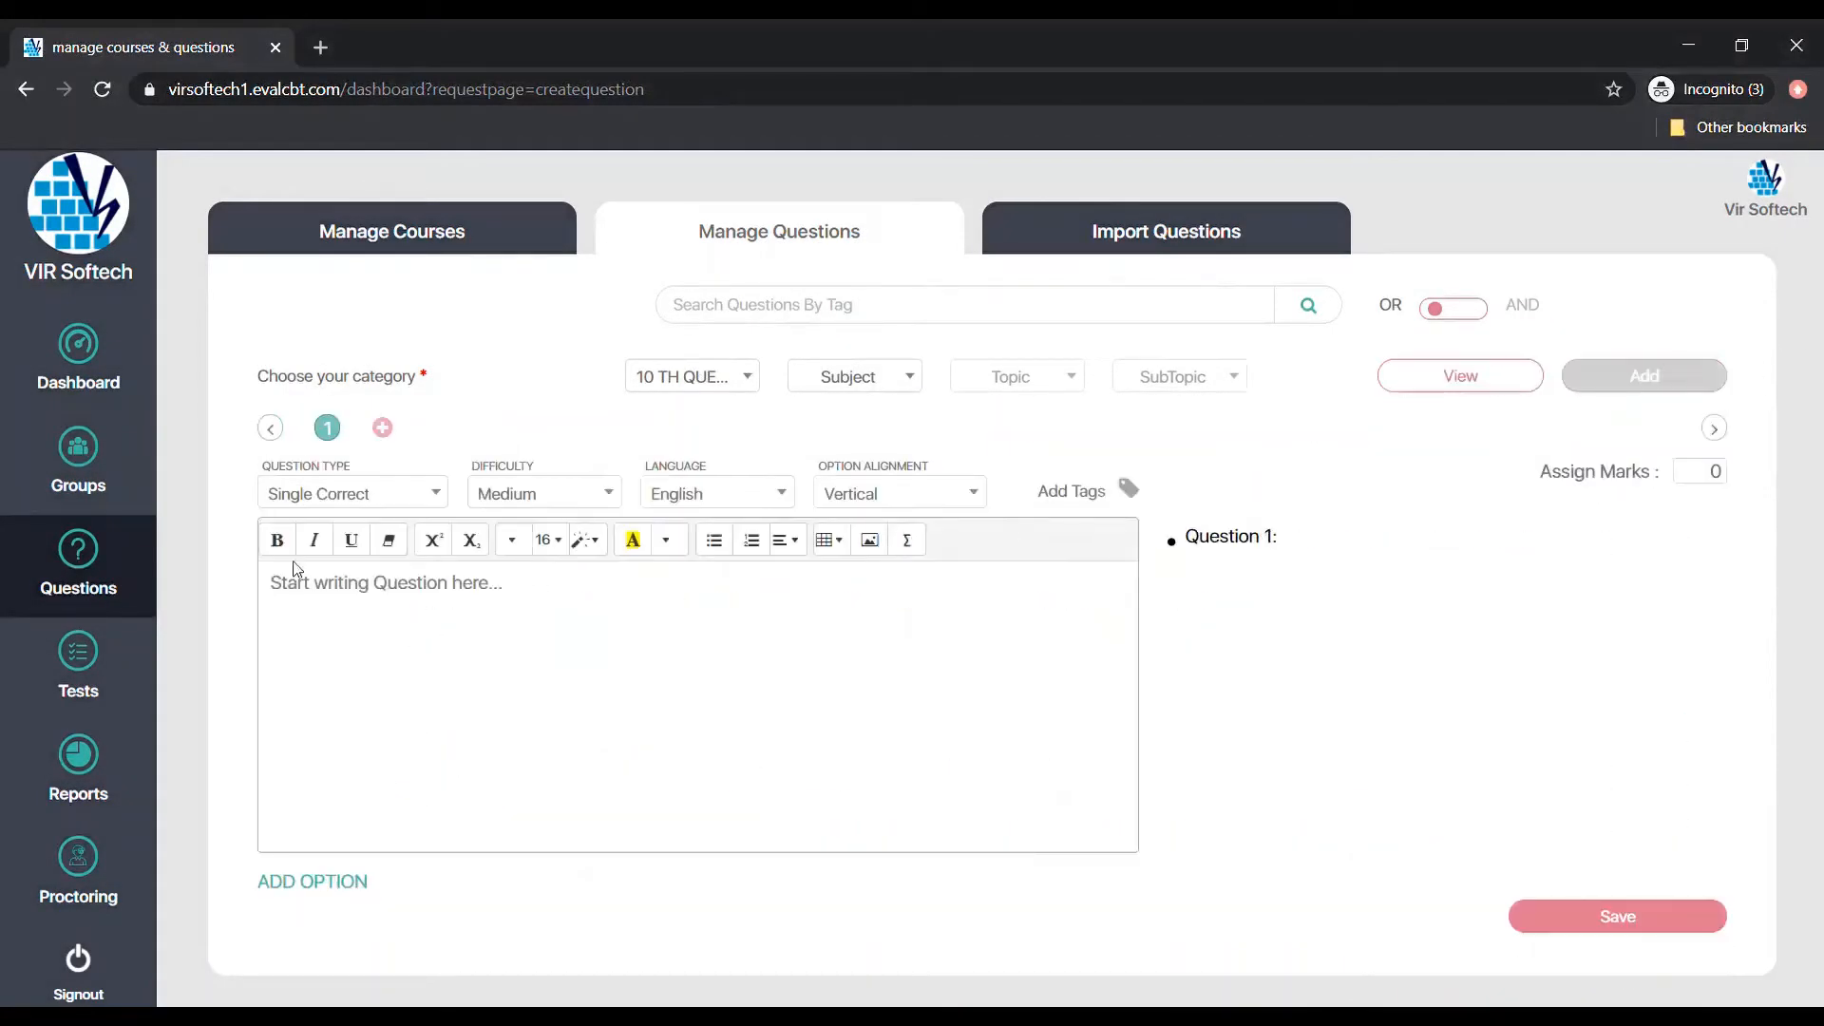
click(324, 504)
scroll(347, 686, down, 1)
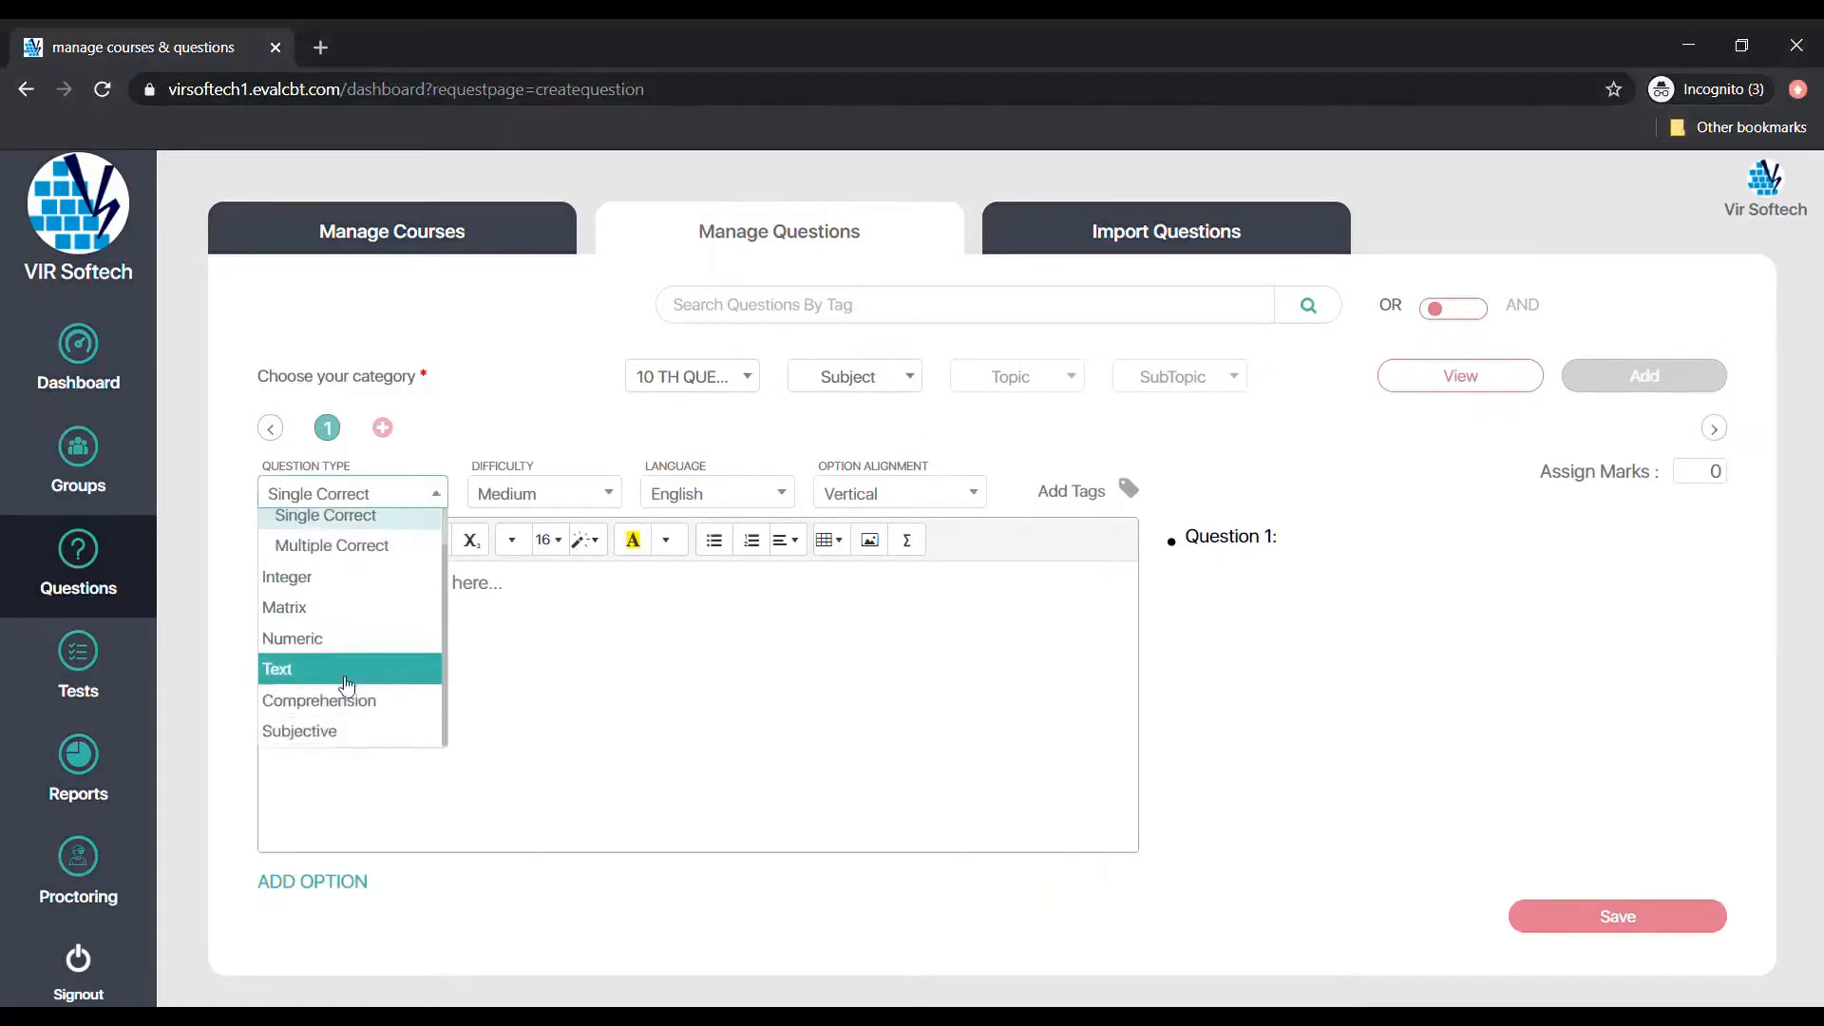
click(348, 681)
click(418, 631)
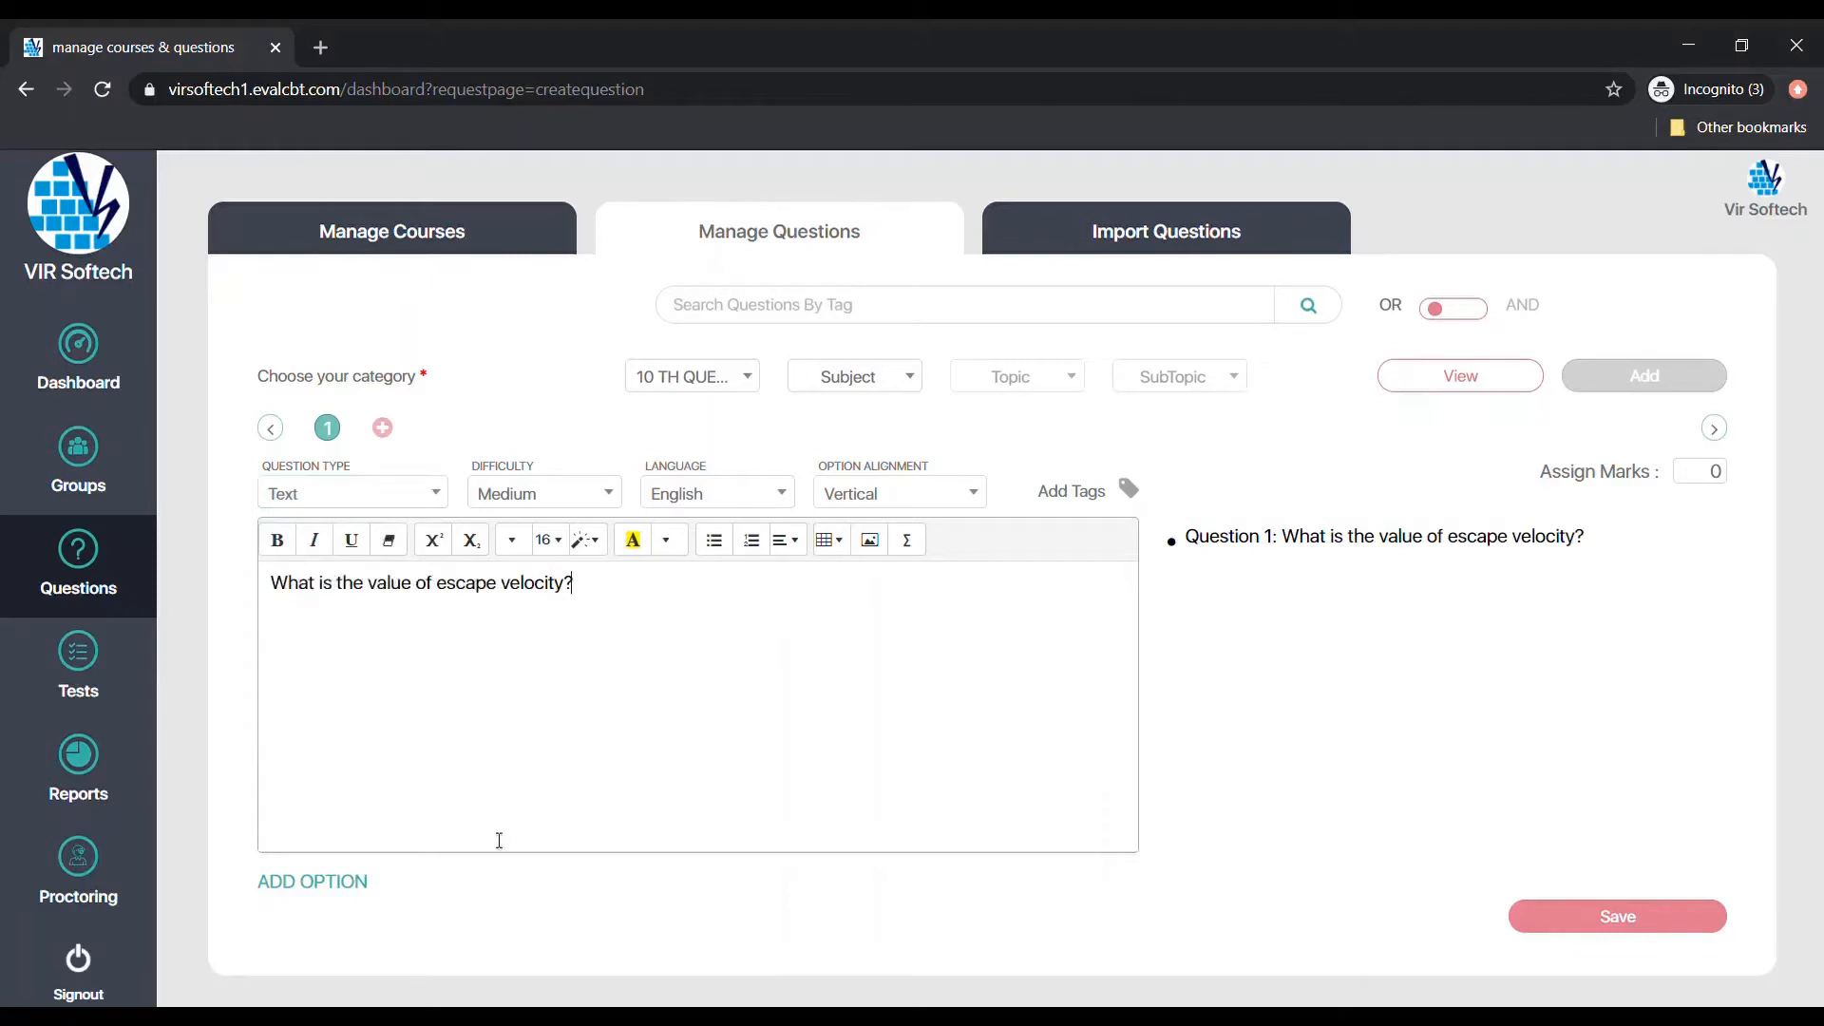
Give the escape velocity question the answer "11.2 m/s" and save it.
click(307, 882)
text(11)
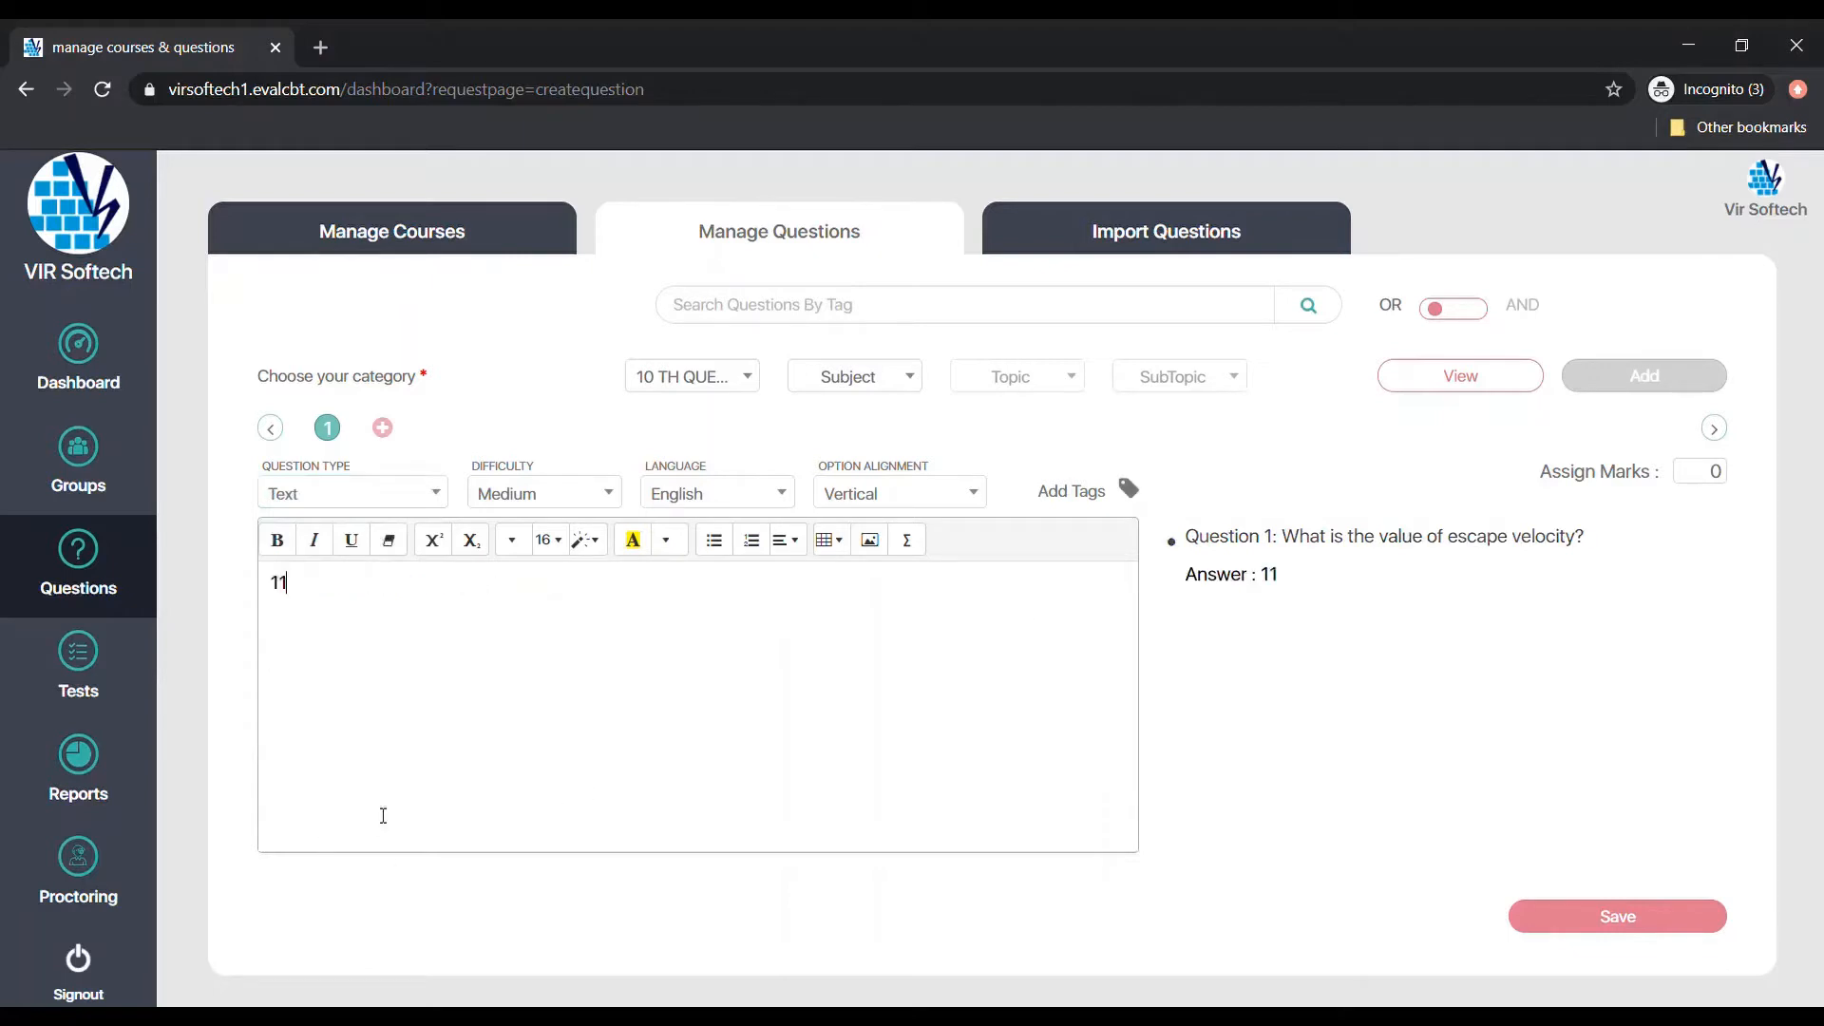
text(.2 m/s)
click(1572, 917)
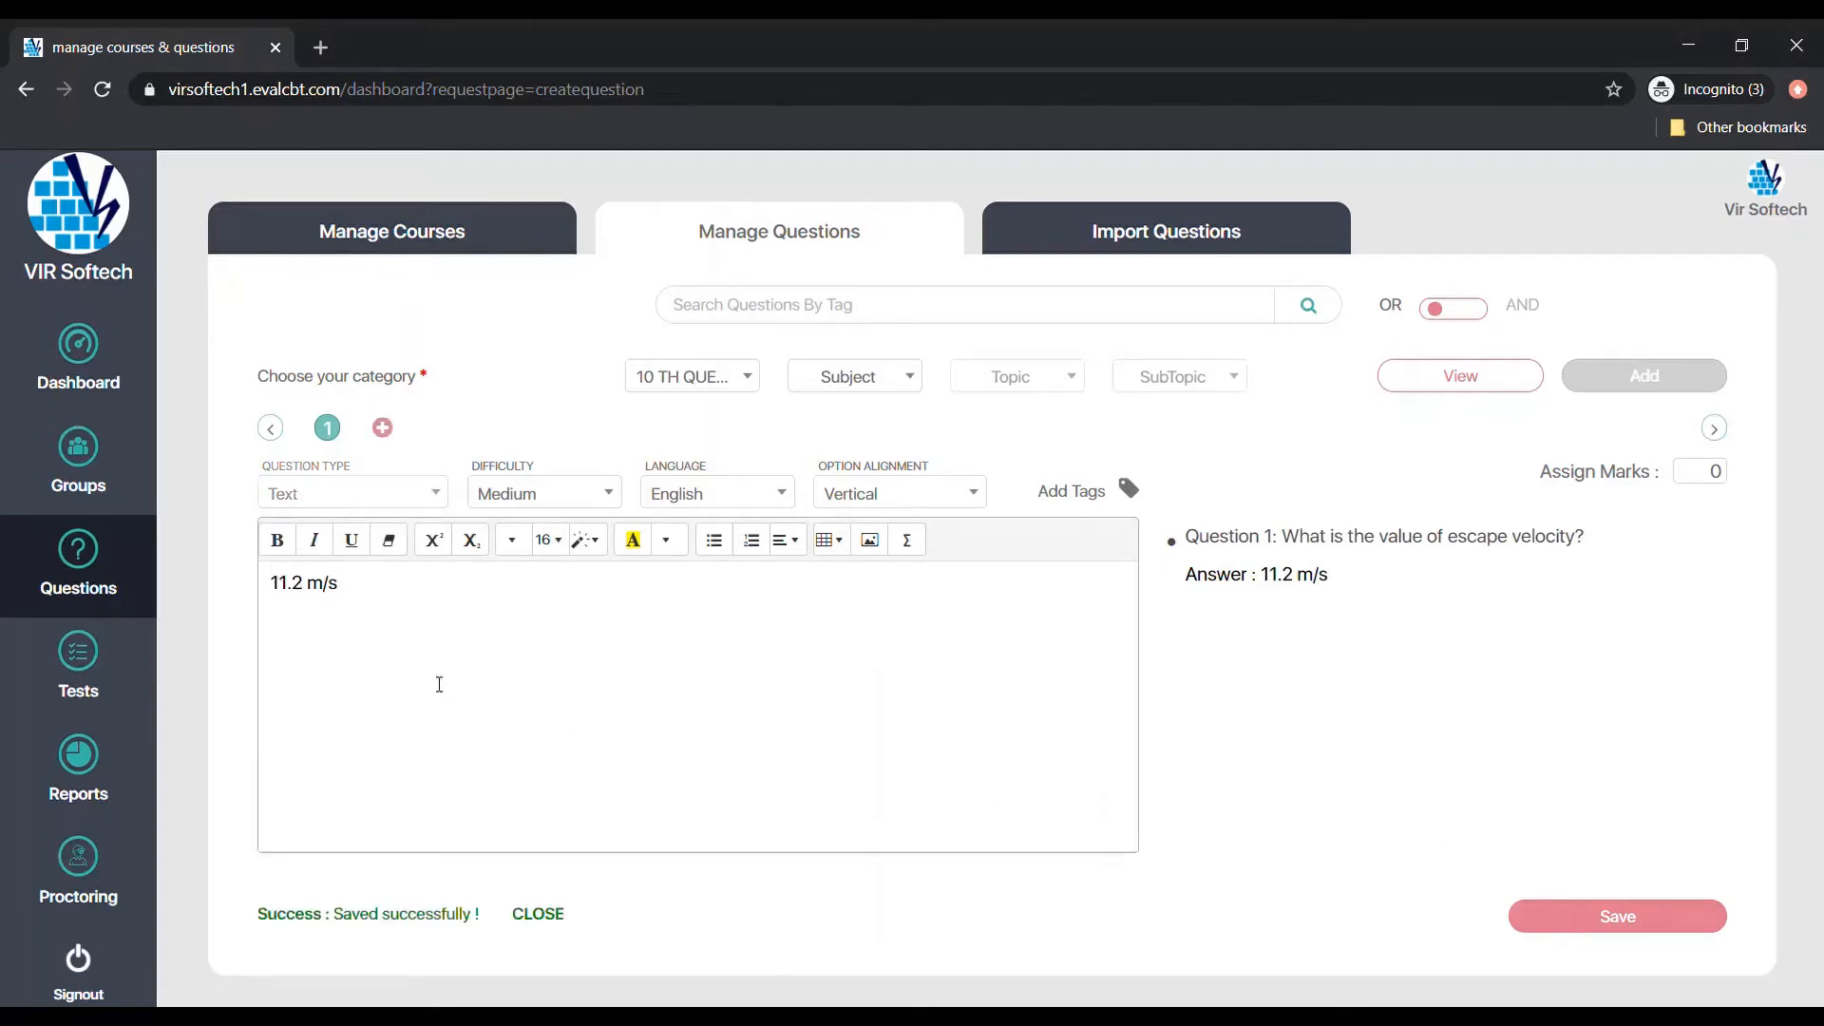
Review the MS Word question import instructions and the file upload form for new questions, closing both.
click(1131, 240)
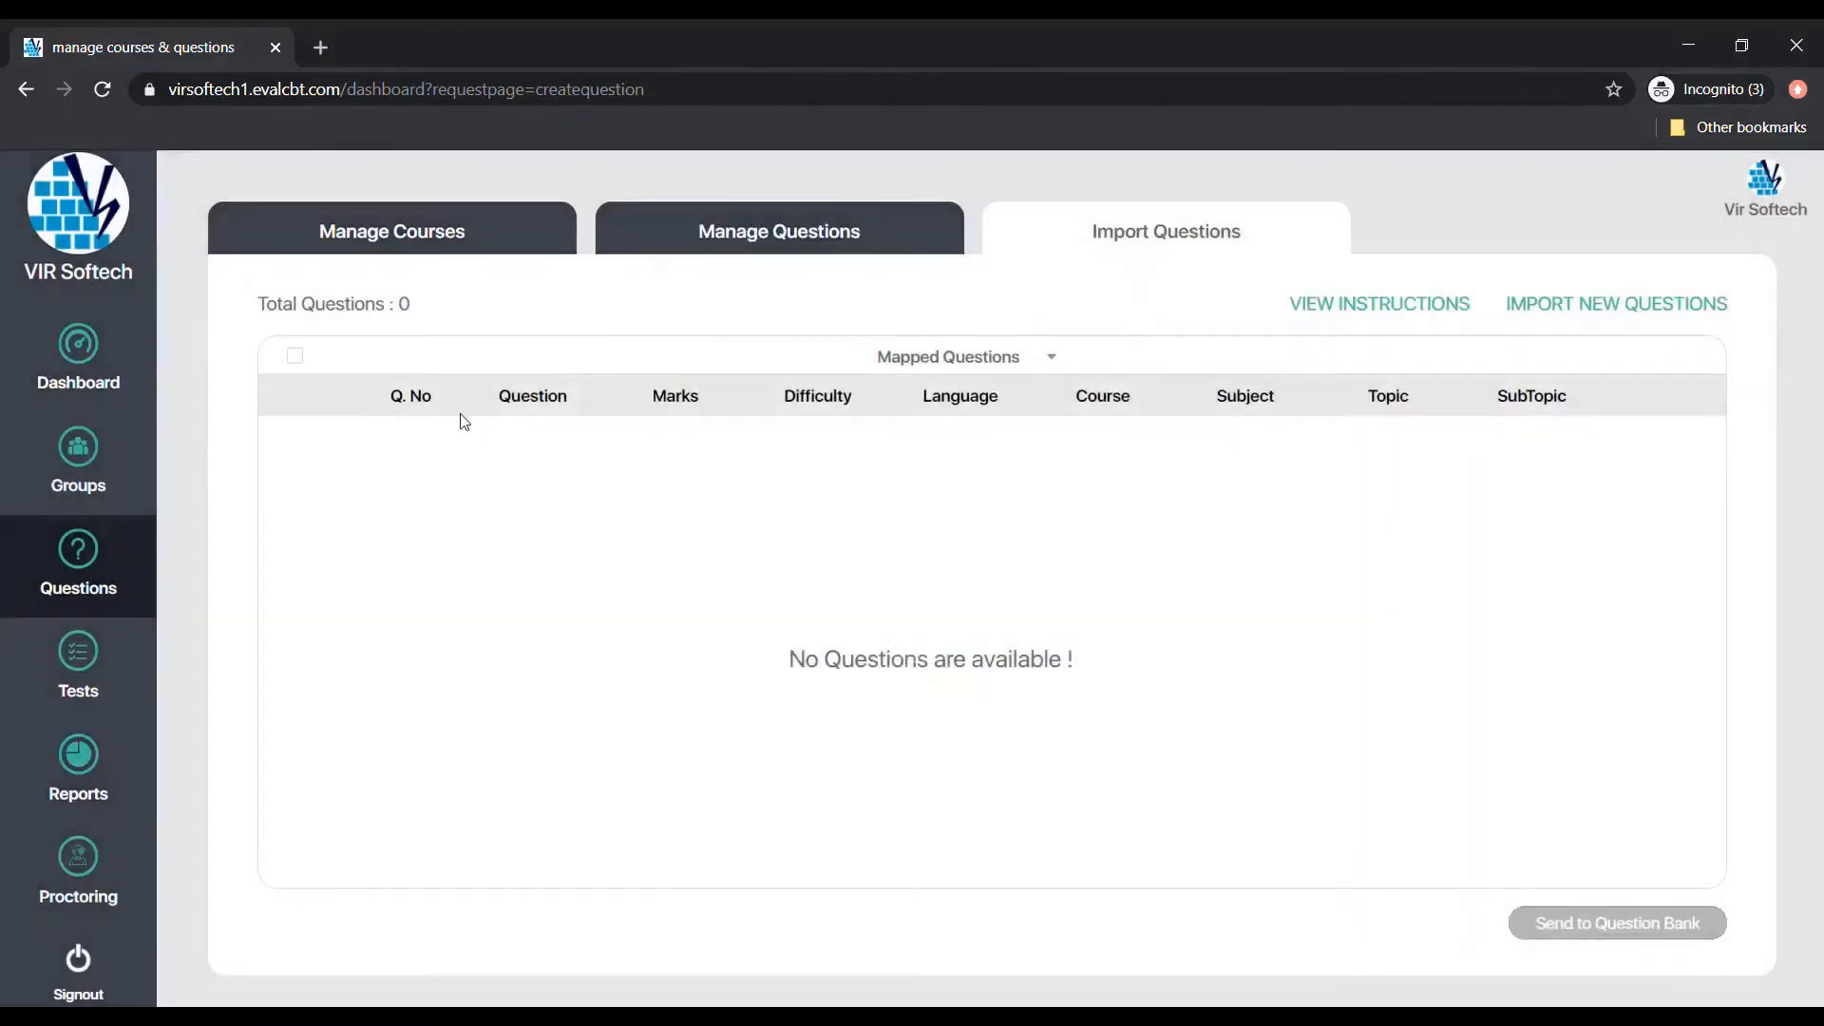
click(1339, 306)
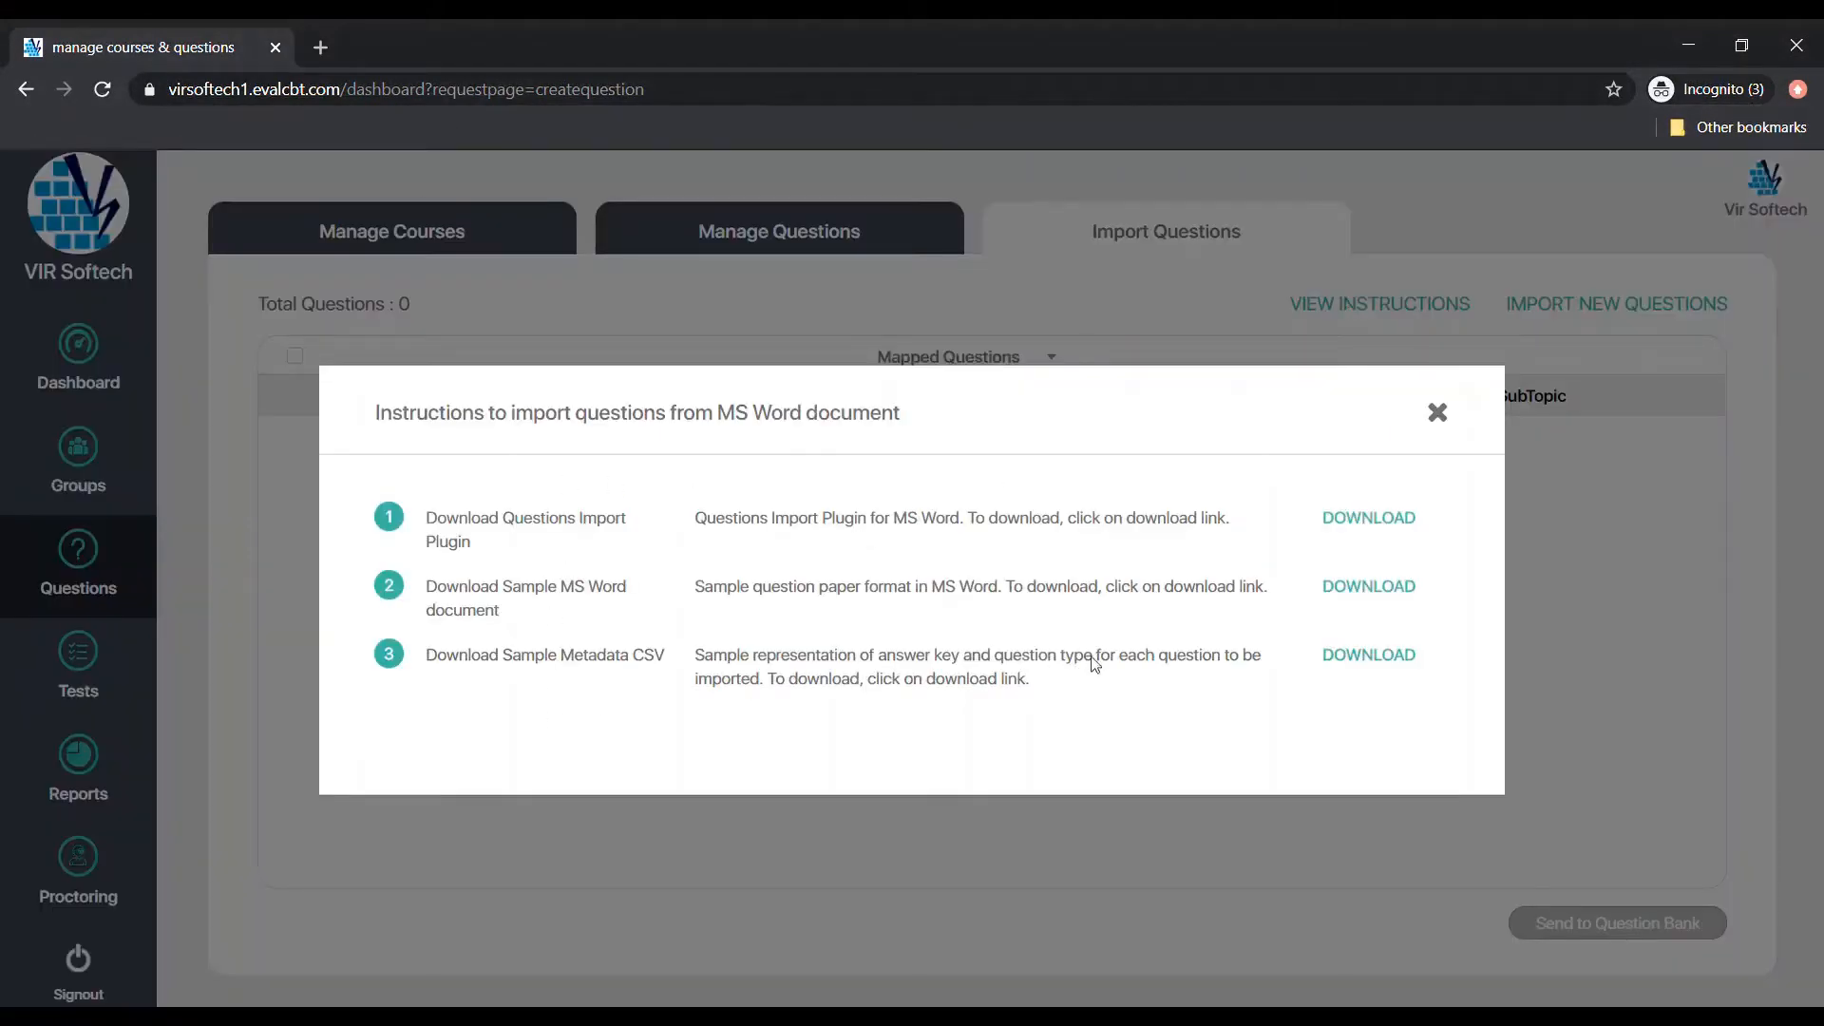
click(1436, 412)
click(1610, 305)
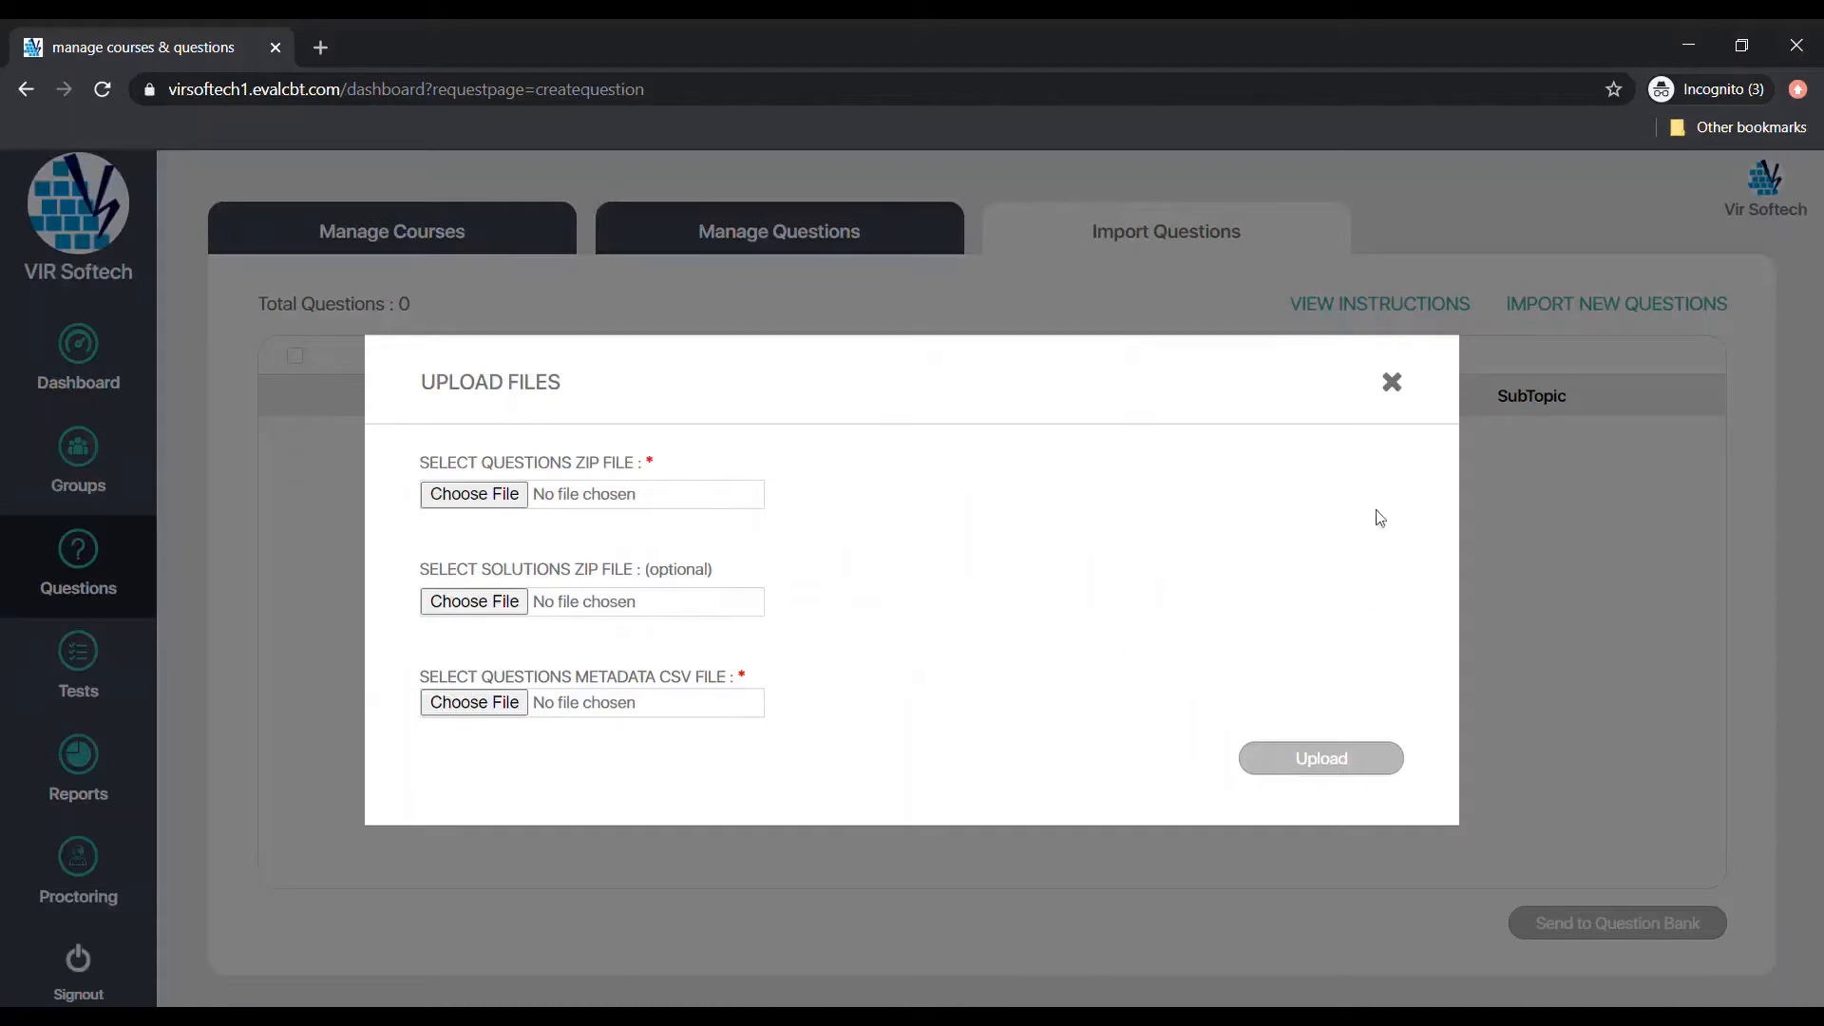
click(1392, 383)
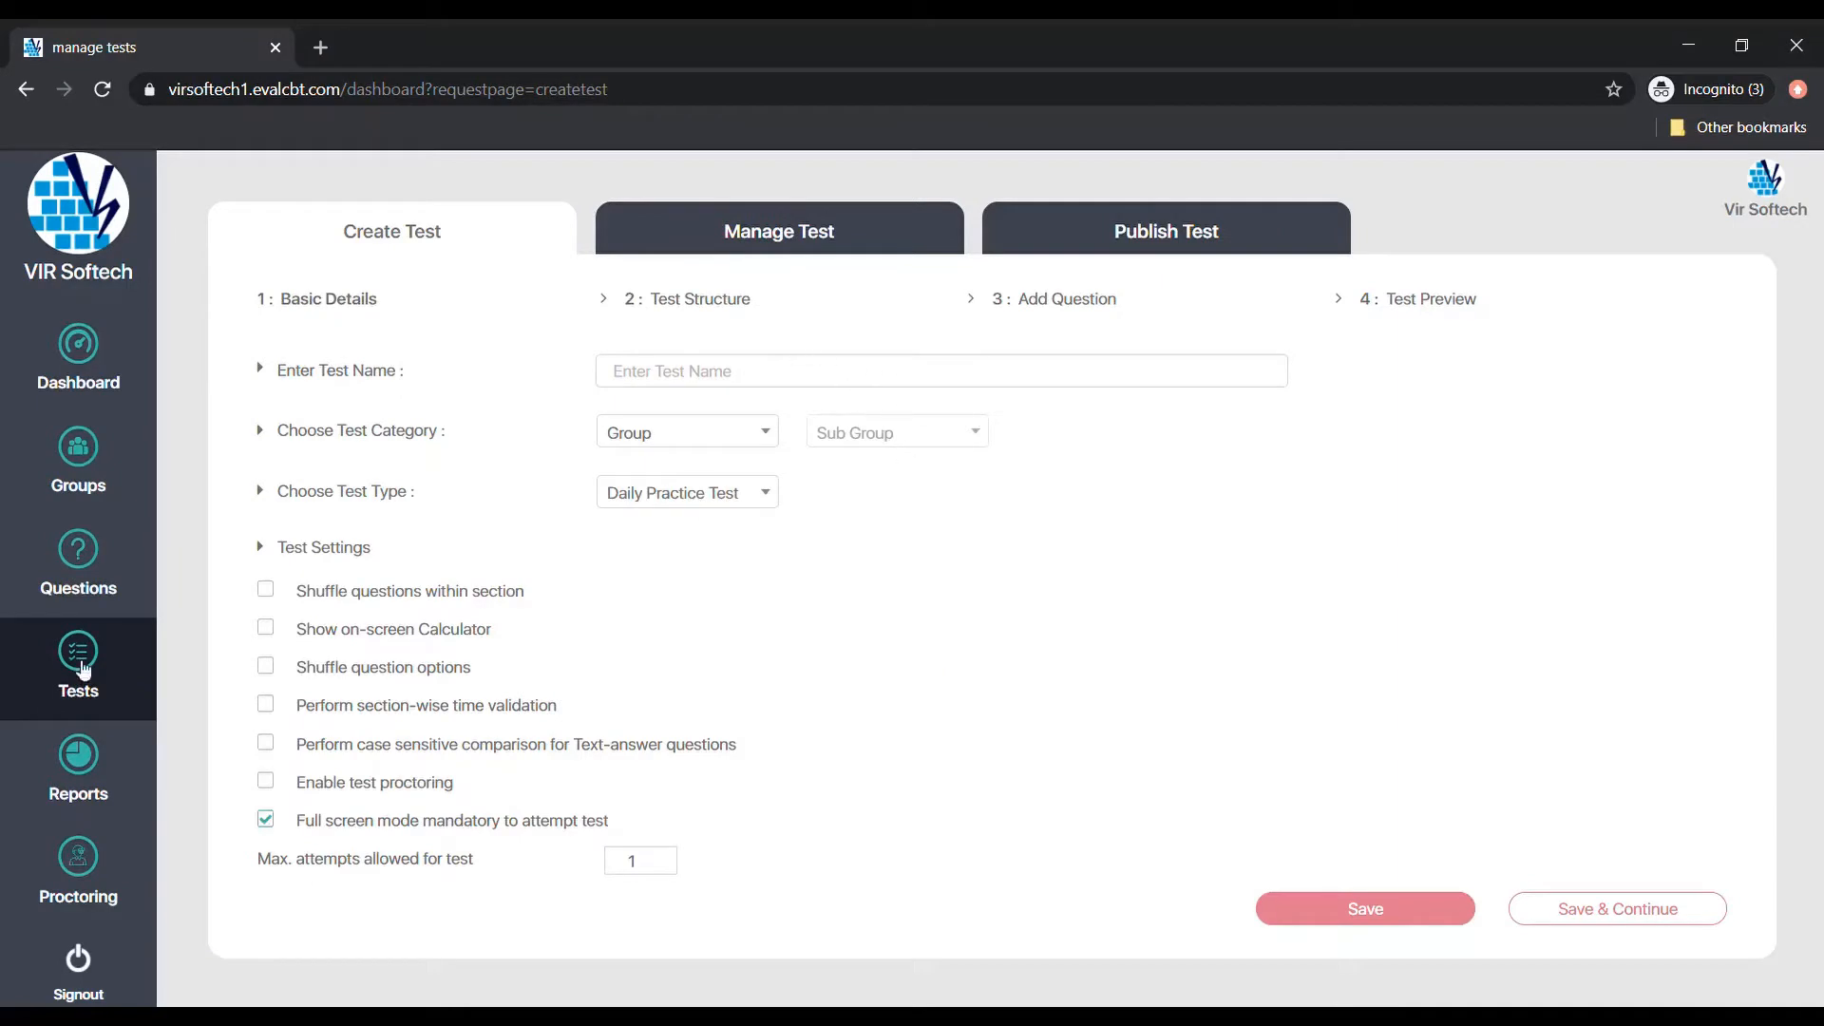
View the test management page and the test publishing page.
click(753, 231)
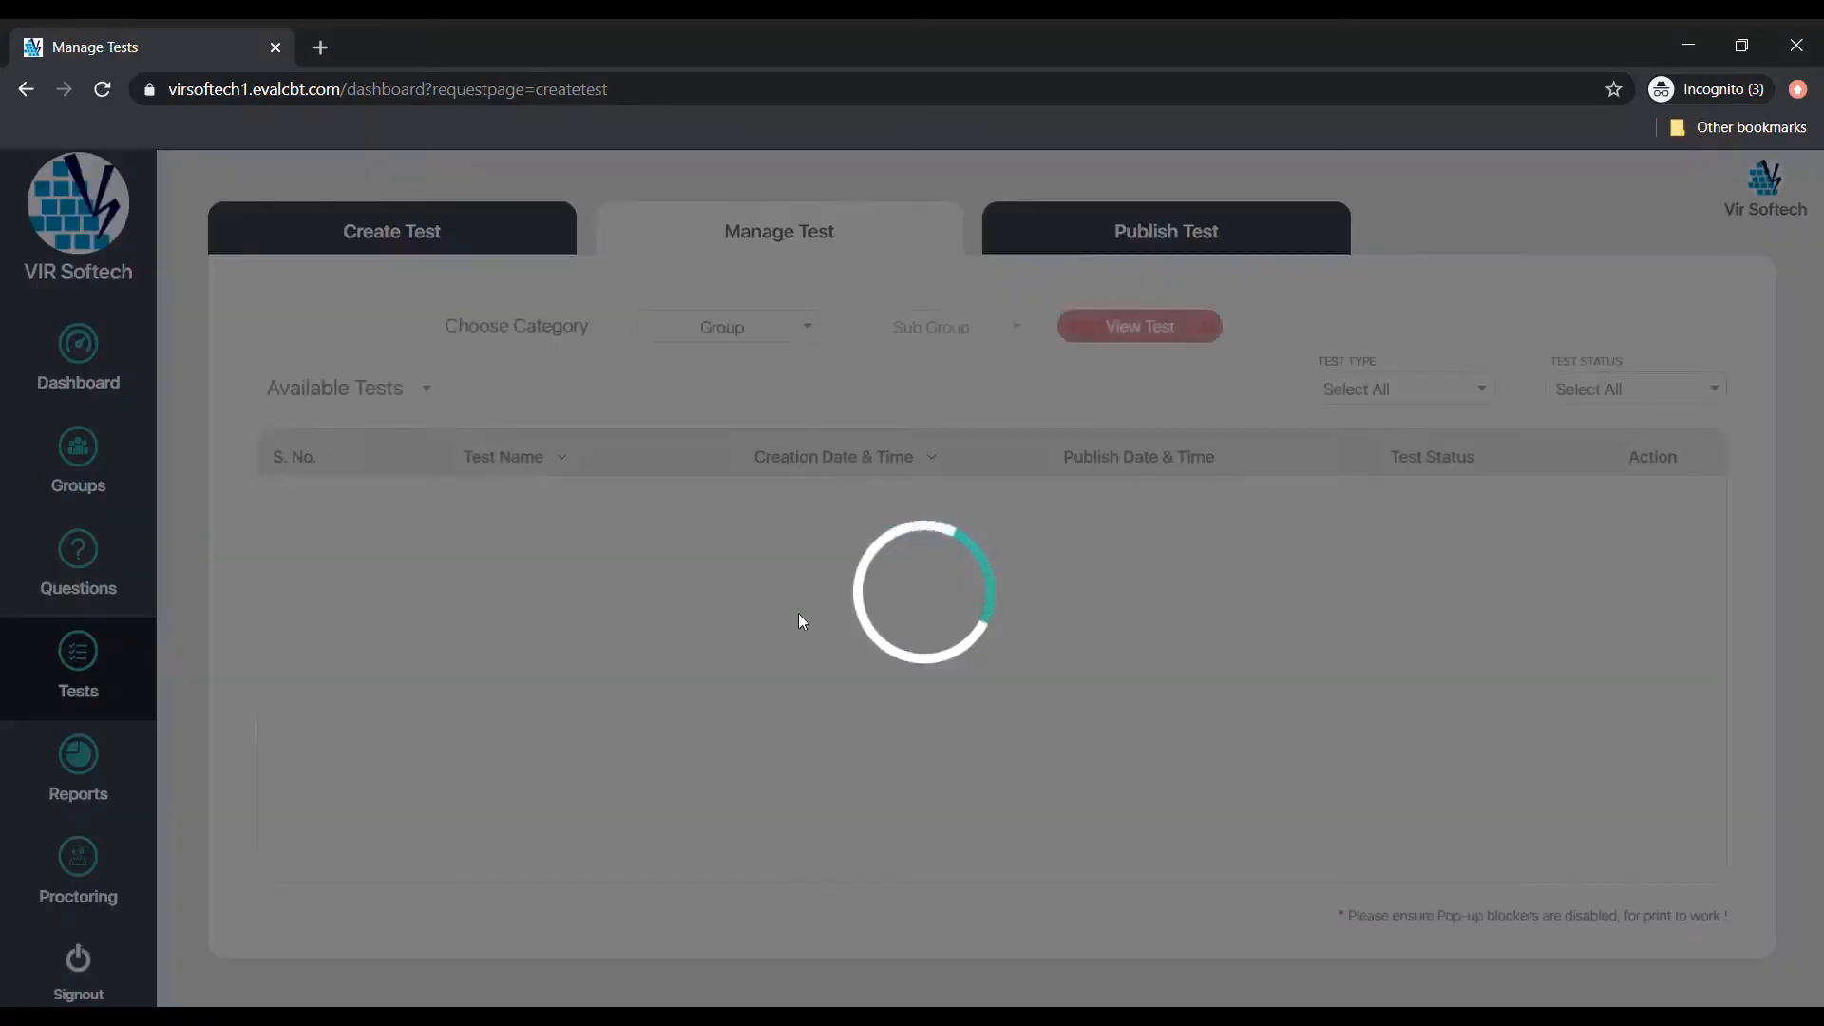
scroll(963, 430, down, 7)
click(1070, 228)
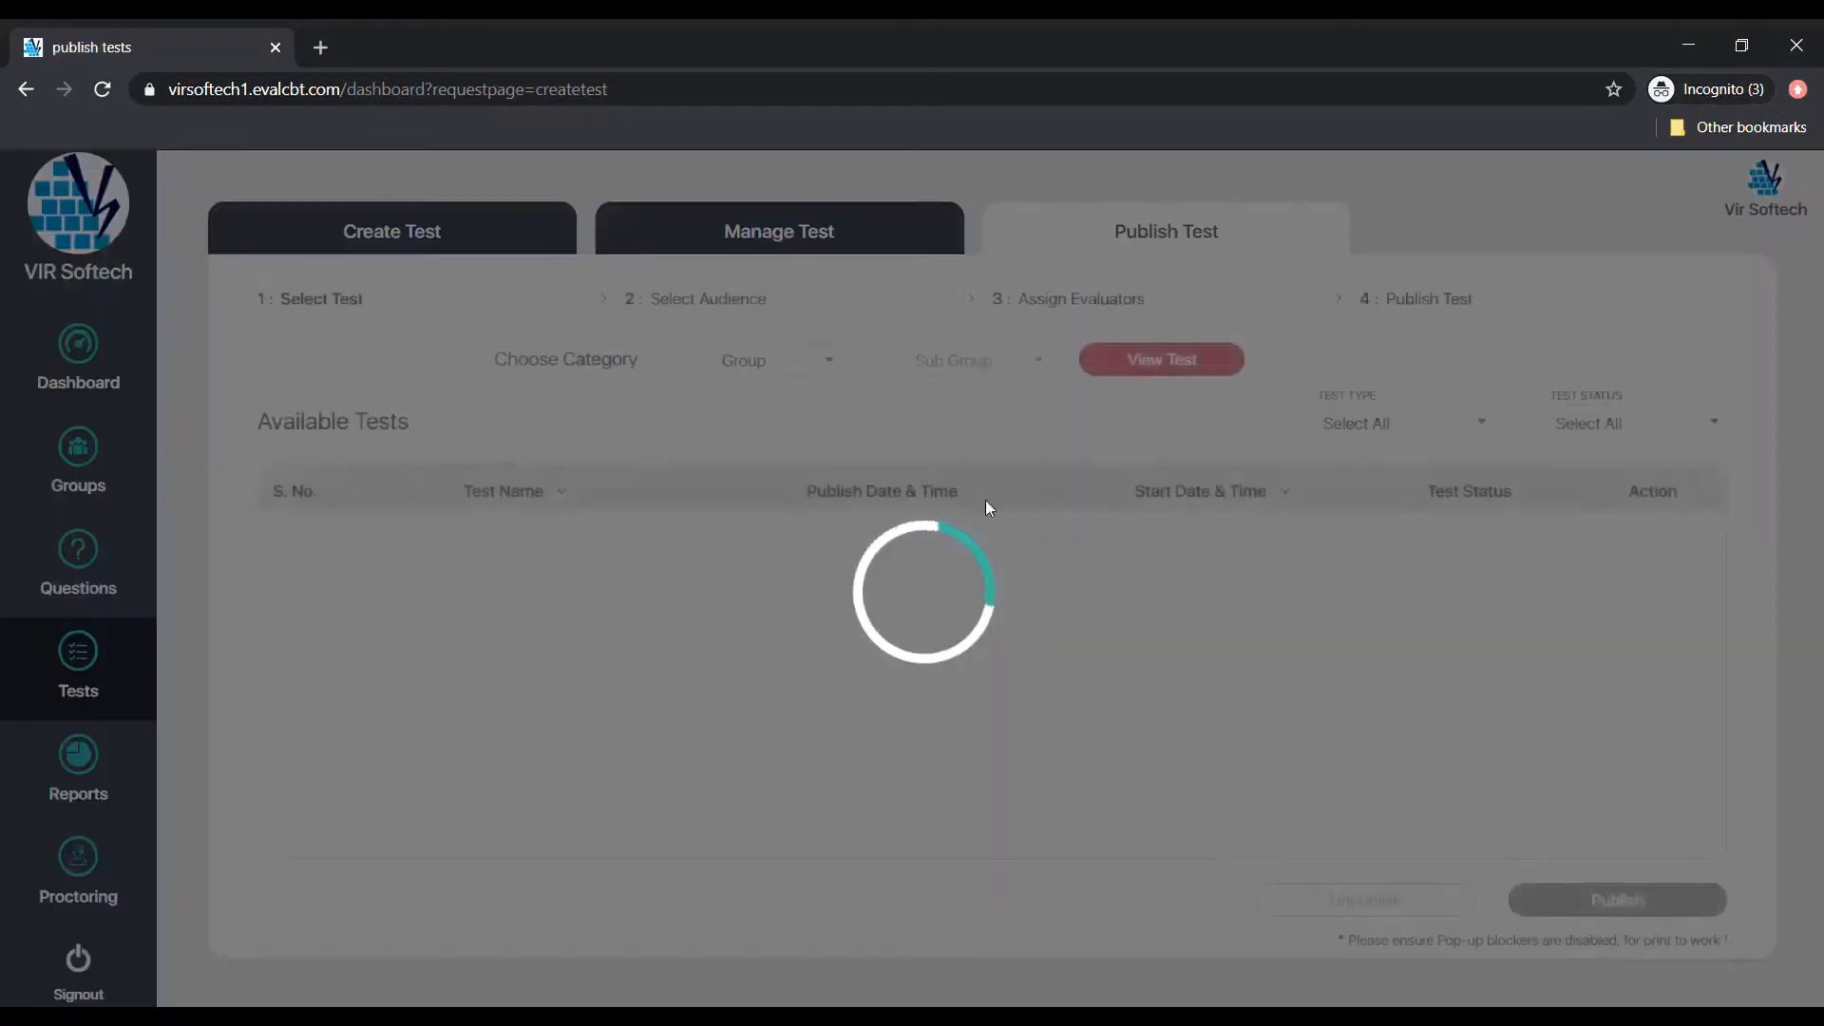
Start a new test named "Class Test 8" and assign it to group 10, sub group A.
click(532, 223)
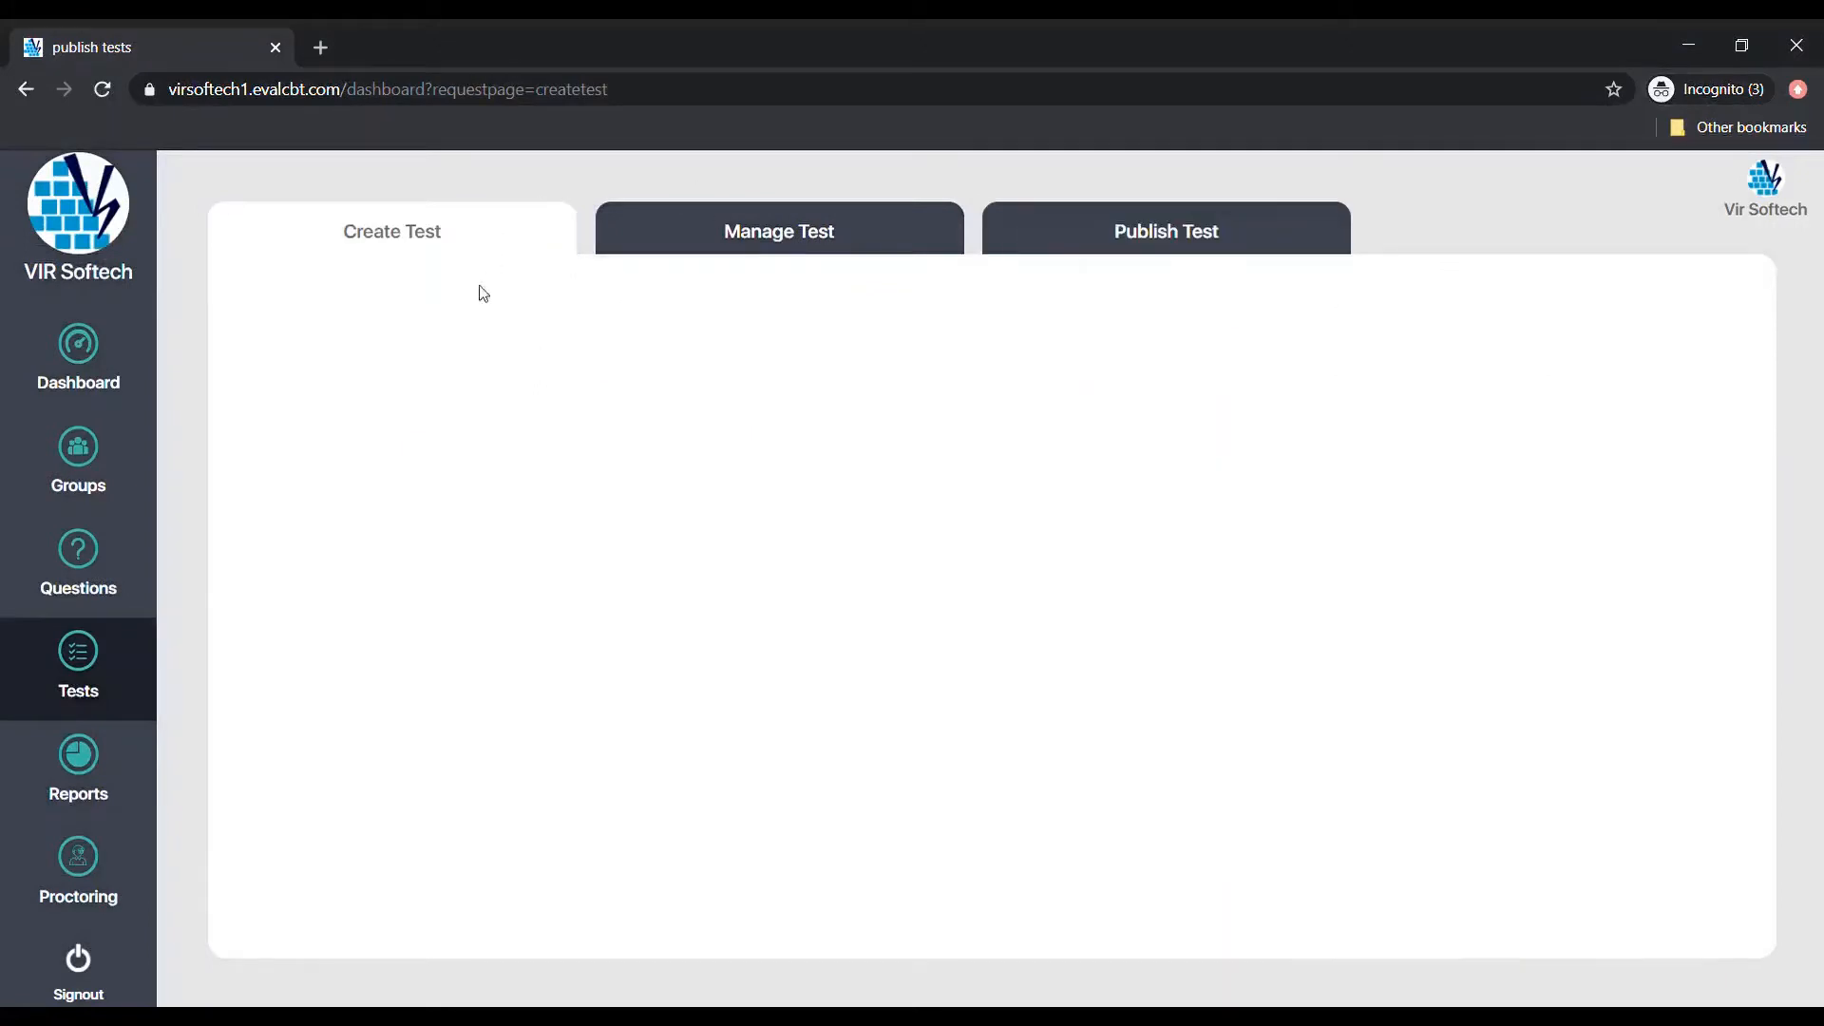
click(767, 390)
text(Class Test 7)
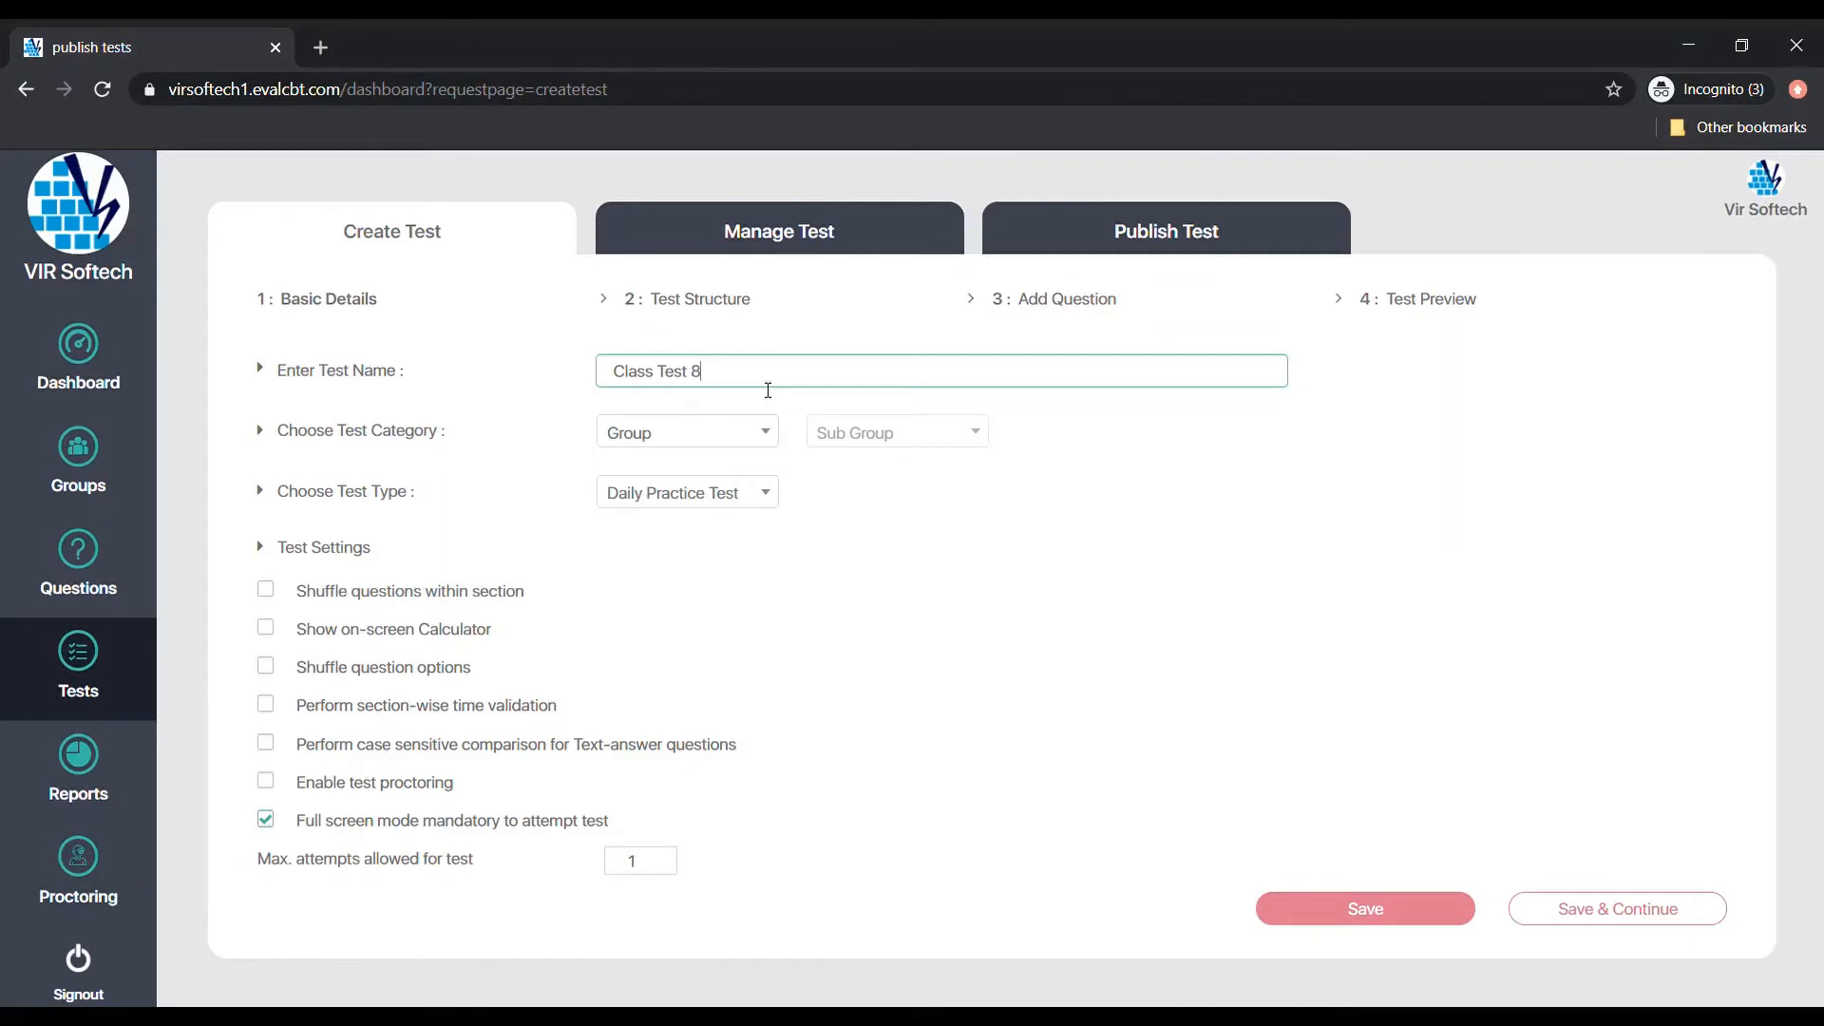
click(742, 429)
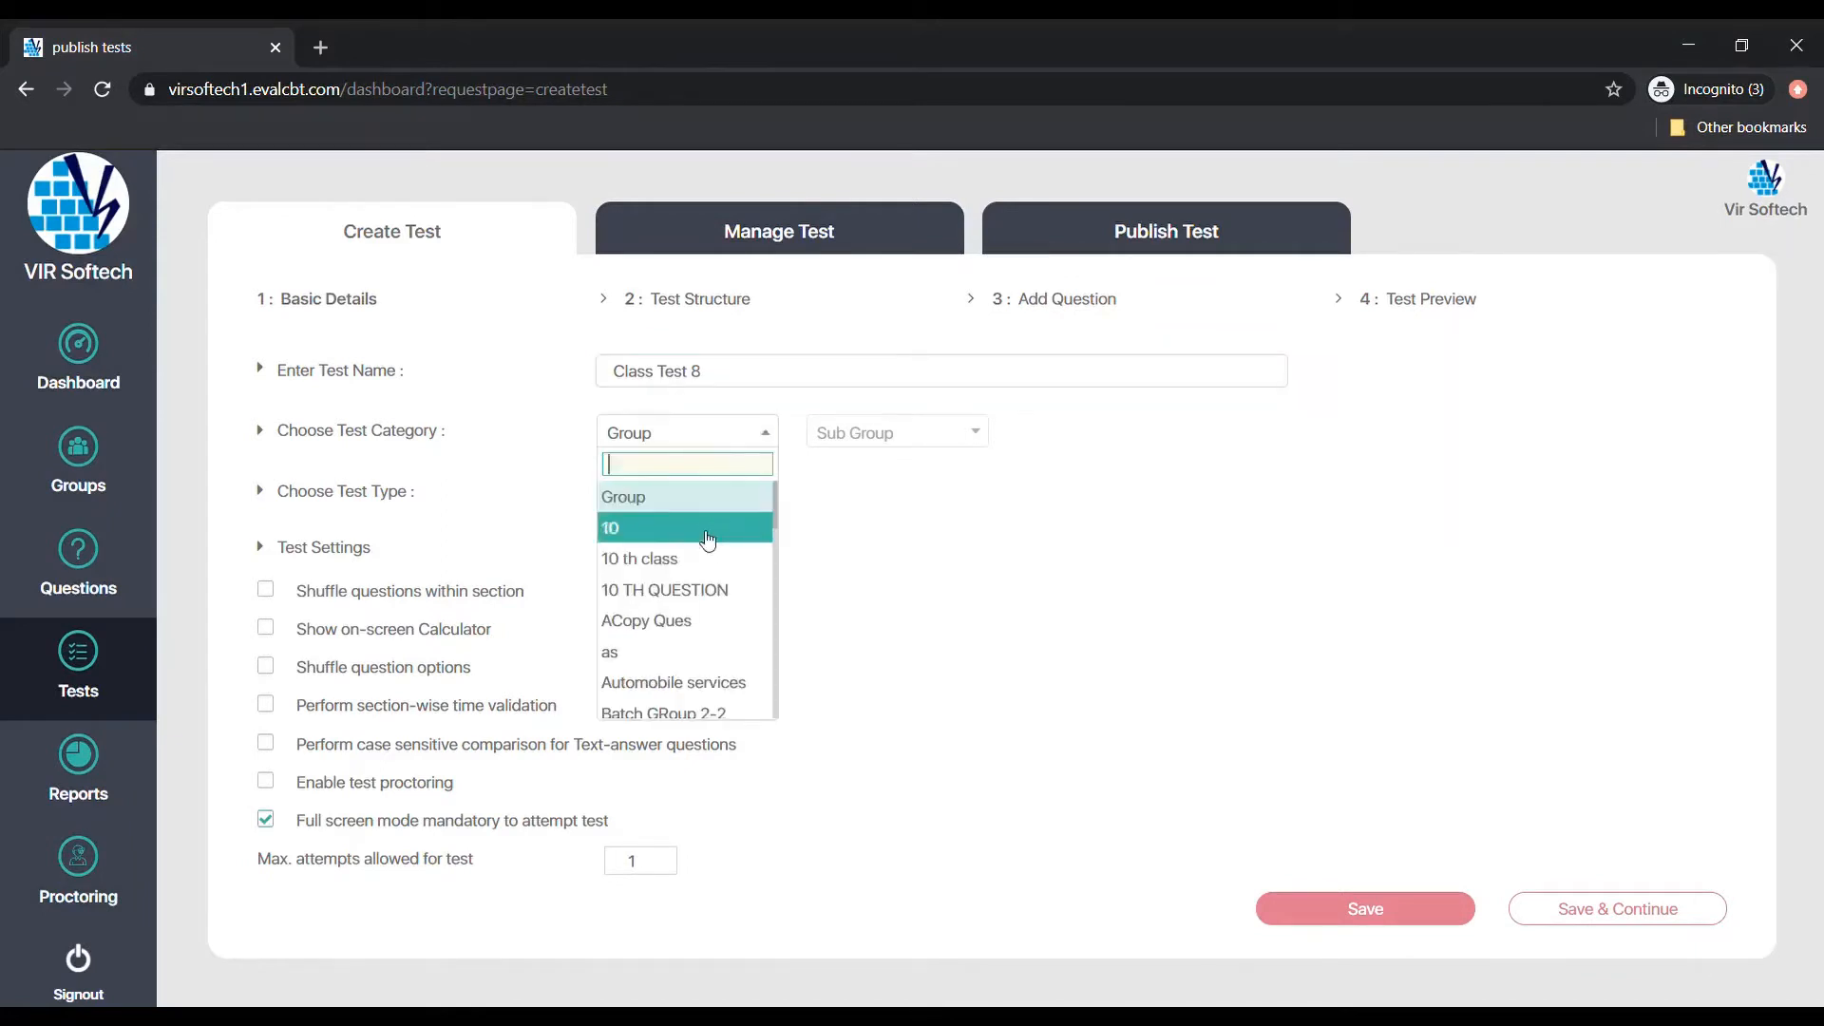
click(708, 528)
click(850, 422)
click(845, 521)
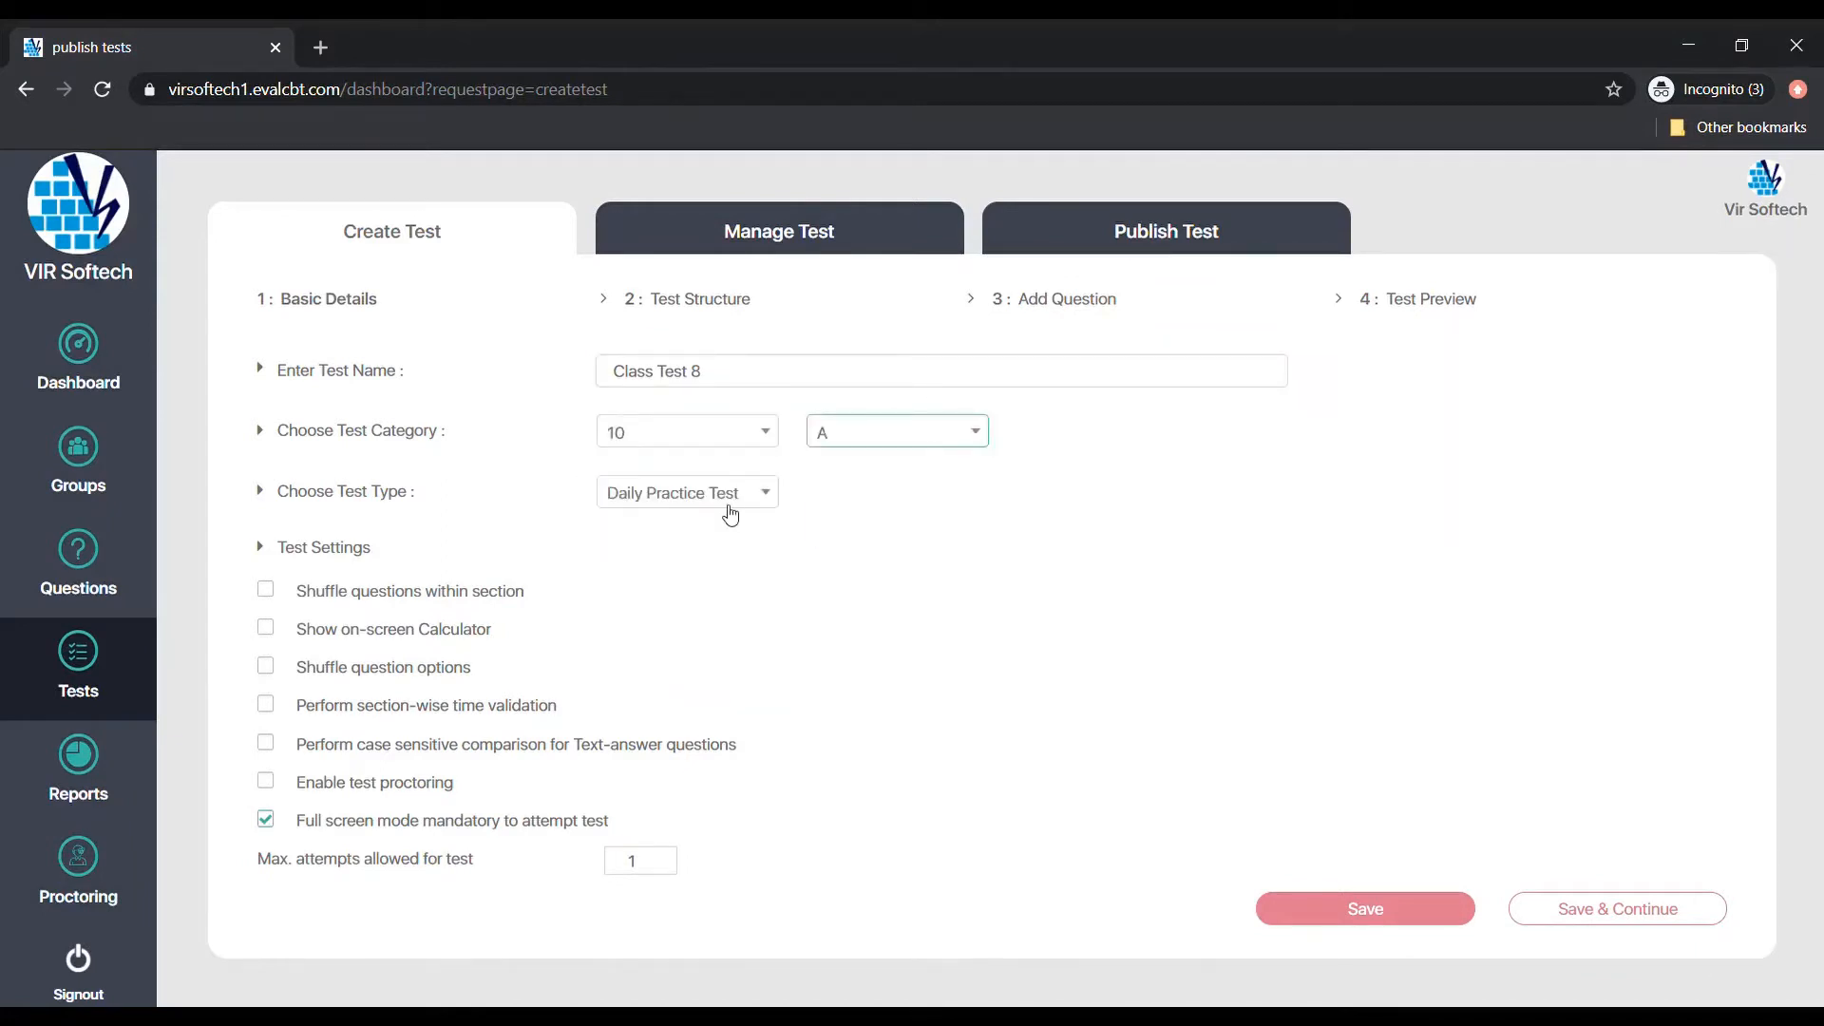
Set the test type to Class Test, enable question shuffling within section, on-screen calculator and proctoring, and save and continue to the test structure.
click(726, 501)
click(650, 554)
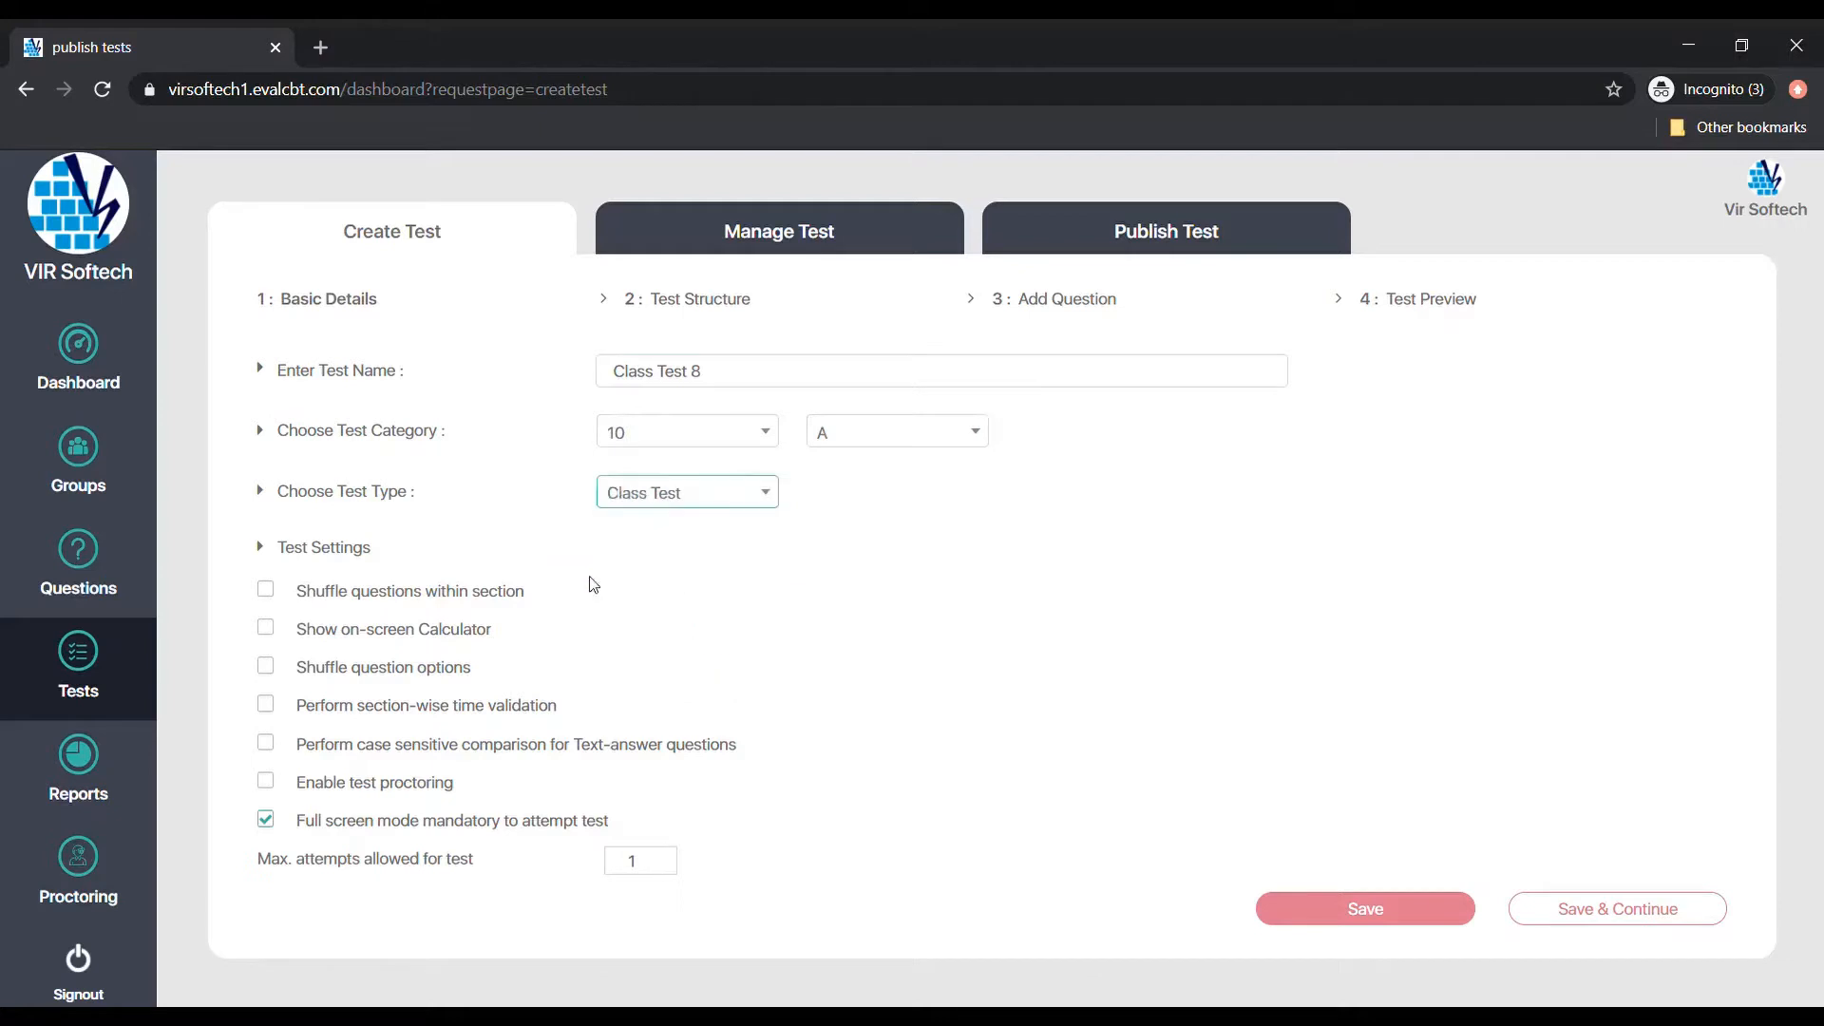
click(269, 592)
click(280, 635)
click(268, 784)
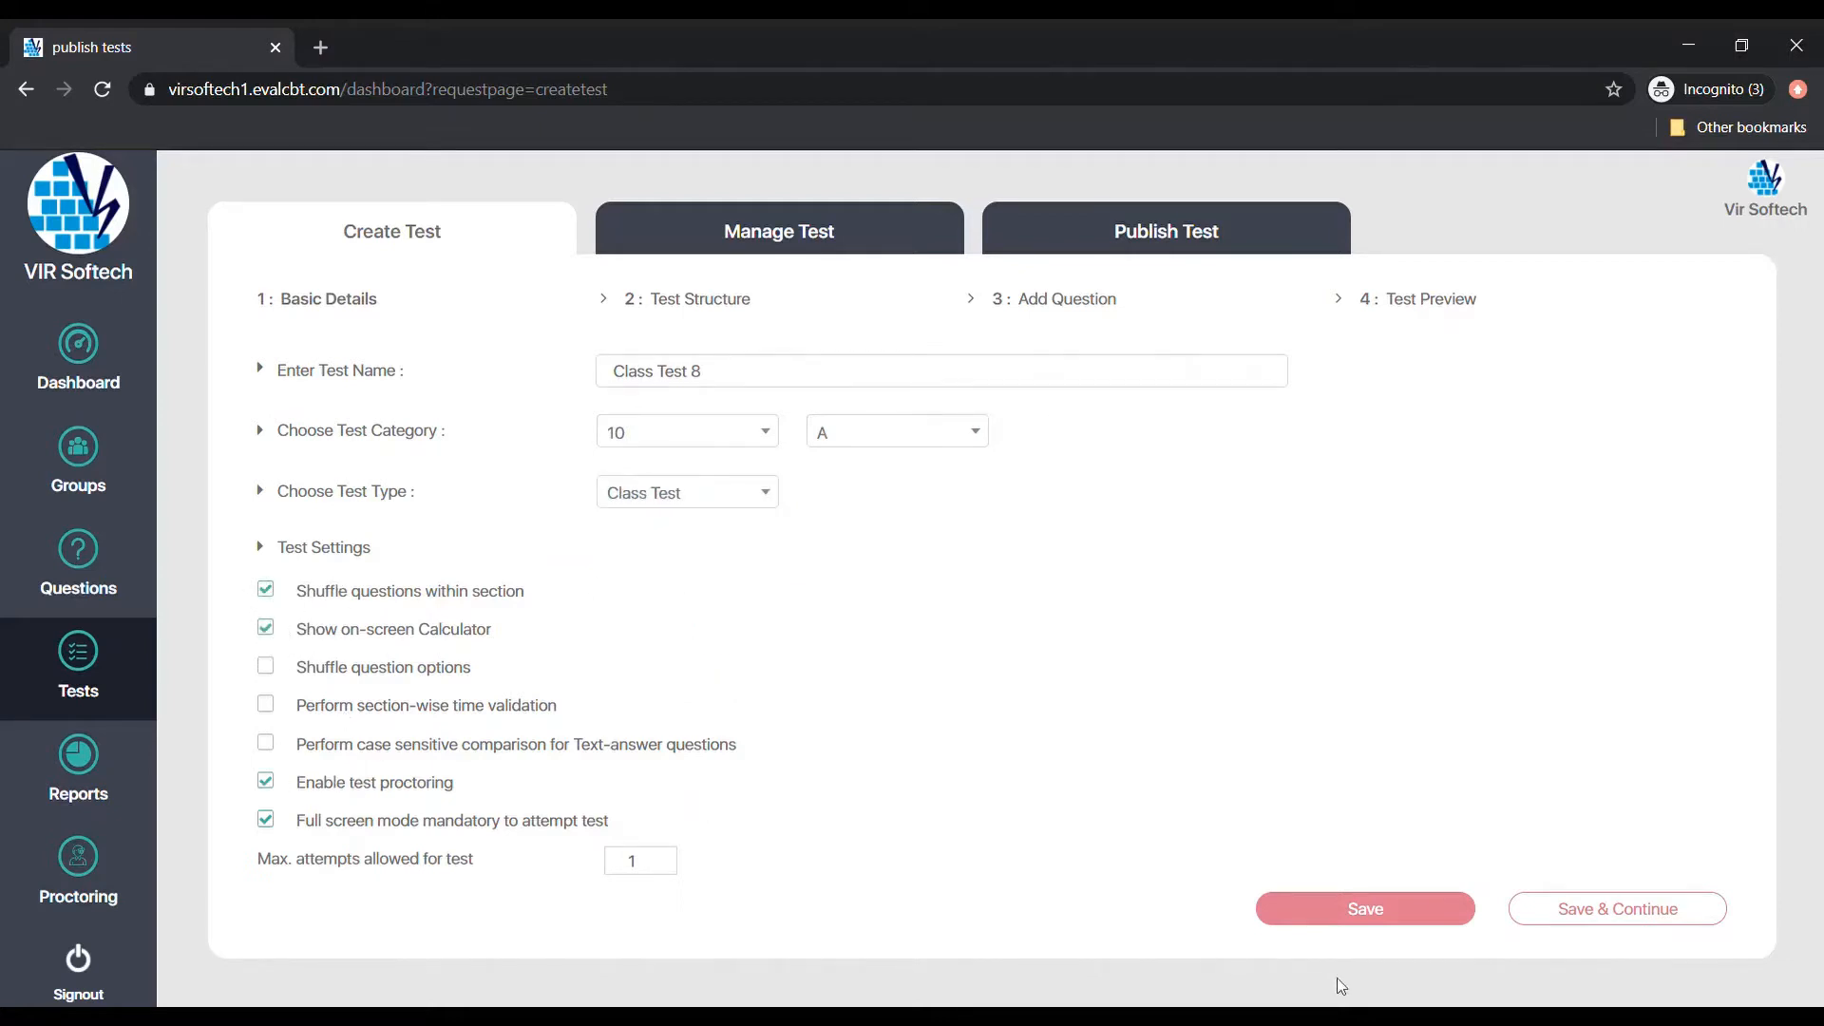
click(1592, 926)
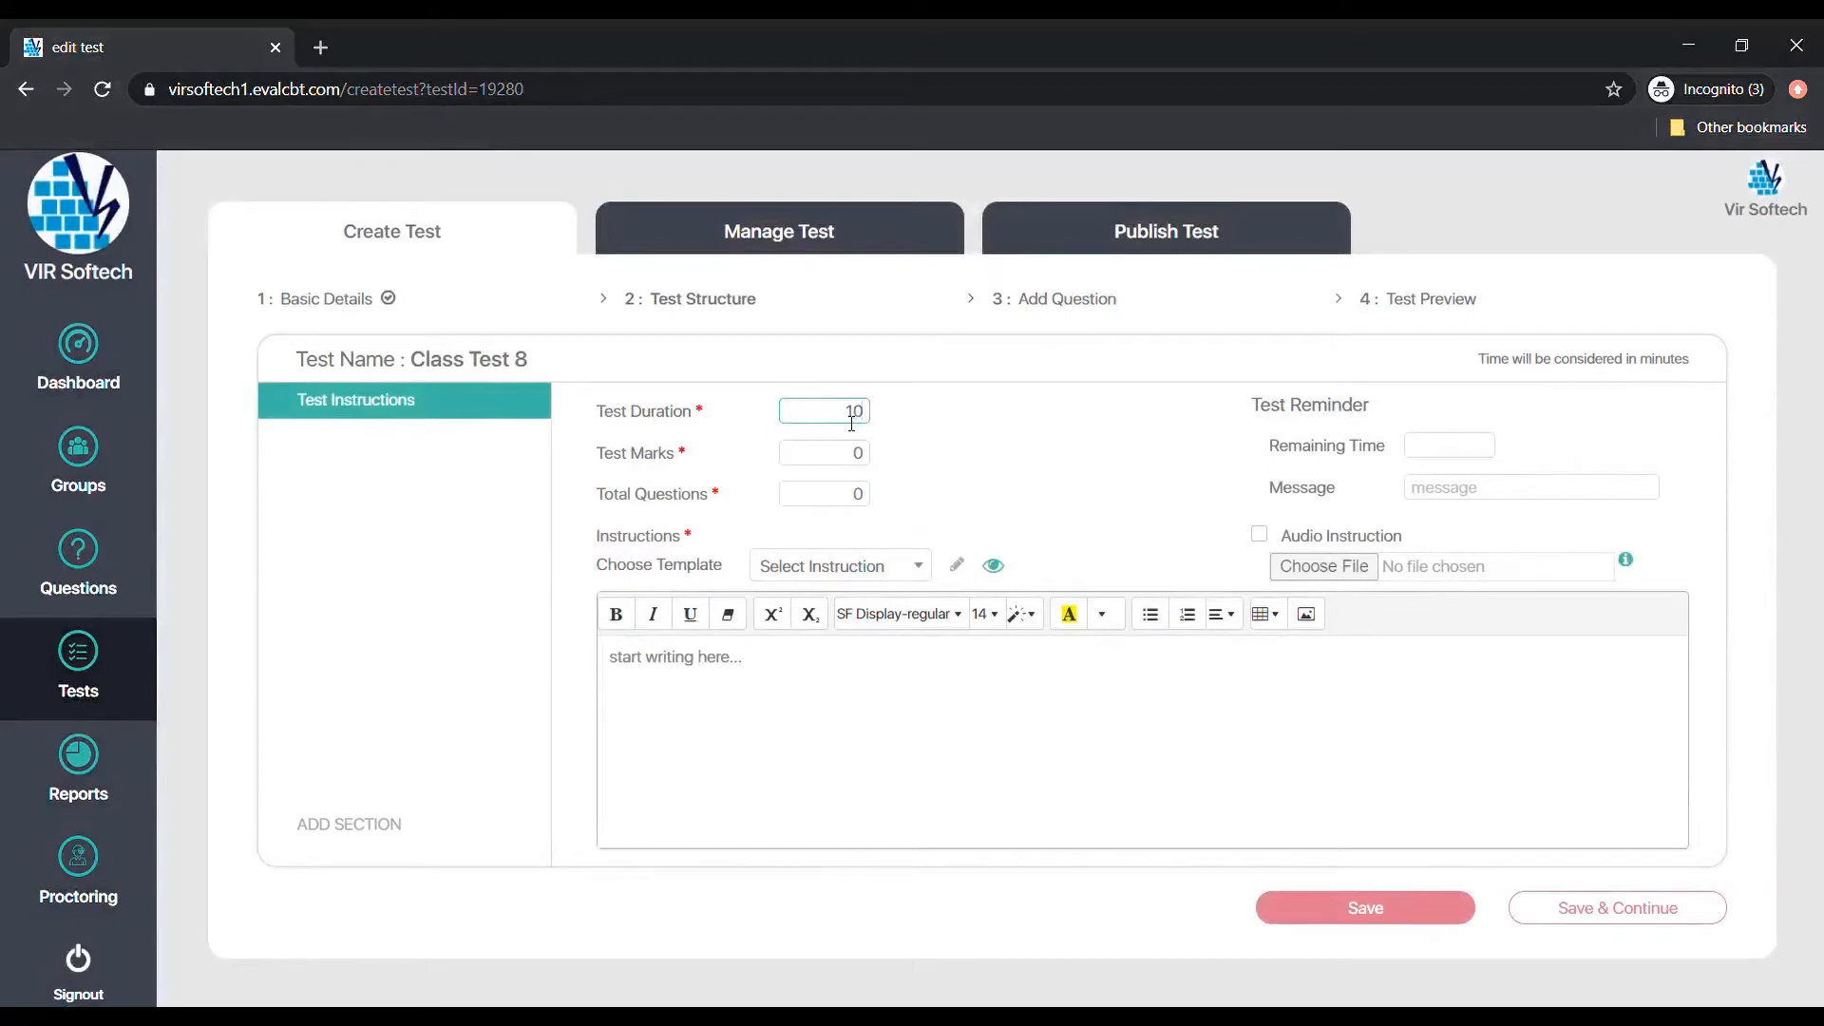
Set the test marks to 30 and total questions to 3, apply the Instruction4 template, and save the test instructions.
key(Tab)
text(30)
key(Tab)
text(3)
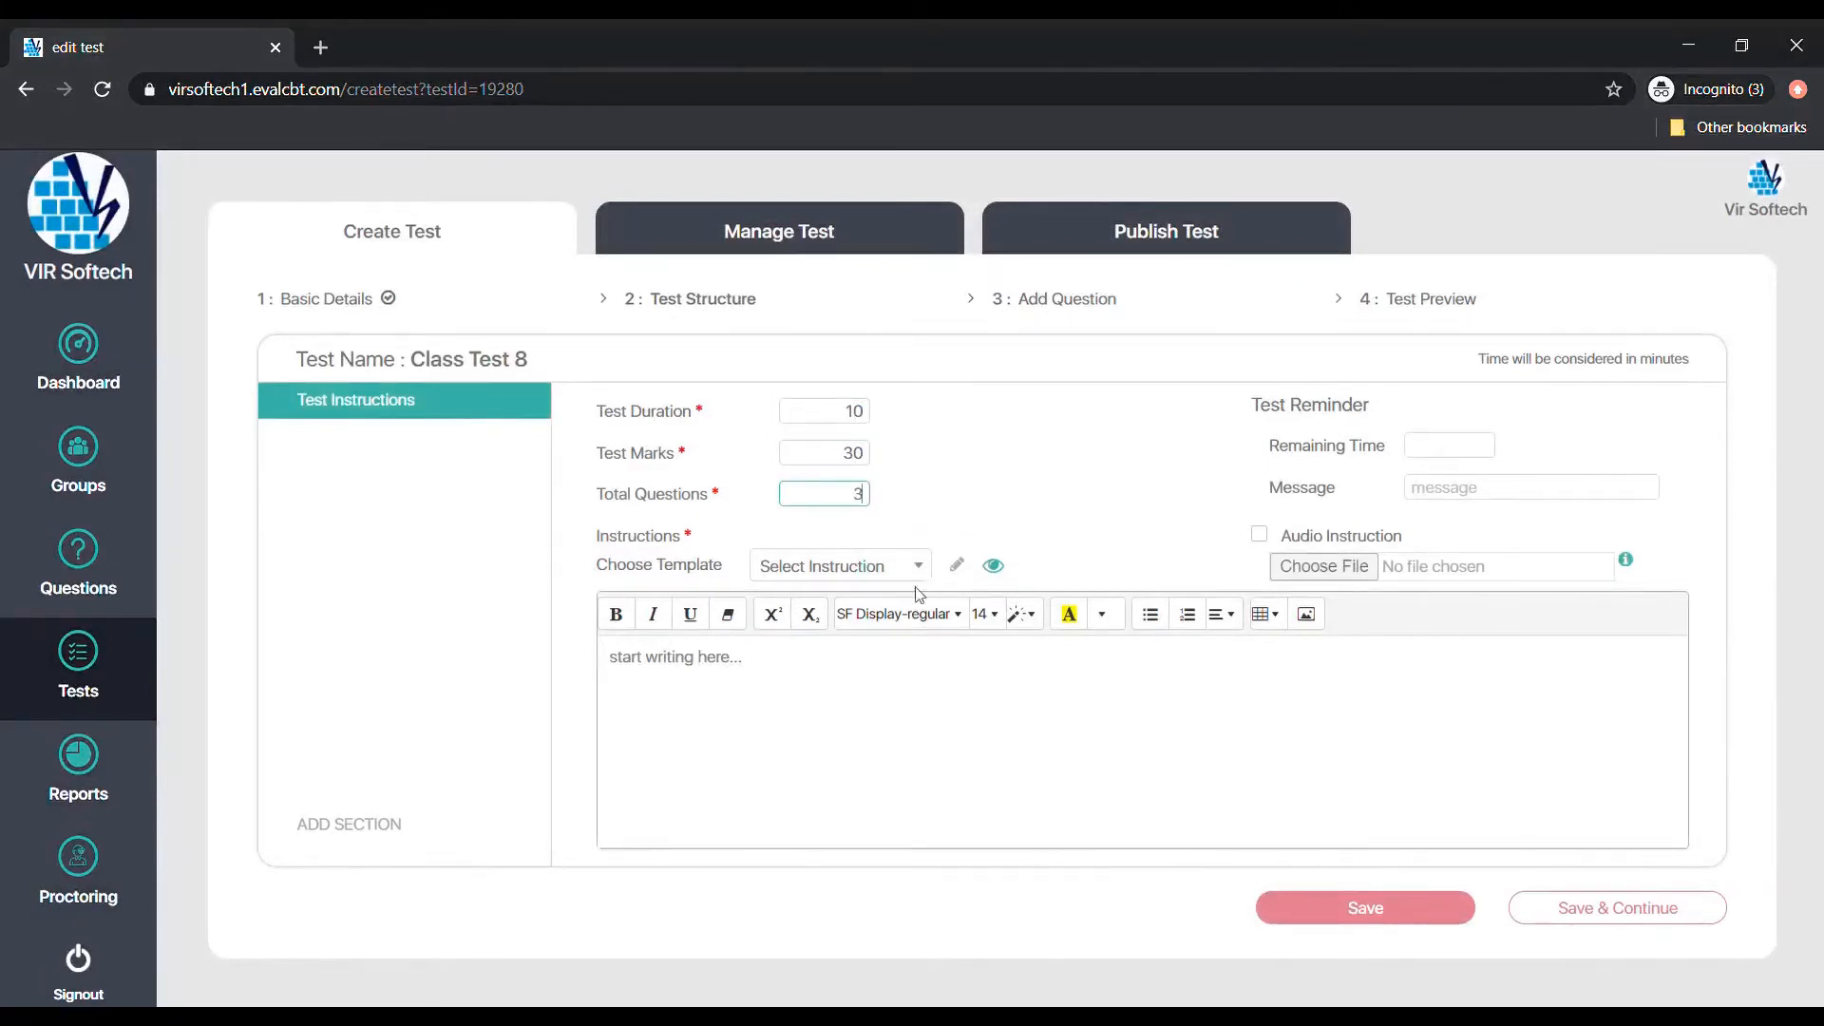
click(912, 570)
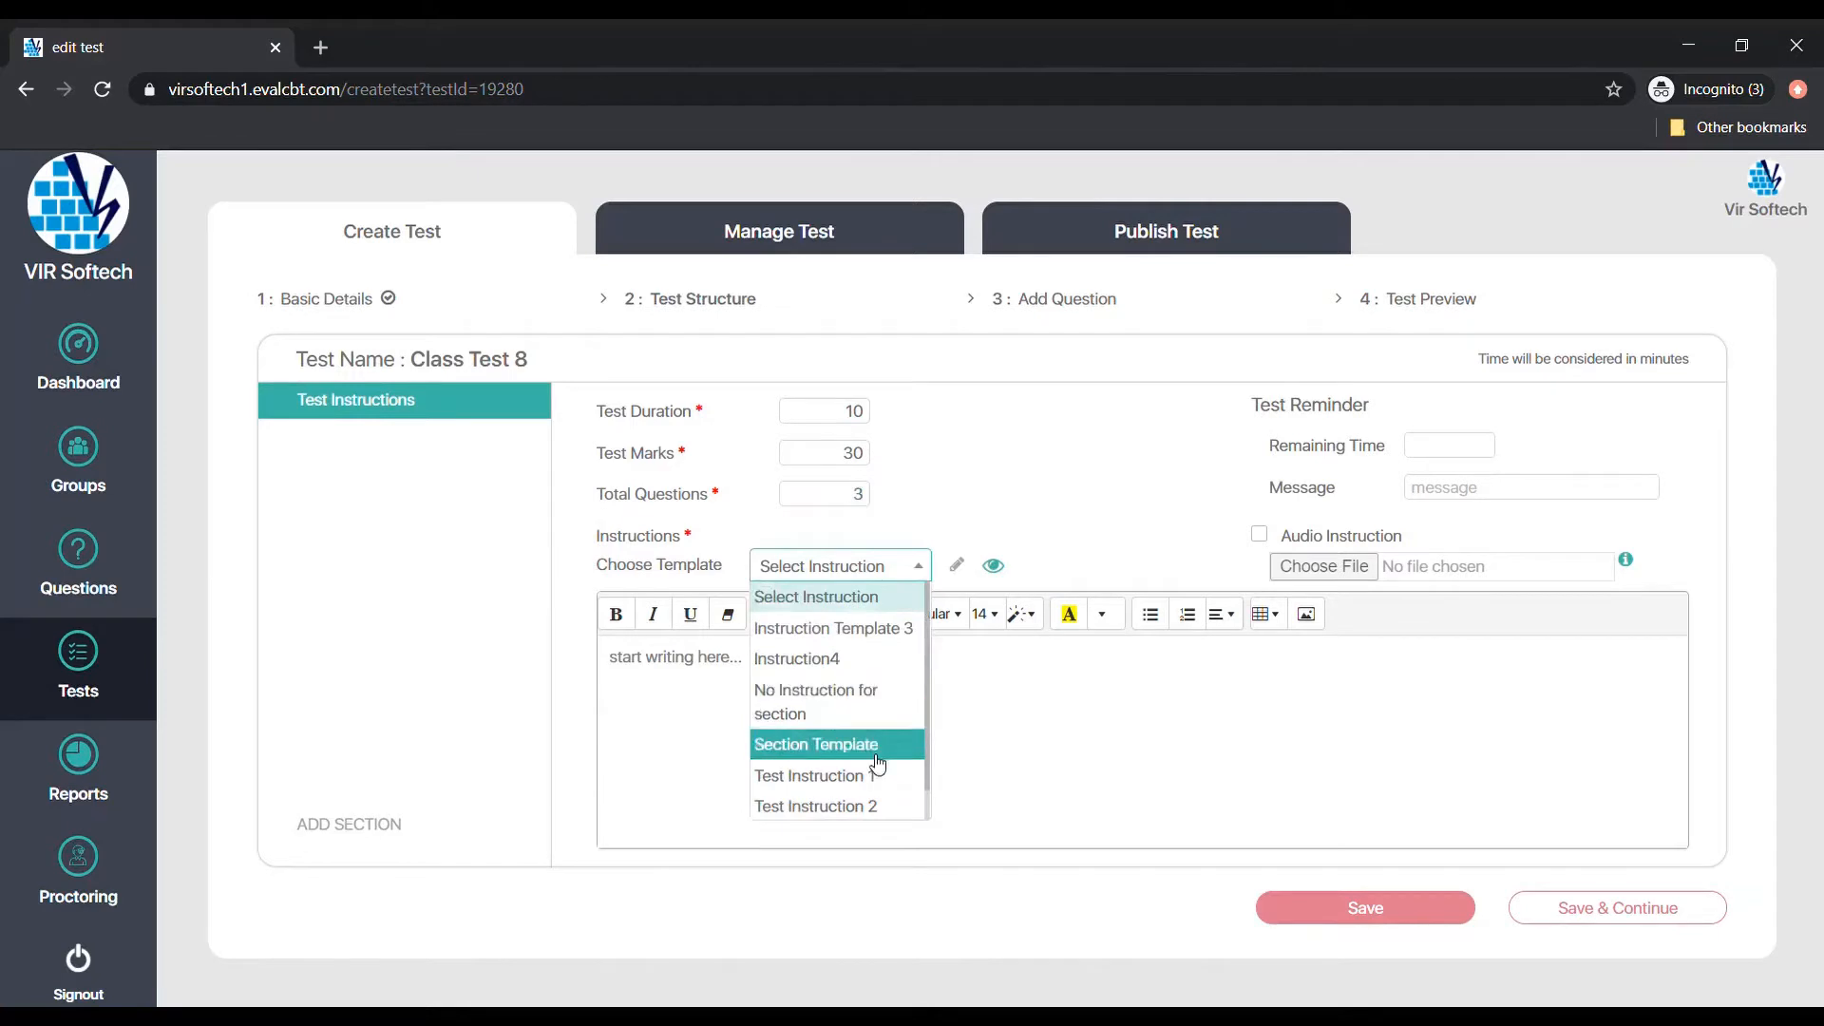
click(807, 659)
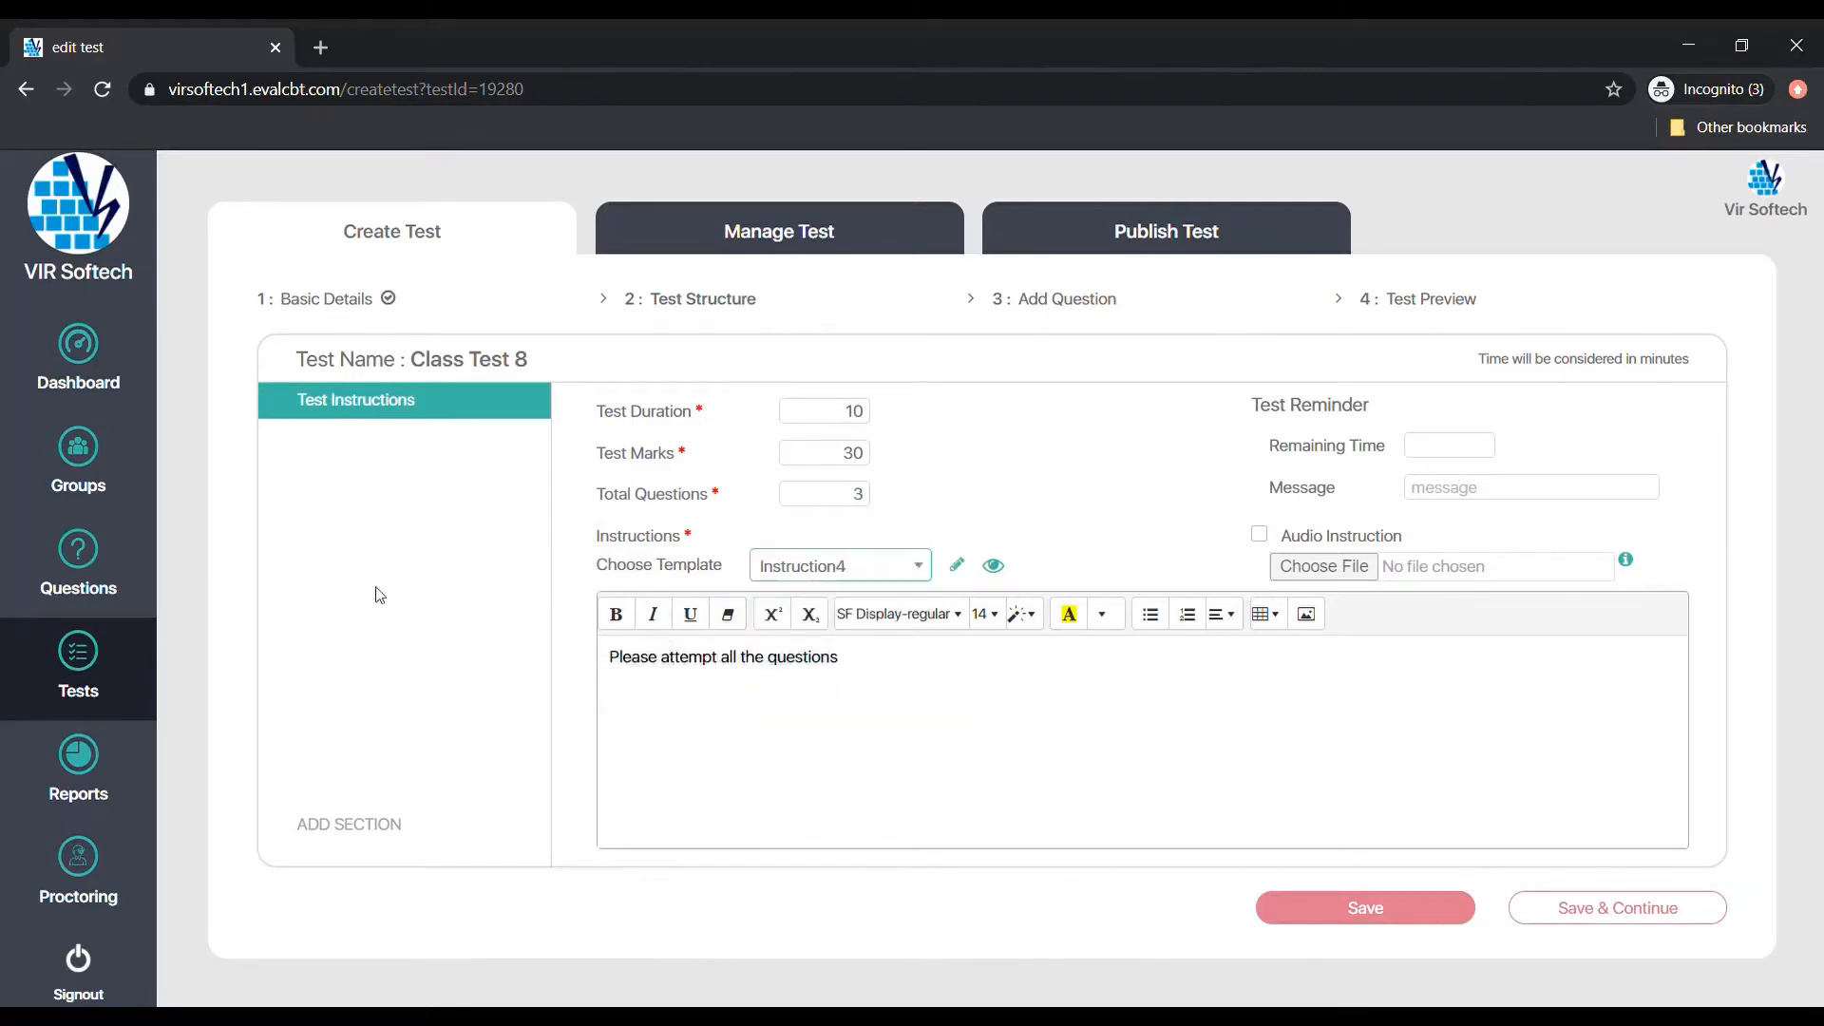
click(1334, 904)
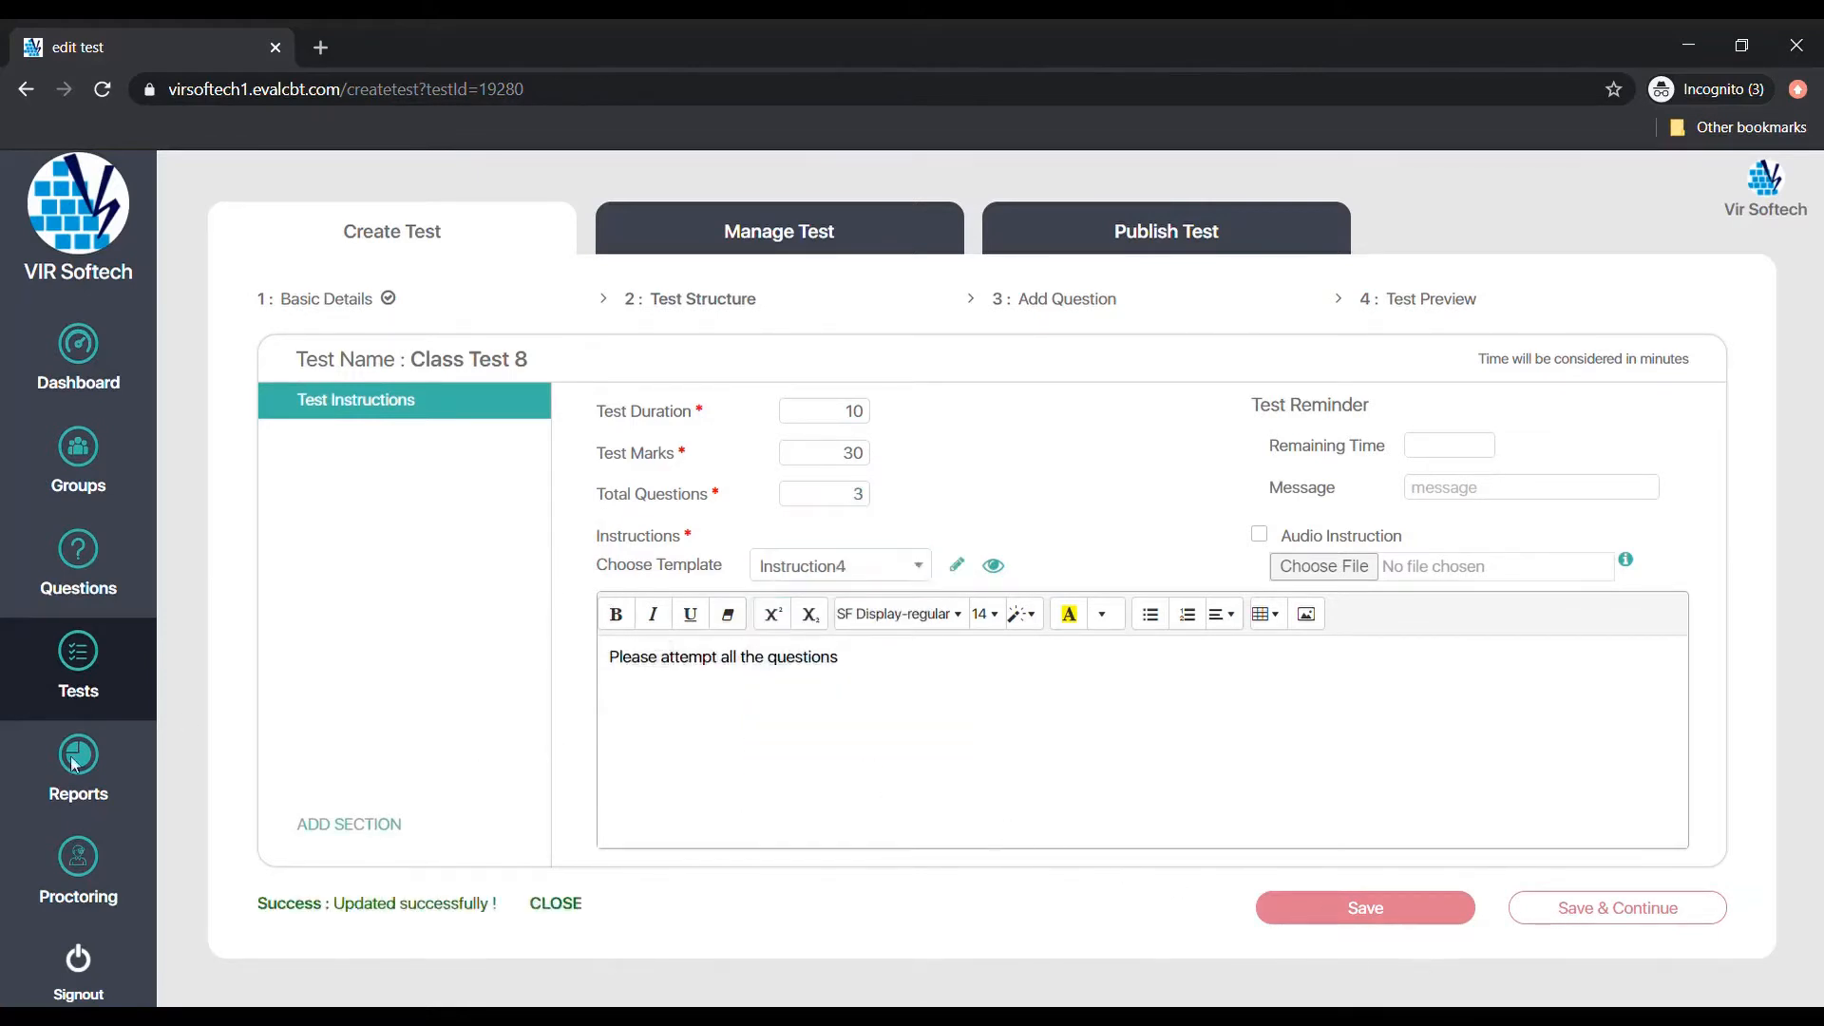
Add a section named "Section A" to the test structure.
click(327, 823)
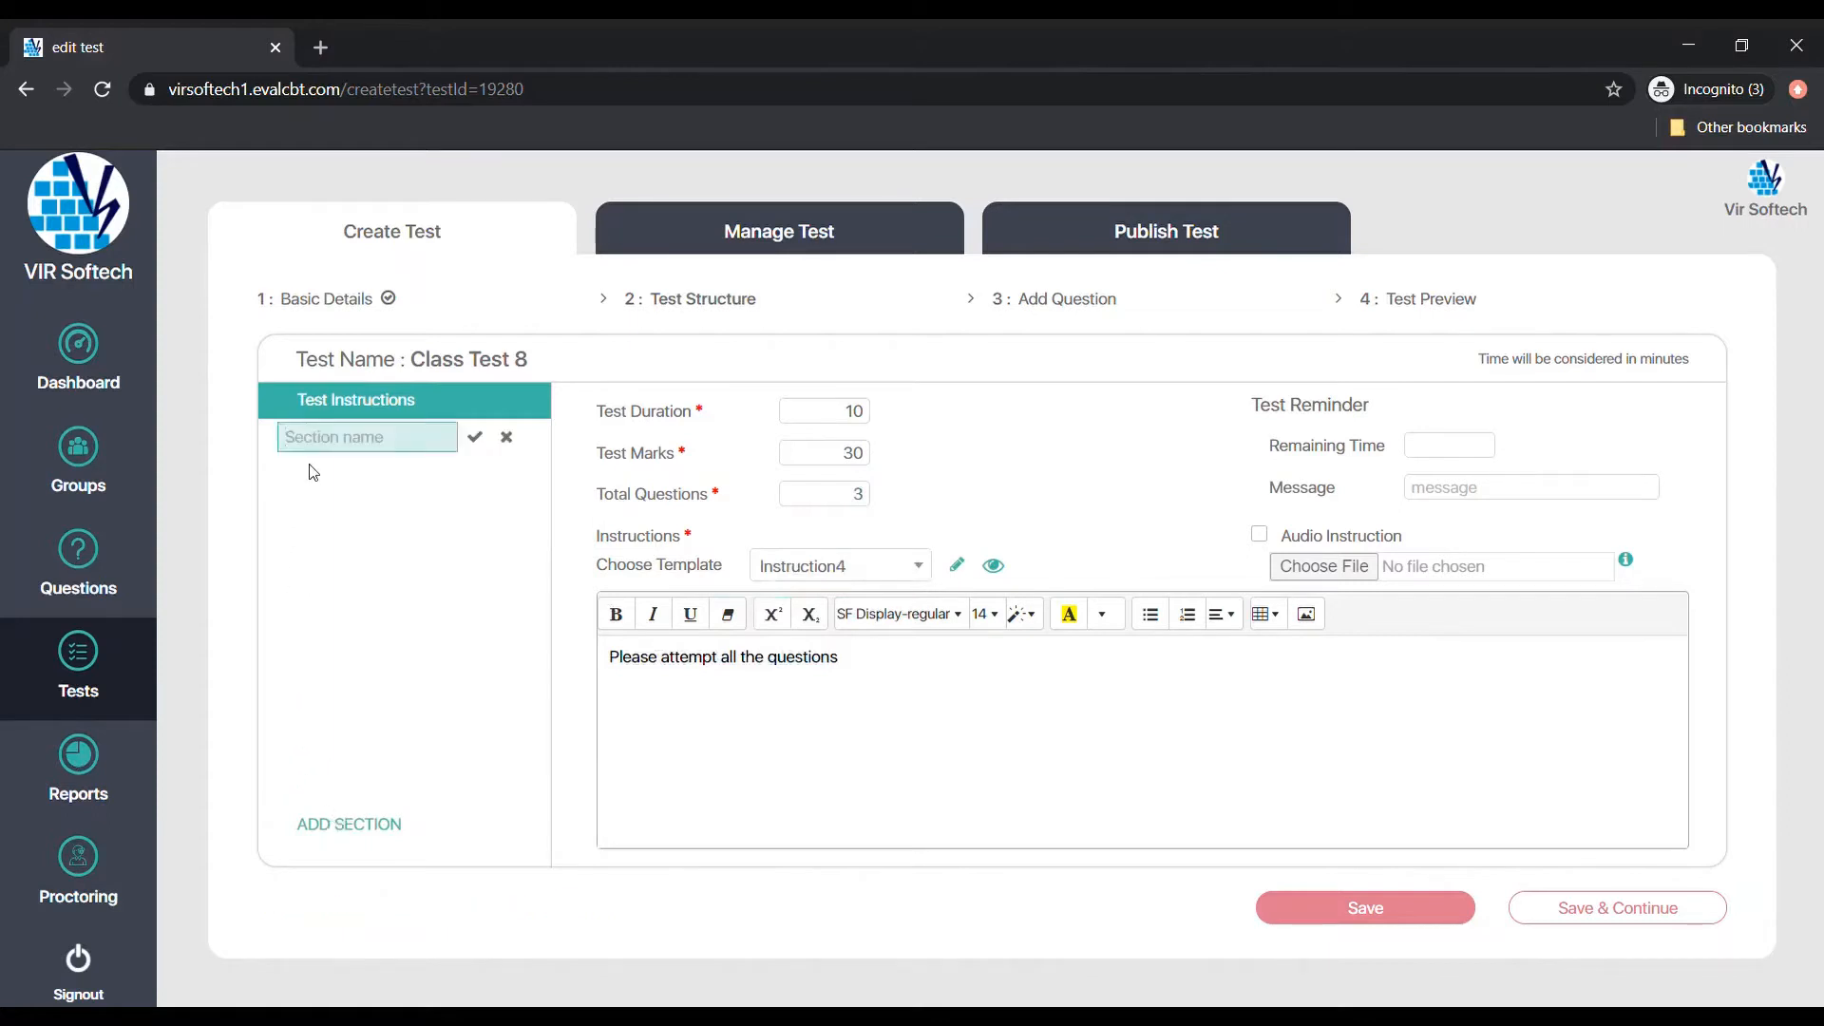
text(Section A)
click(475, 439)
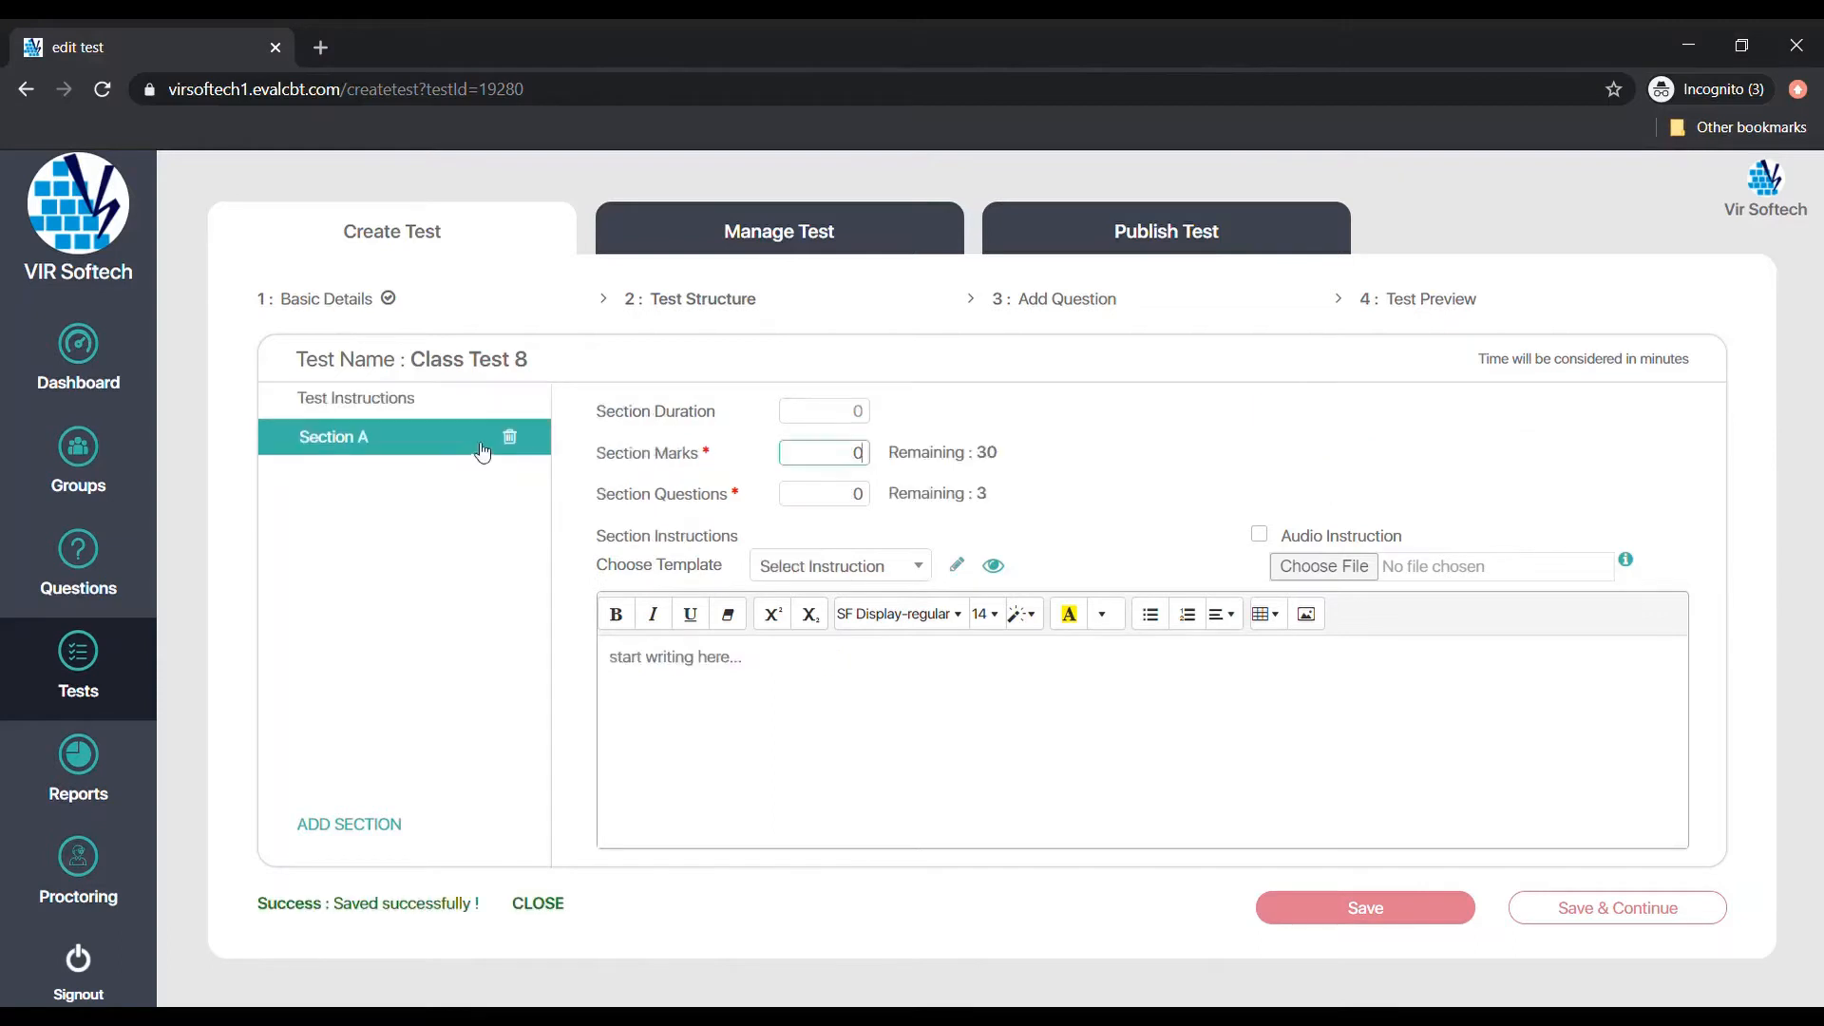
Give Section A 30 marks and 3 questions, apply the Section Template instructions, and save and continue to adding questions.
click(842, 455)
text(3)
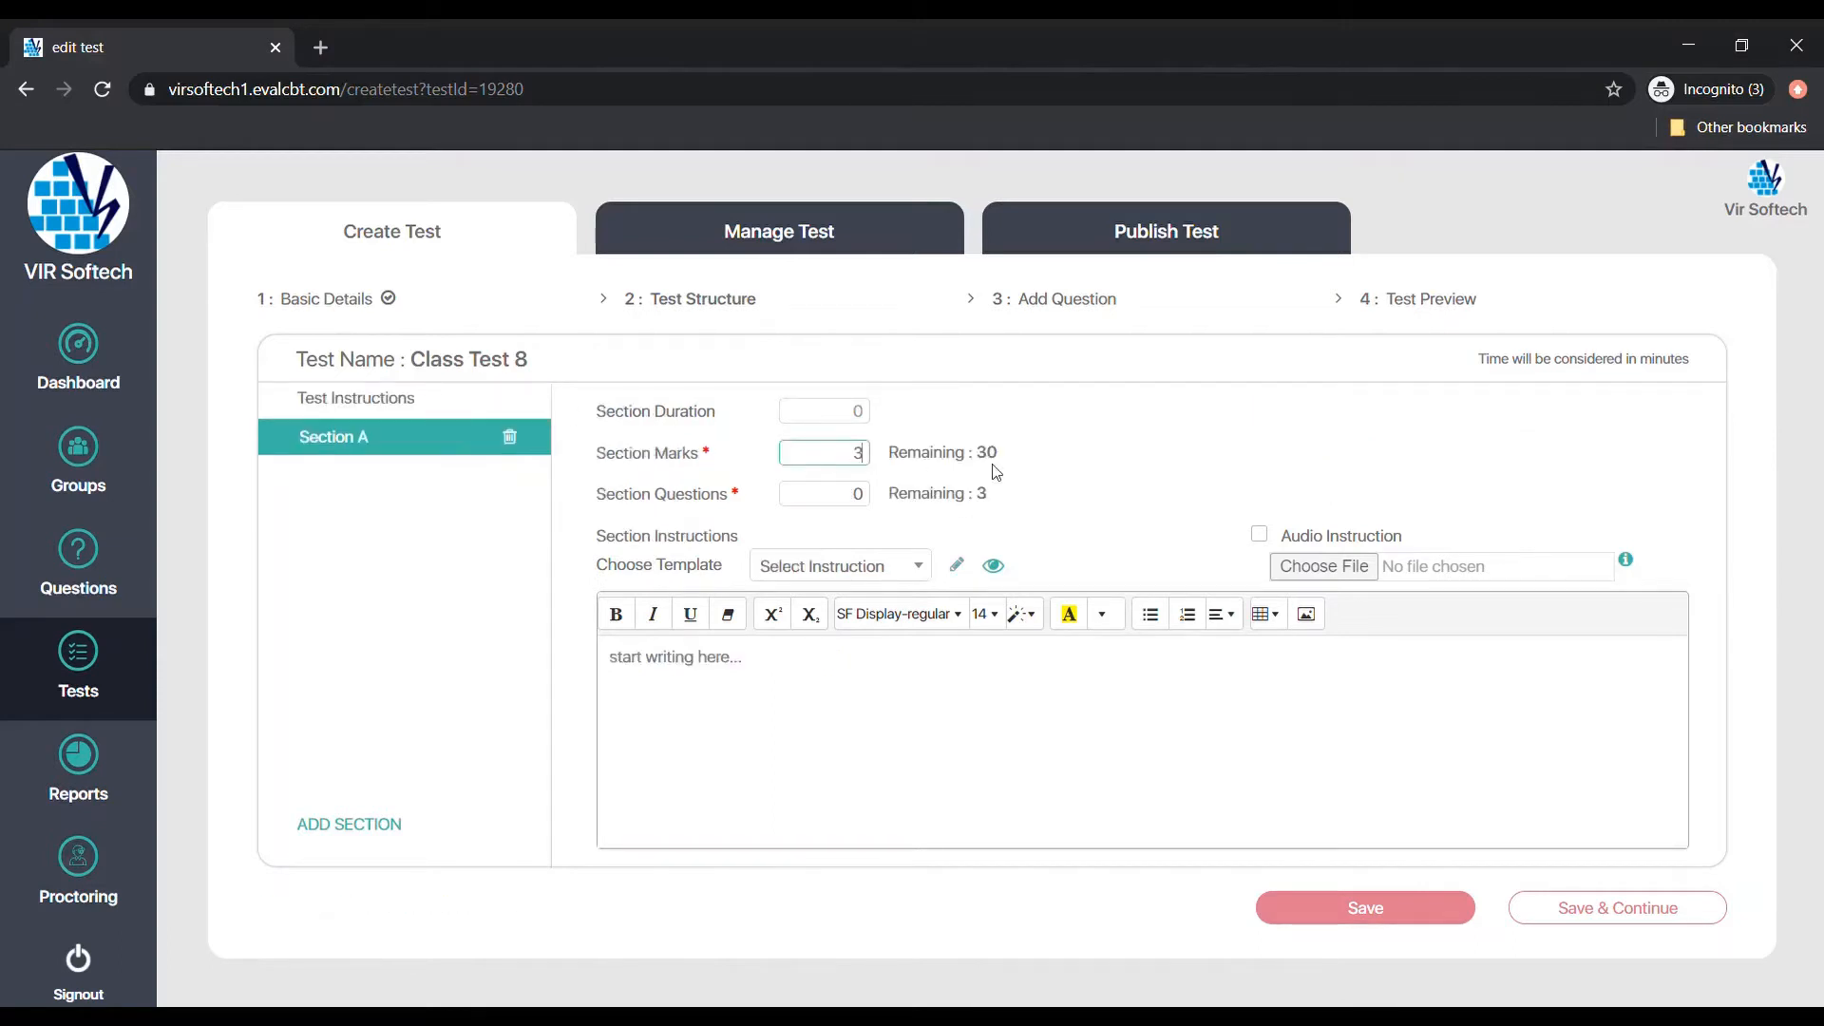
text(0)
click(855, 493)
text(3)
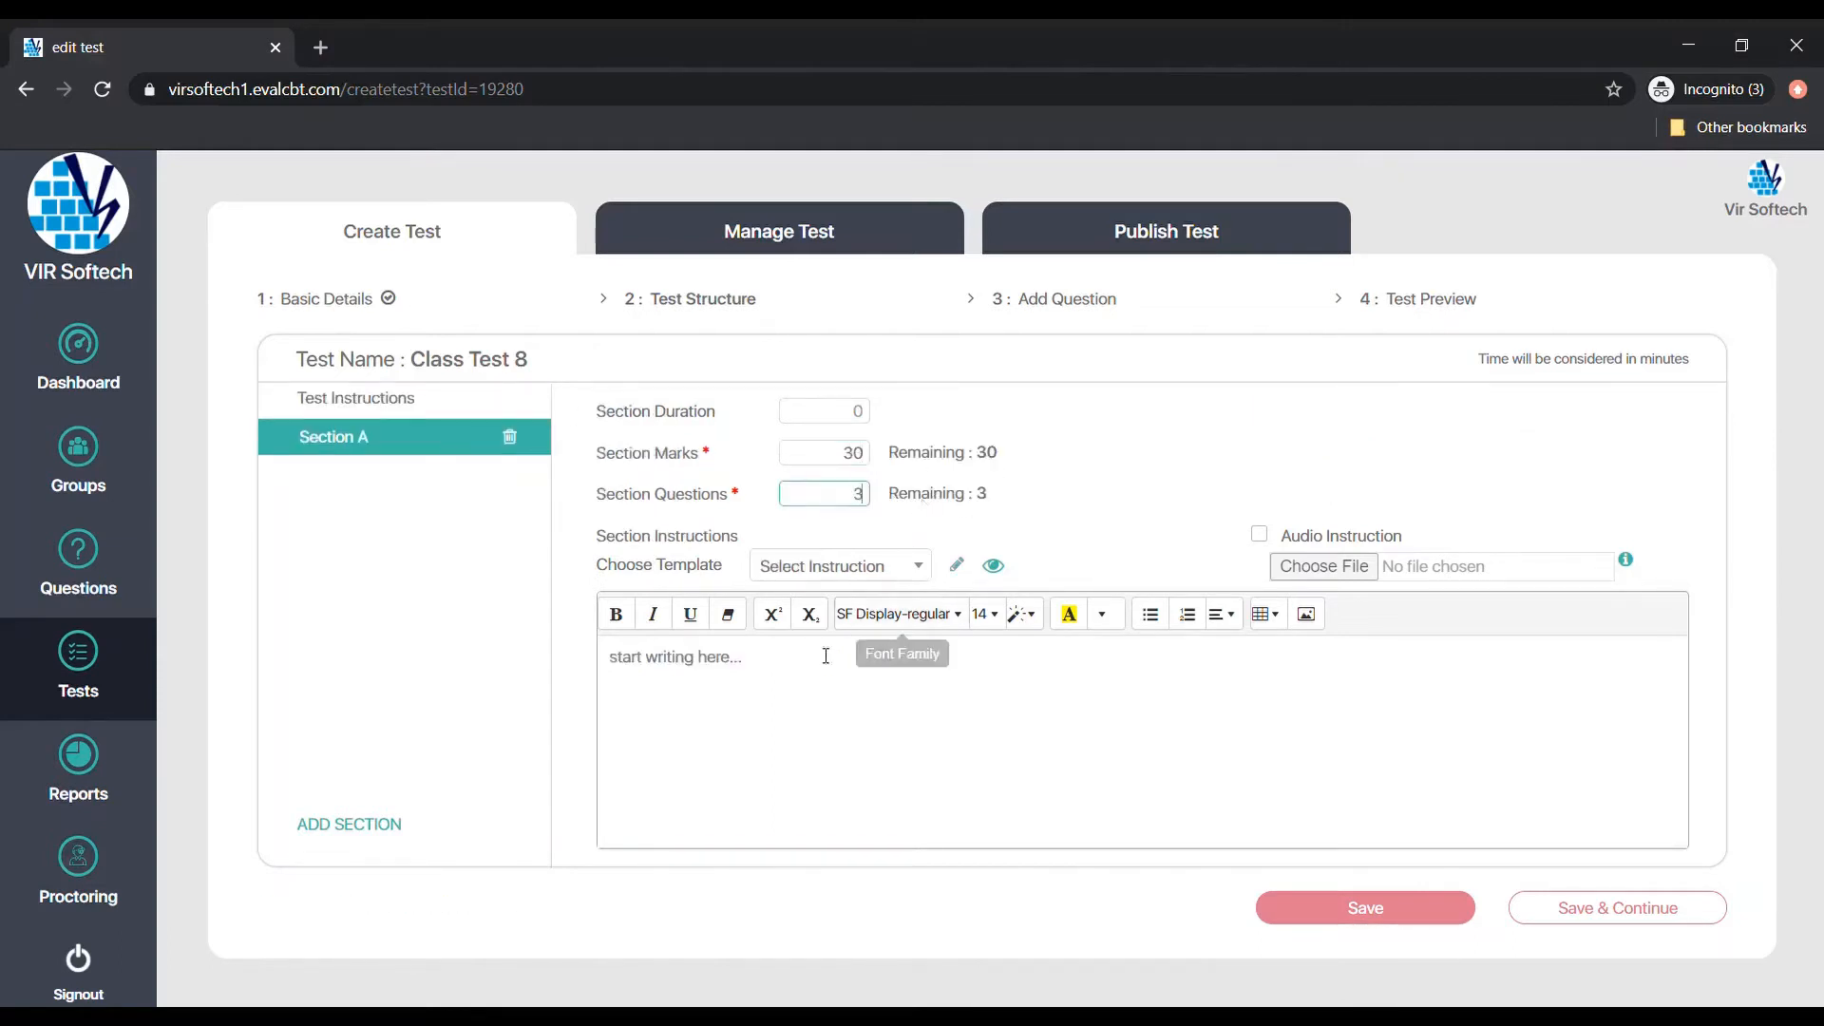
click(778, 582)
click(819, 745)
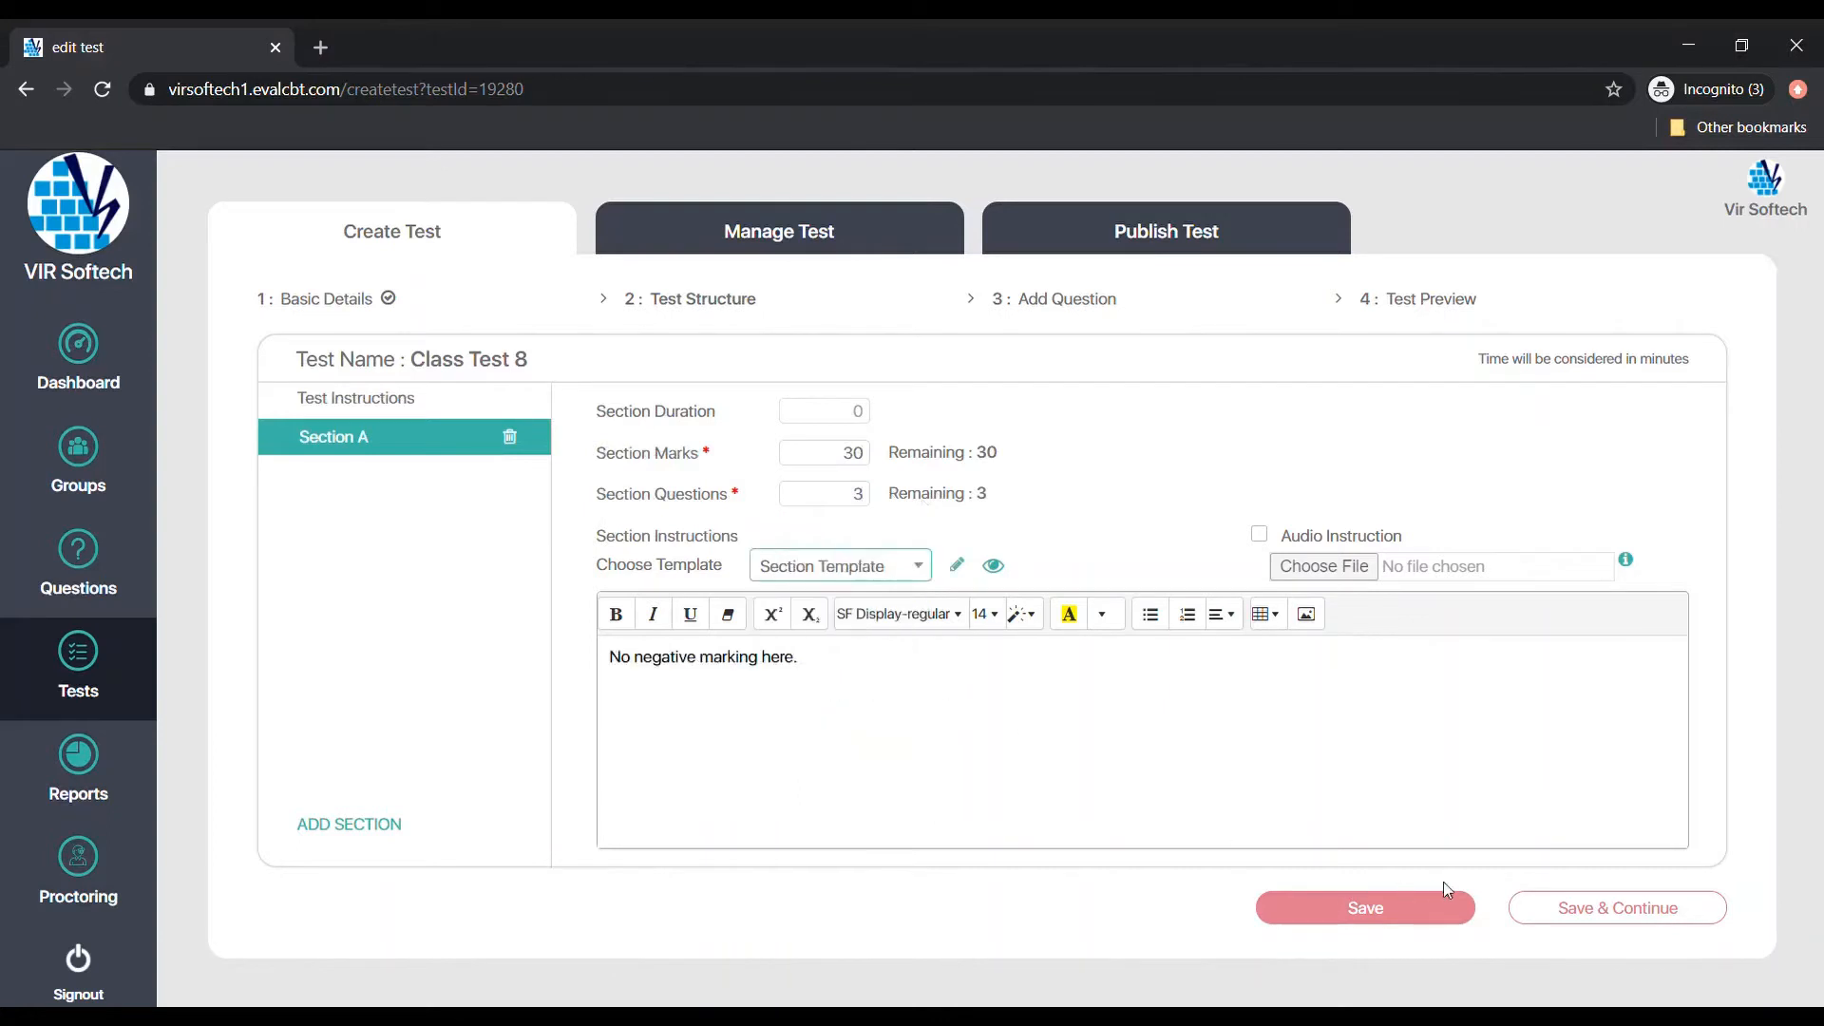
click(1605, 907)
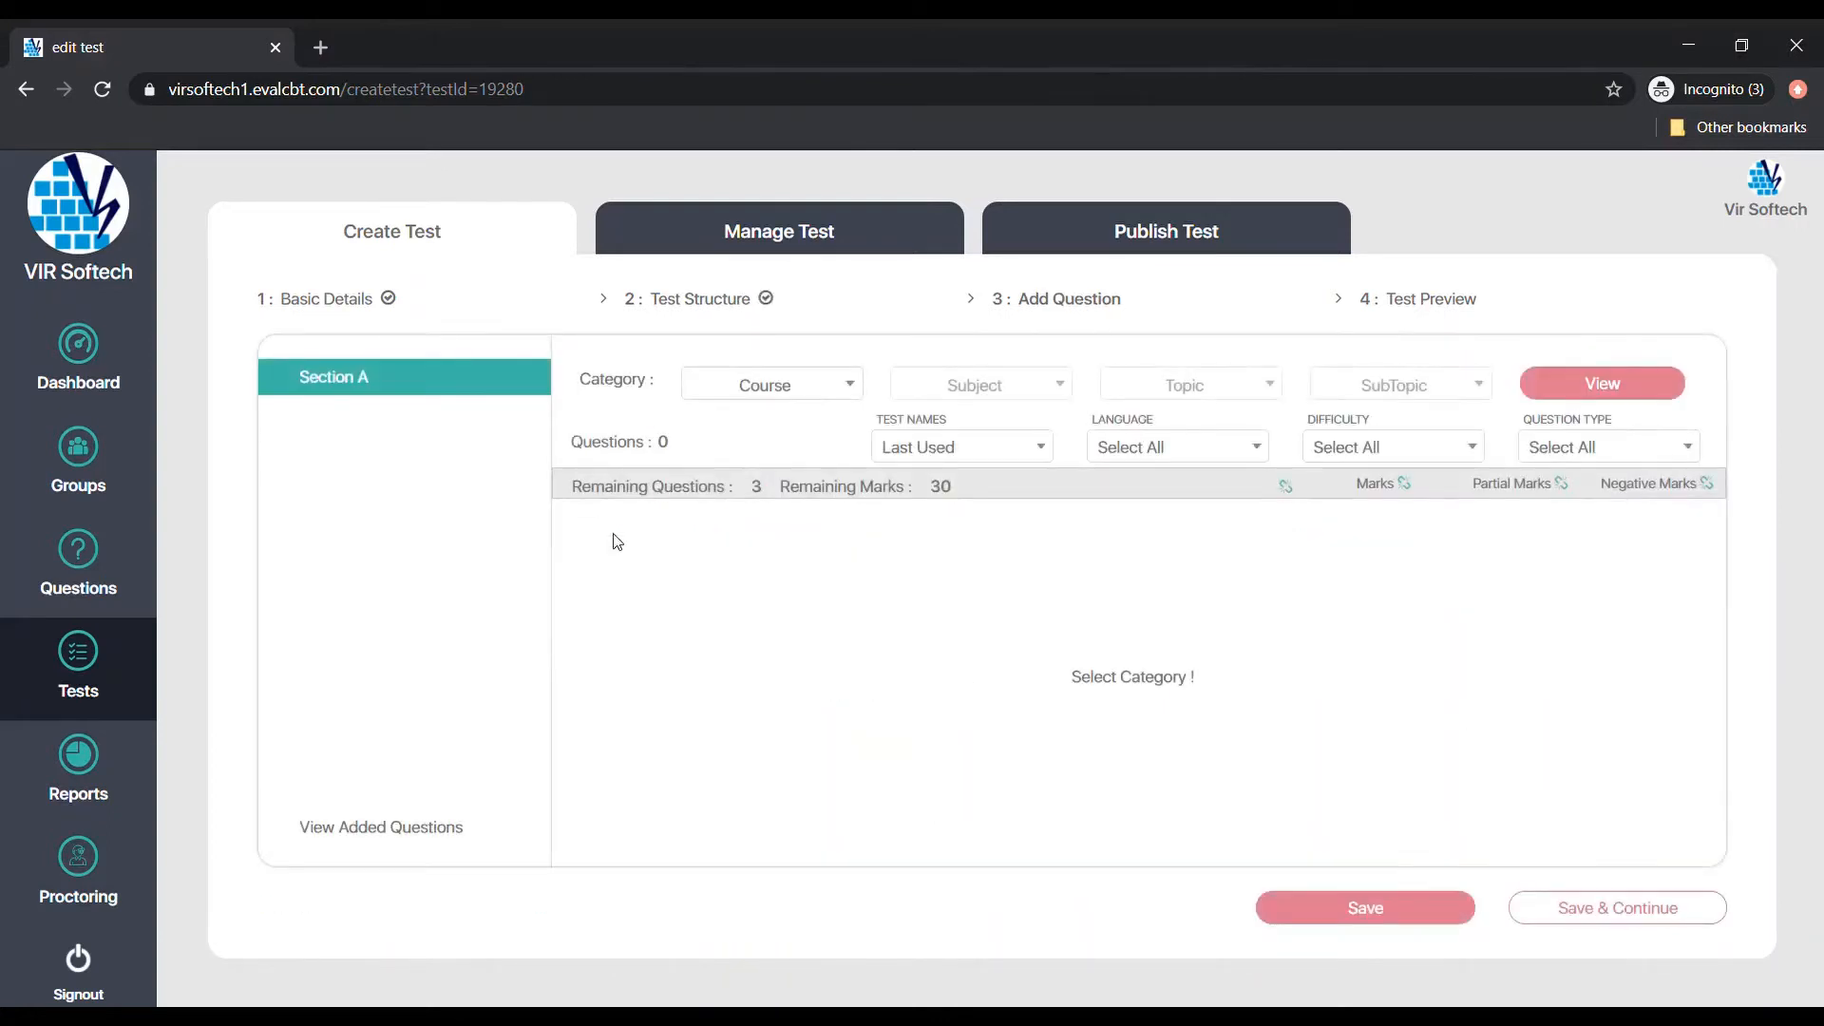
List the 10 TH QUESTION course's questions, add the box-weight, membership line graph and bulb circuit questions to Section A, and save and continue.
click(775, 385)
click(788, 475)
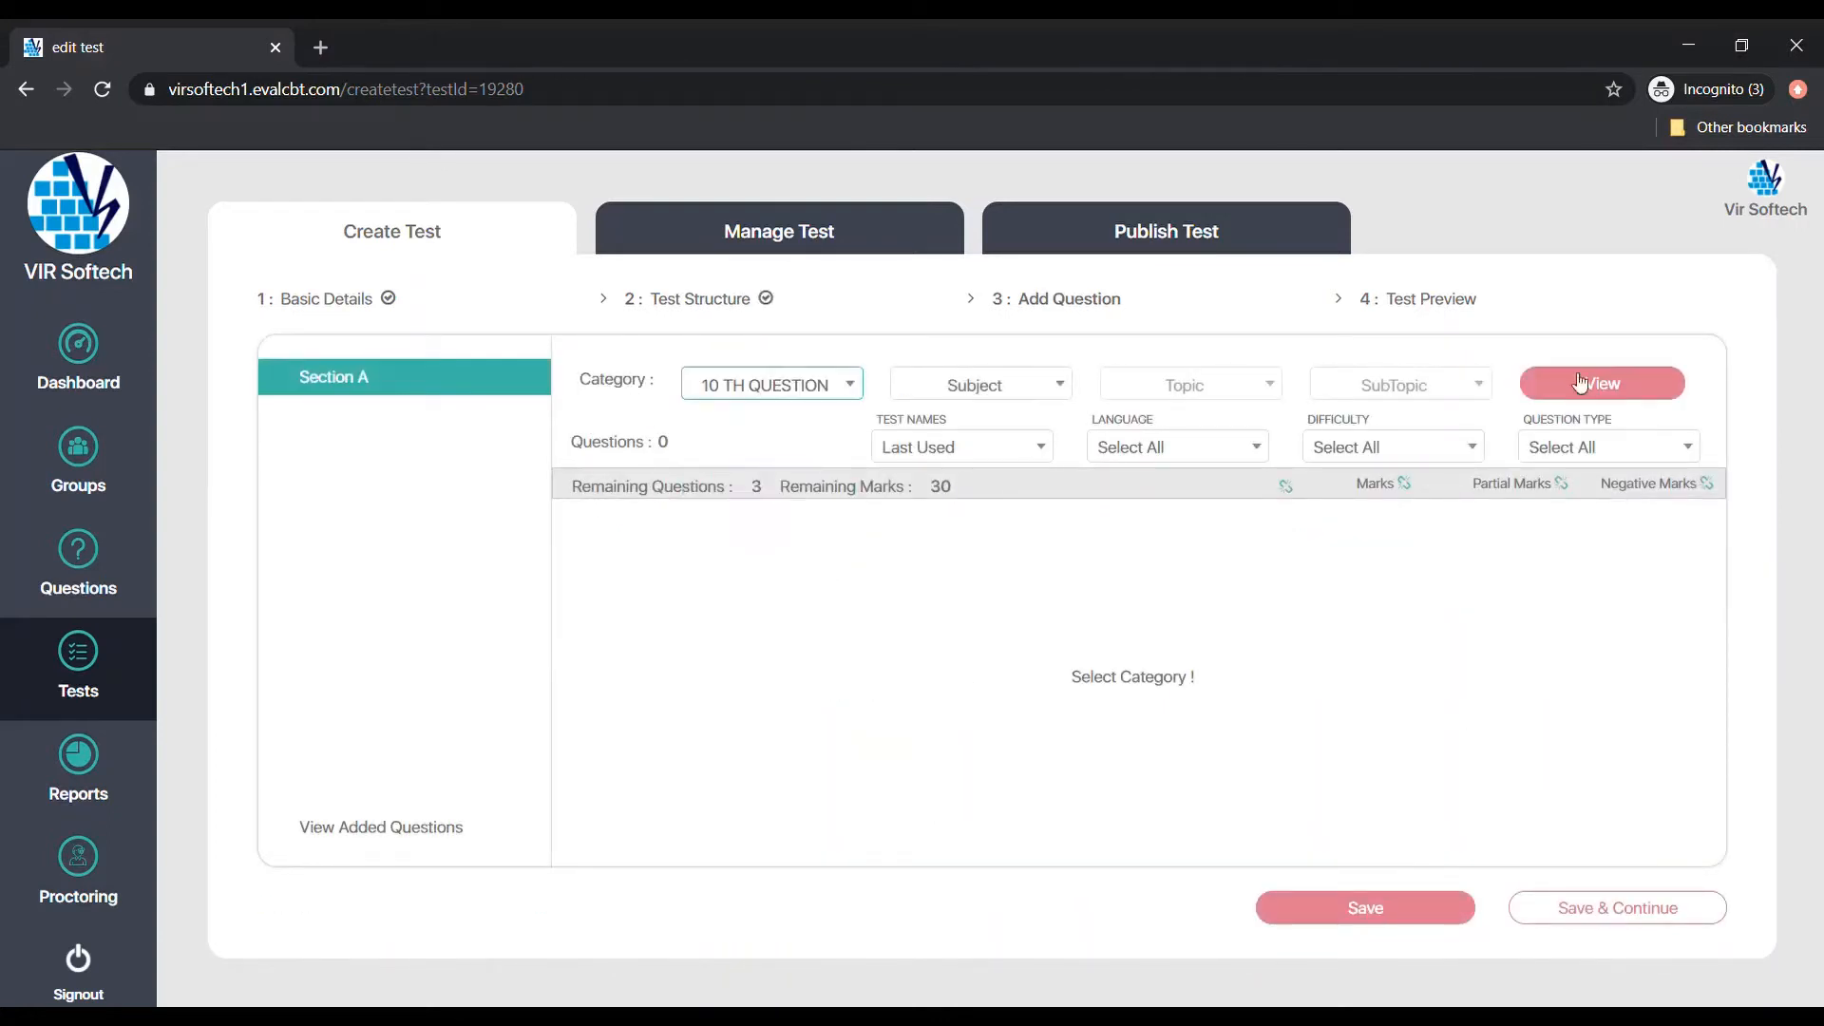
click(1645, 392)
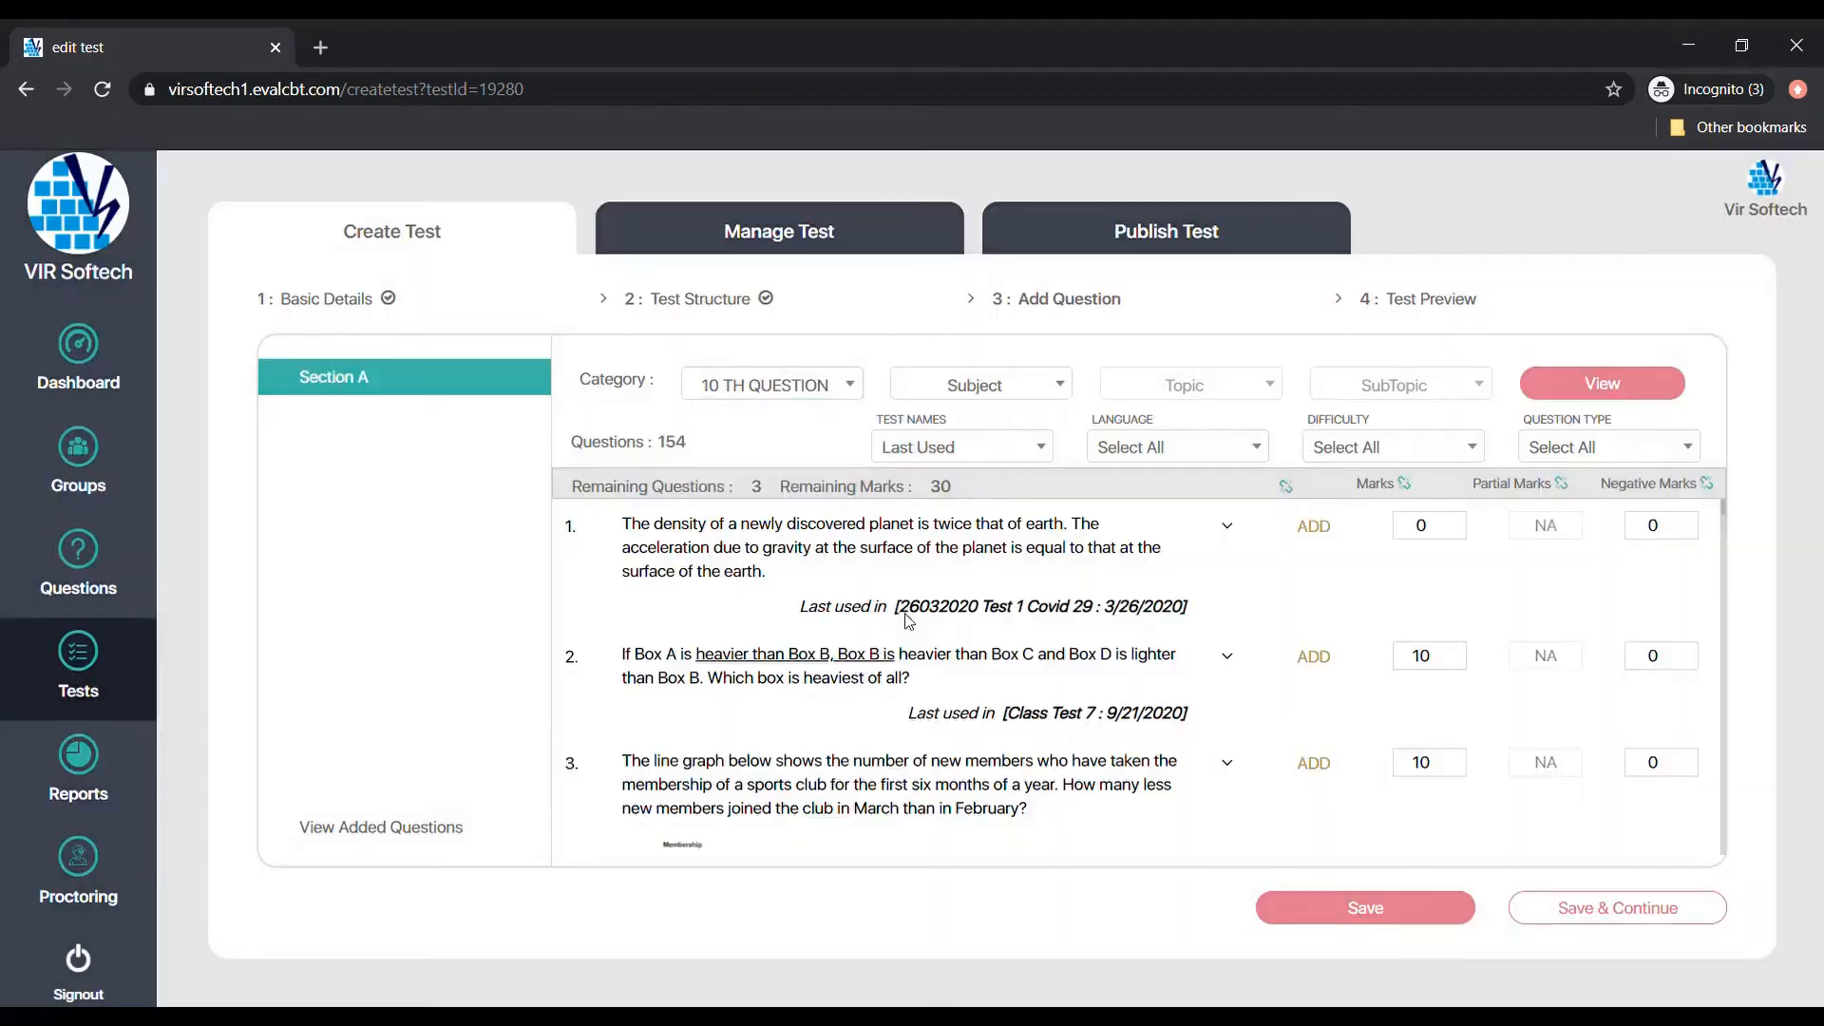
click(1314, 658)
scroll(1298, 725, down, 3)
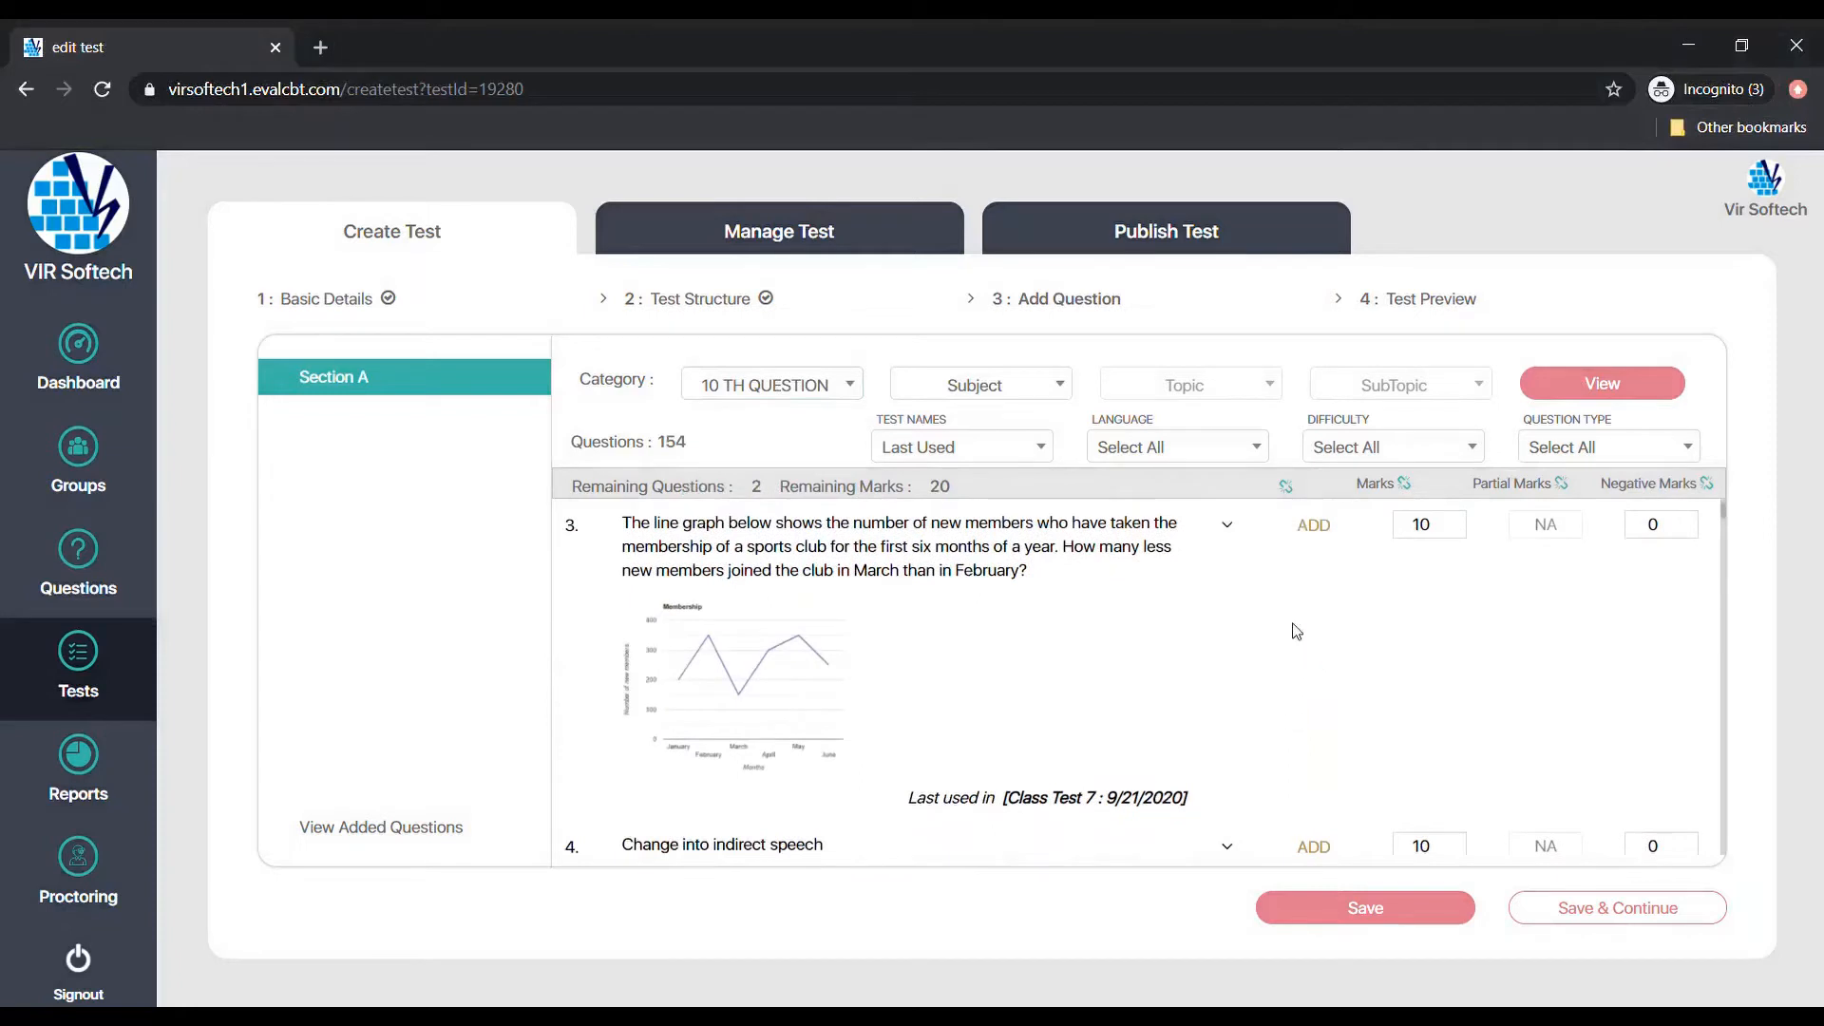
click(1314, 525)
scroll(1303, 669, down, 3)
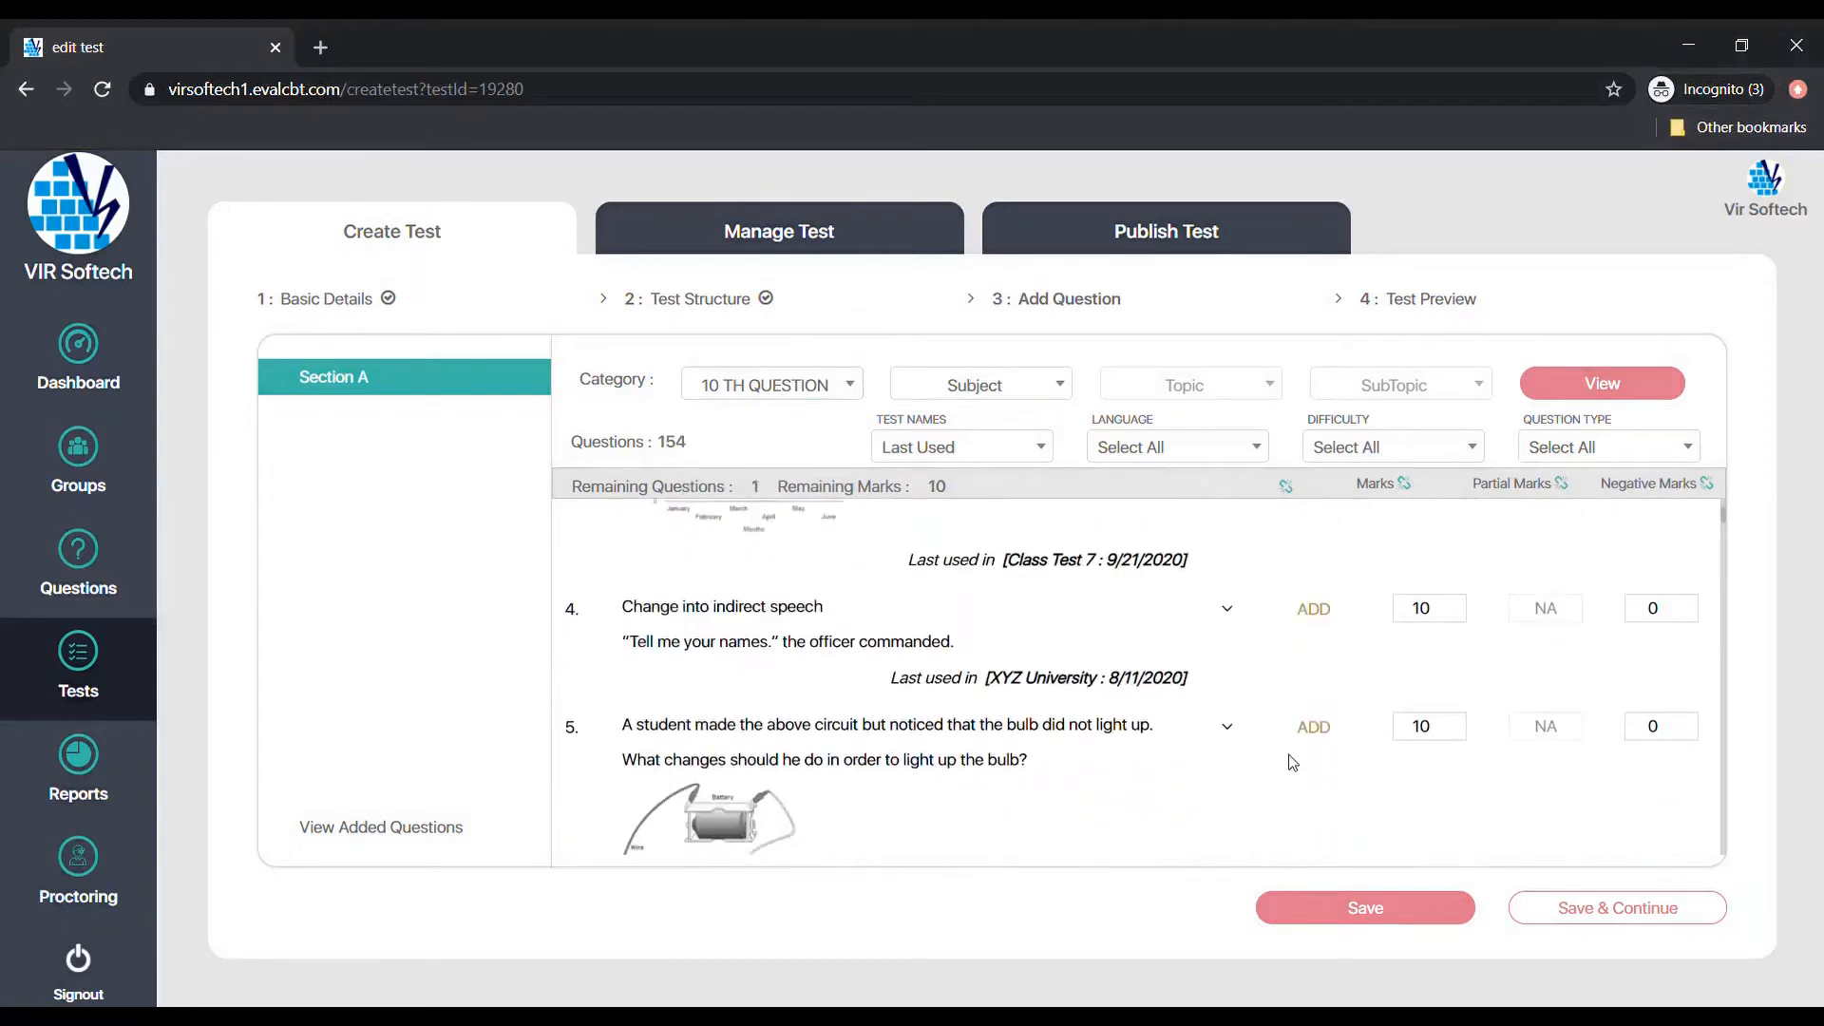
click(1314, 727)
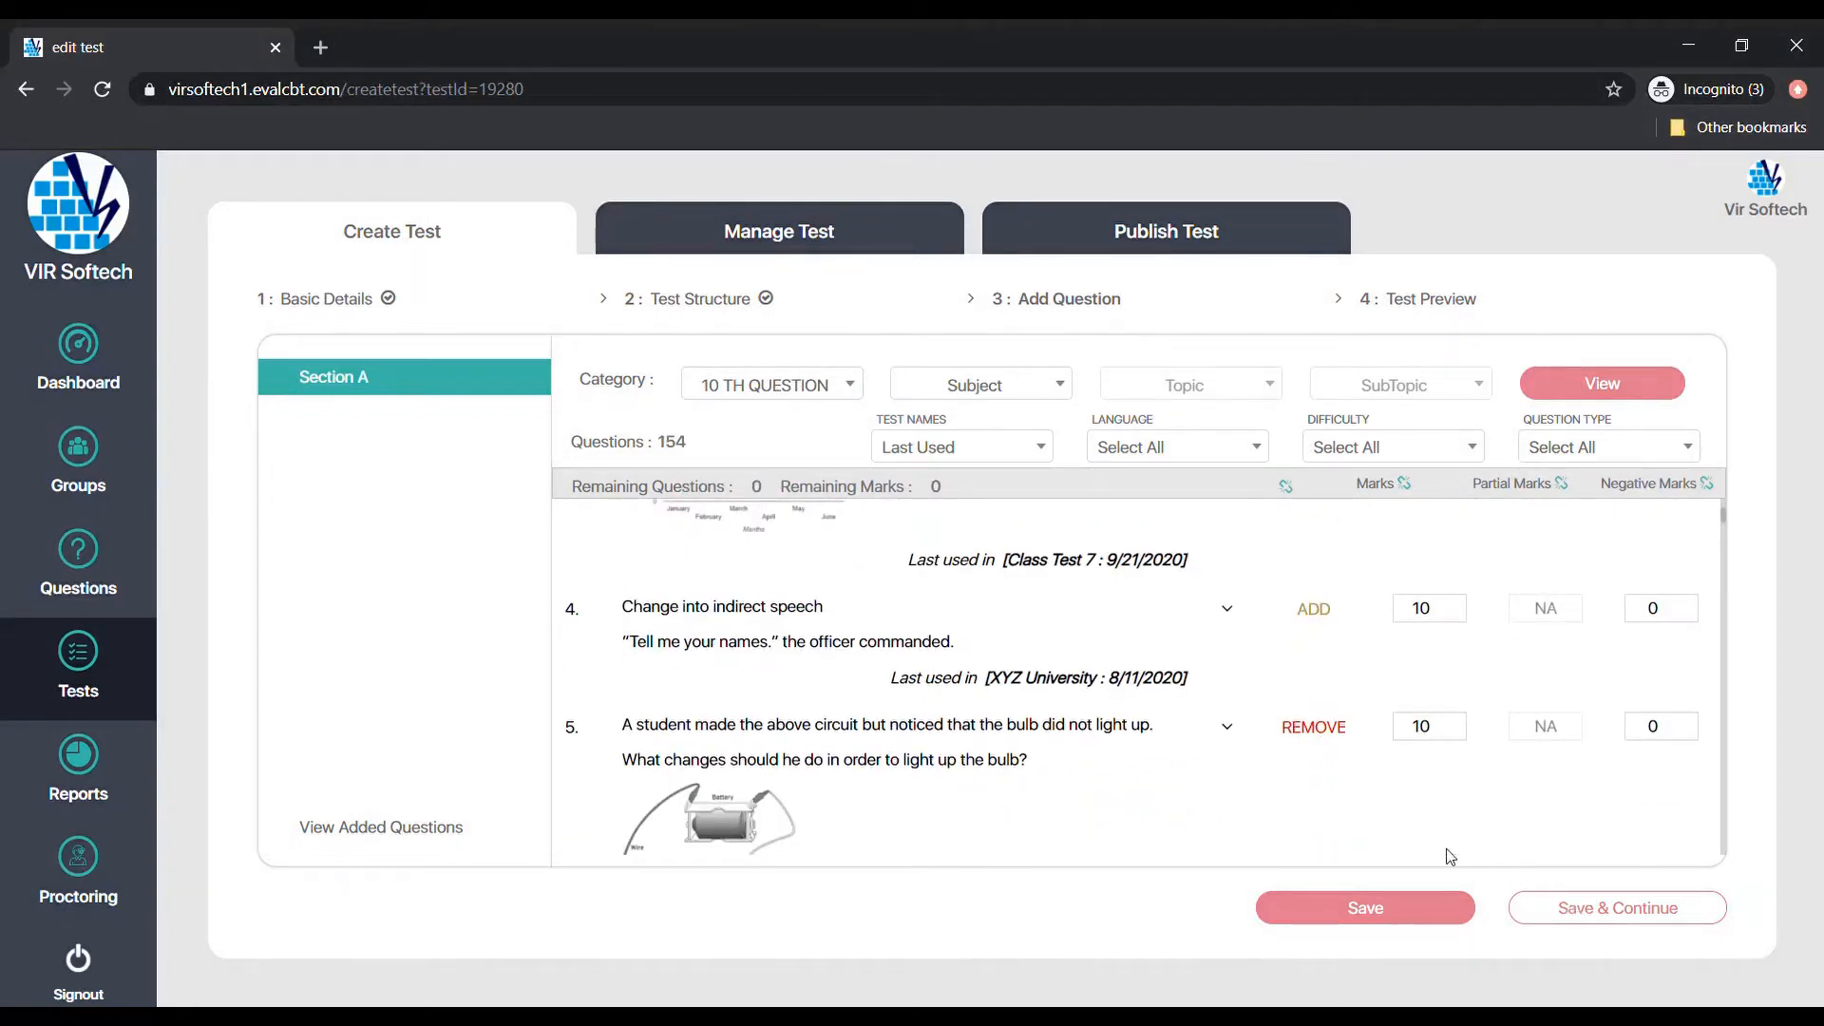
click(1601, 917)
Review the test preview down to the last question, then finish creating the test and confirm.
scroll(1356, 536, down, 10)
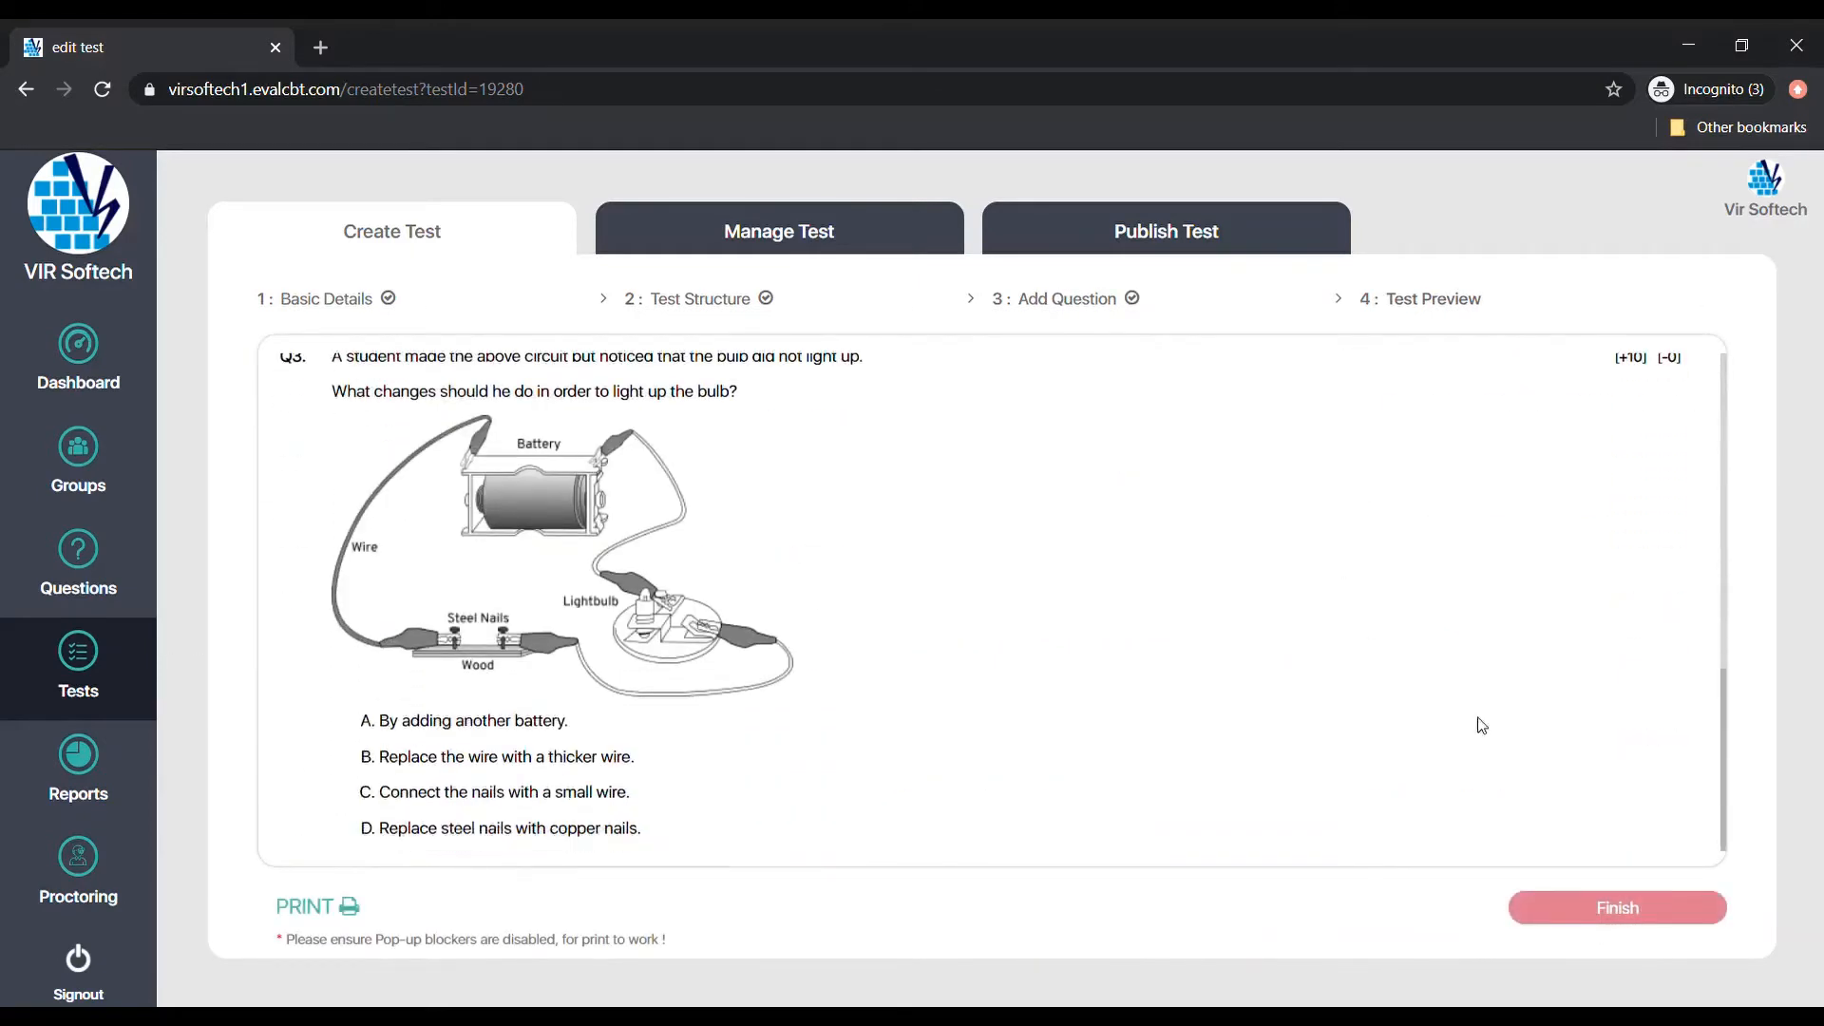
click(1611, 914)
click(1094, 648)
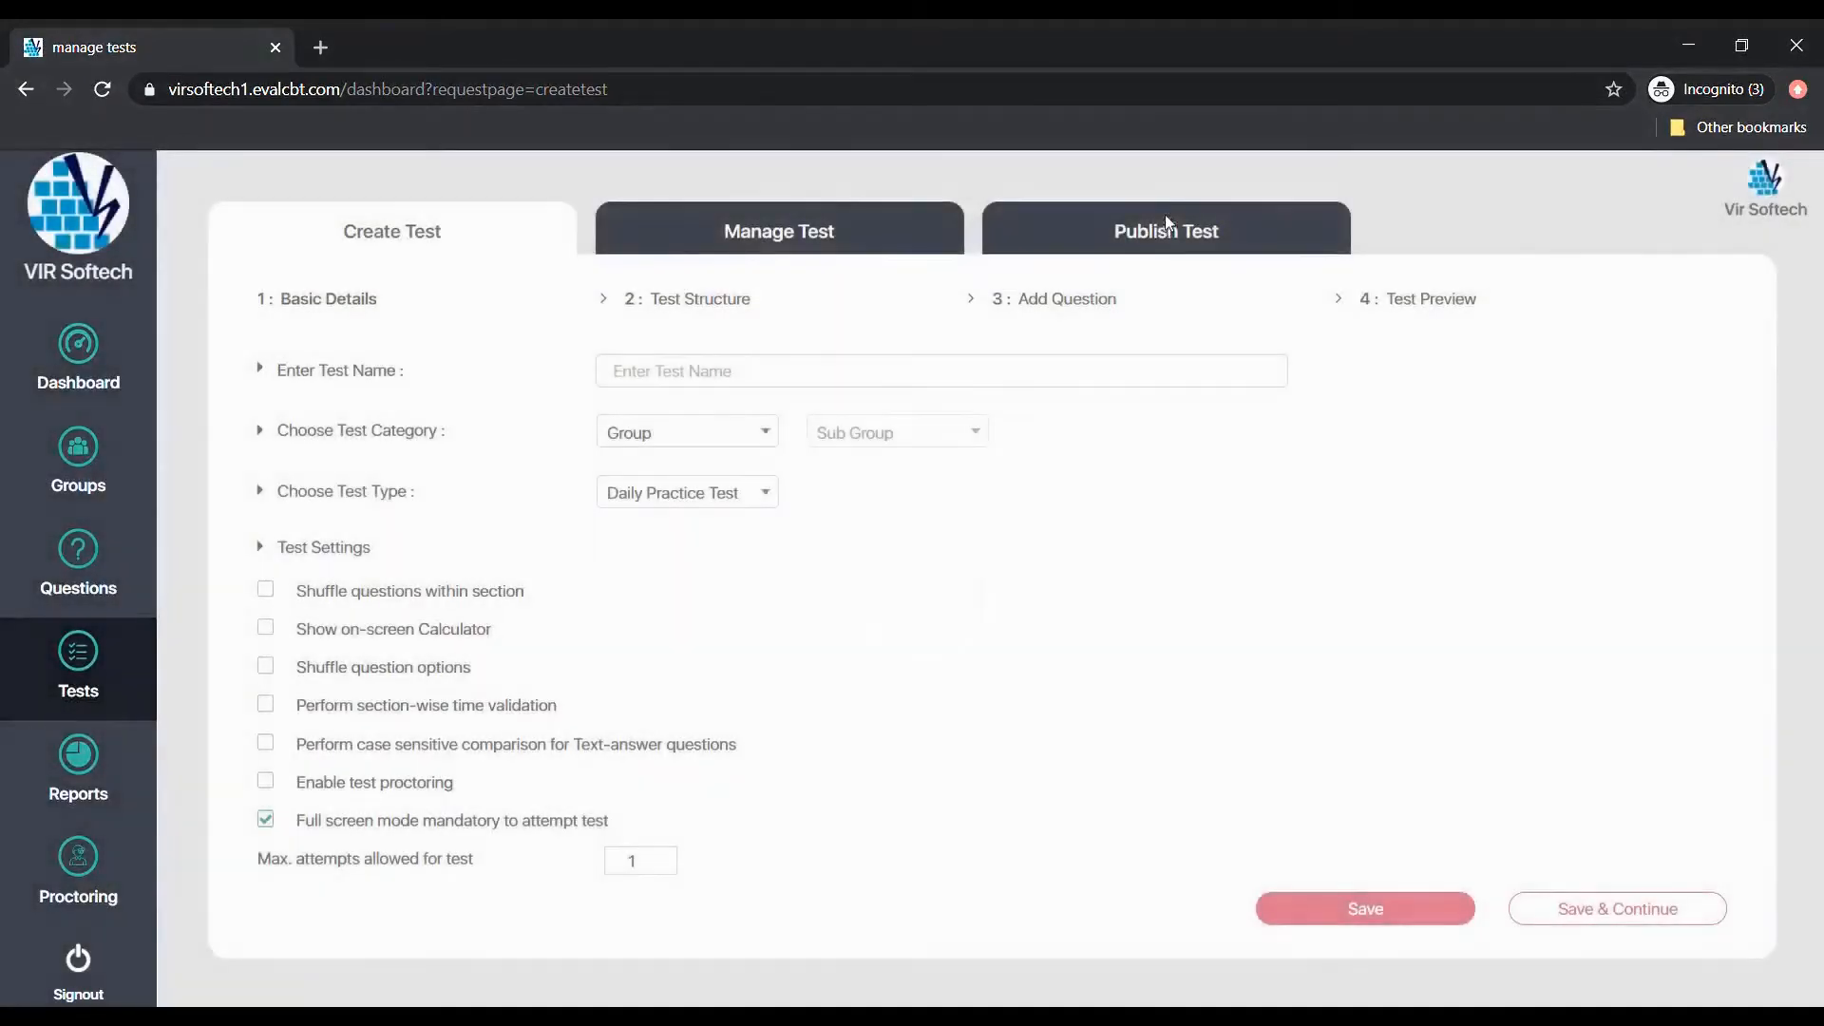
Select Class Test 8 for publishing, assign it to group 10, sub group A, and save and continue.
click(1162, 240)
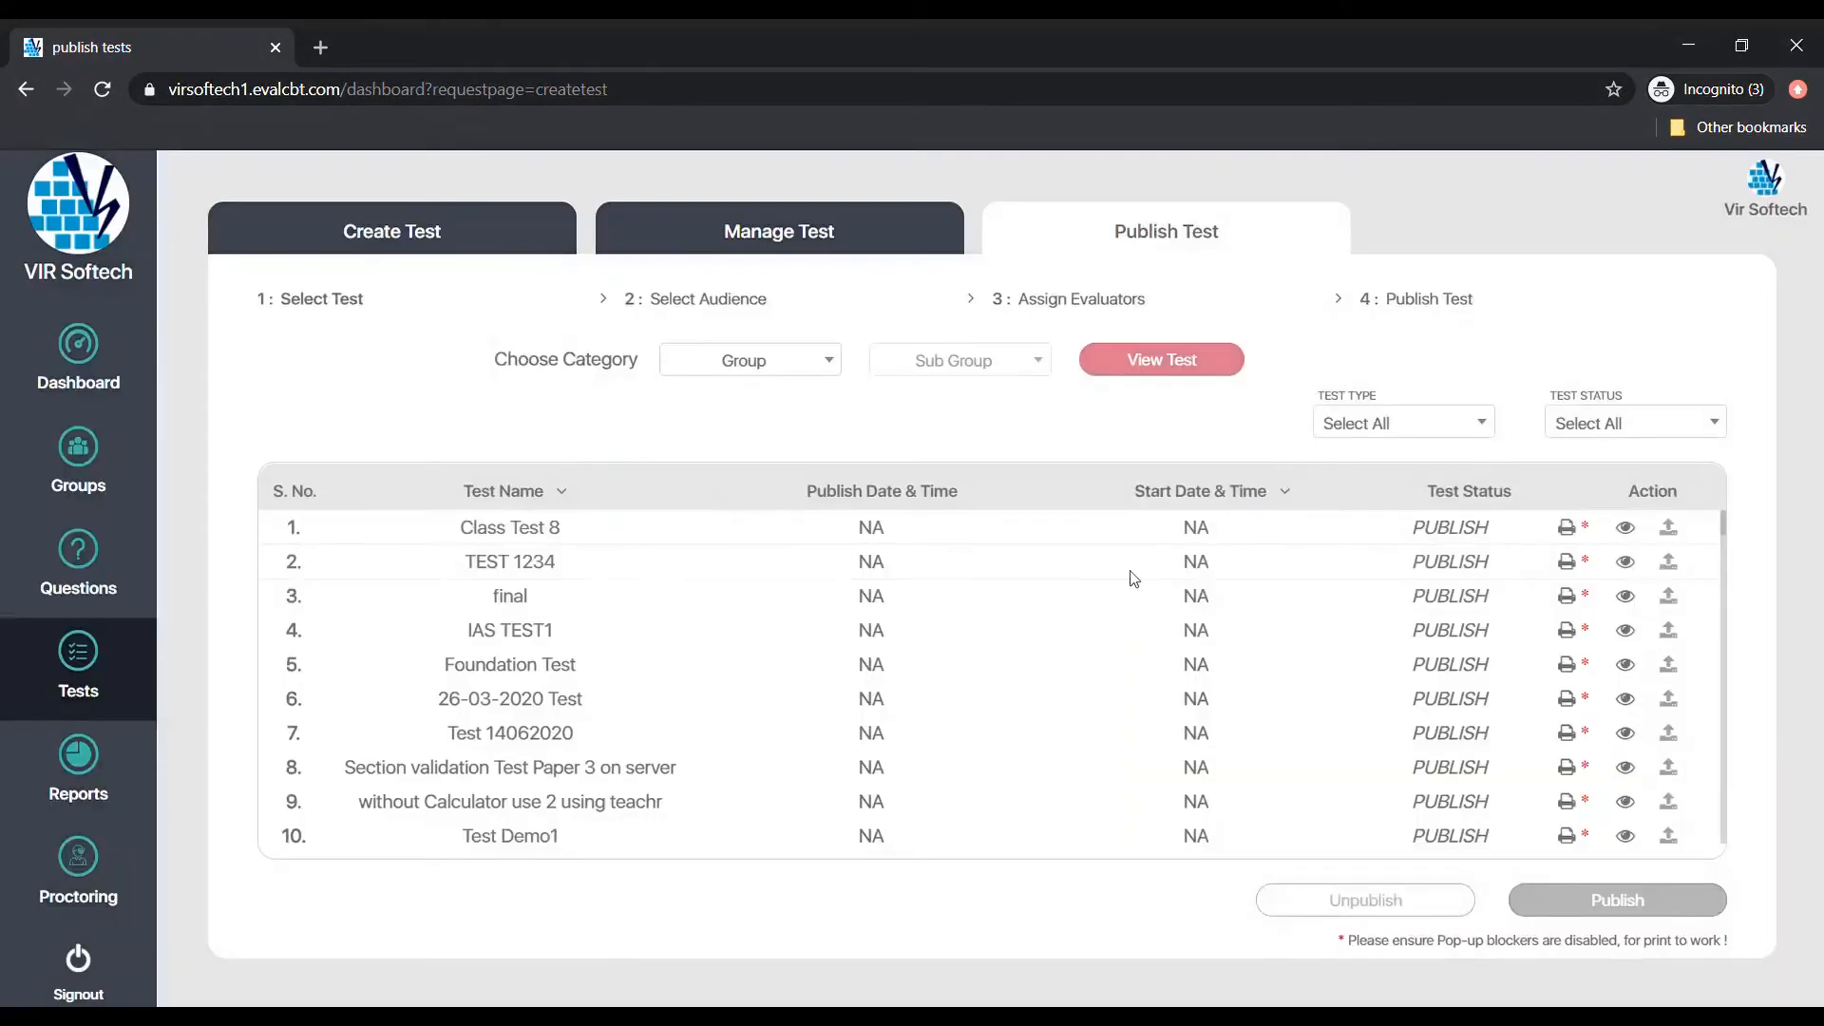
click(1413, 541)
click(1622, 914)
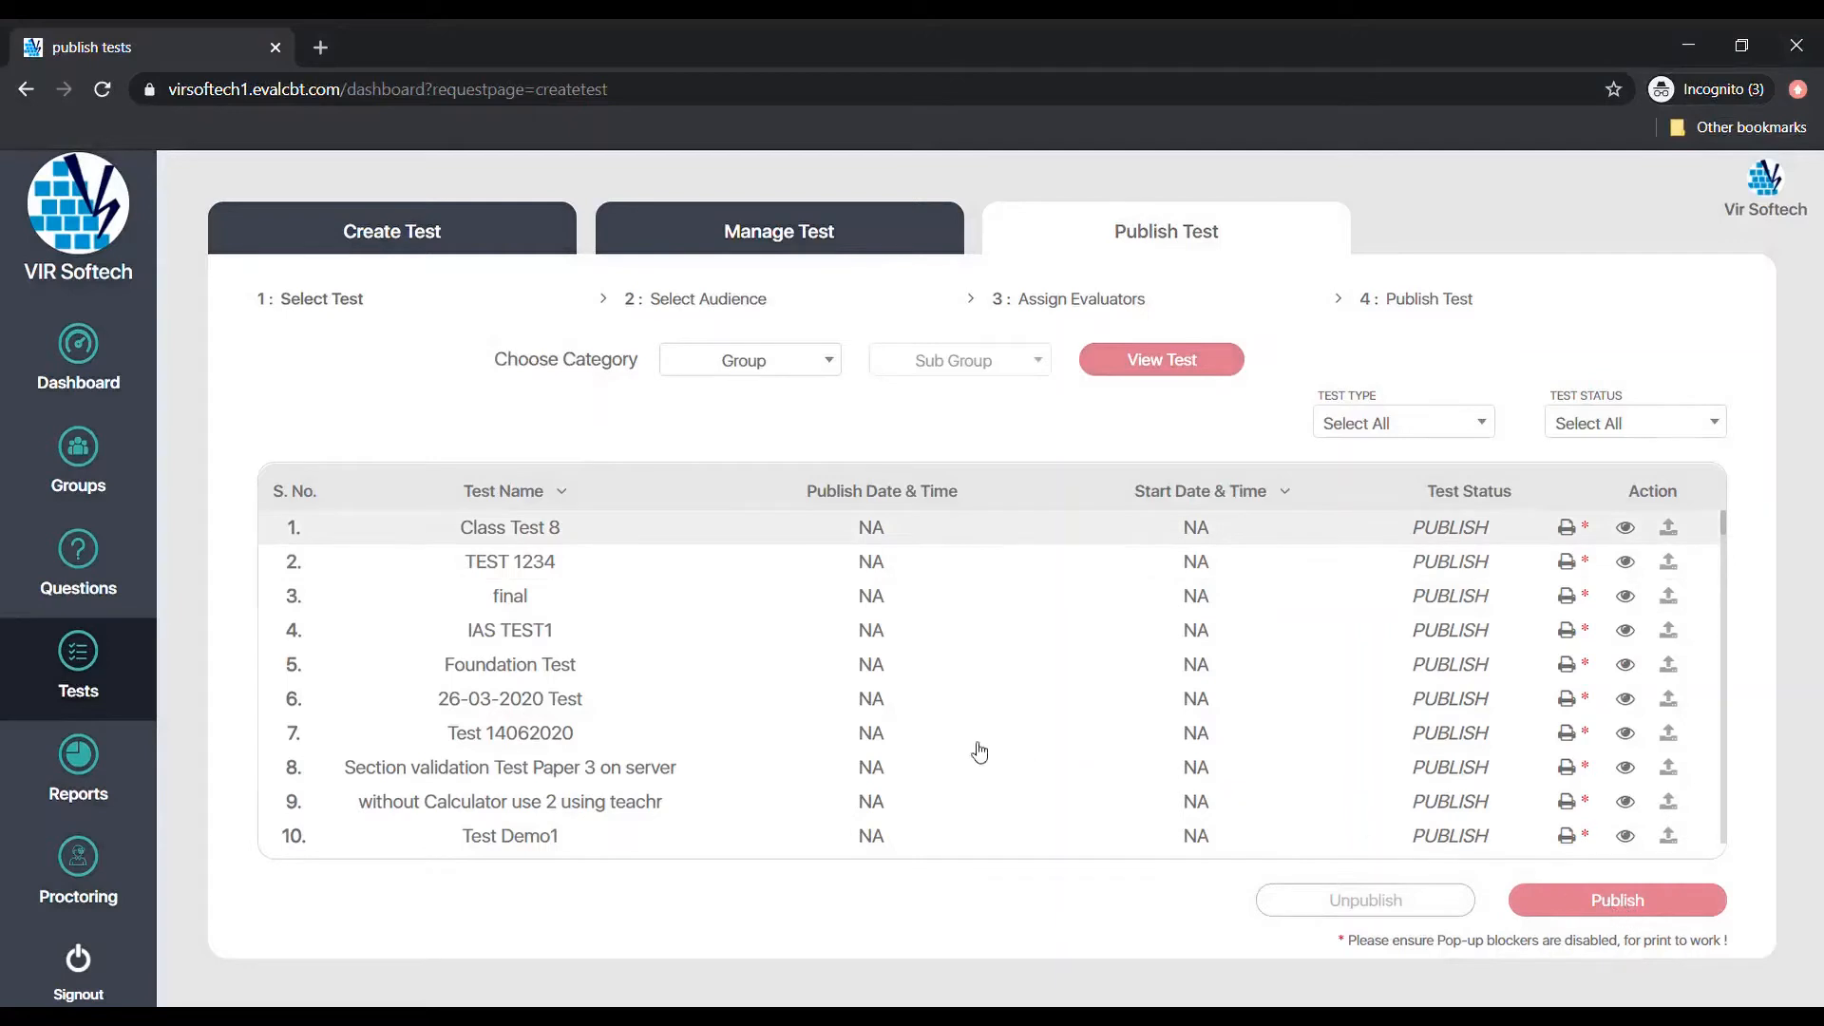
click(323, 475)
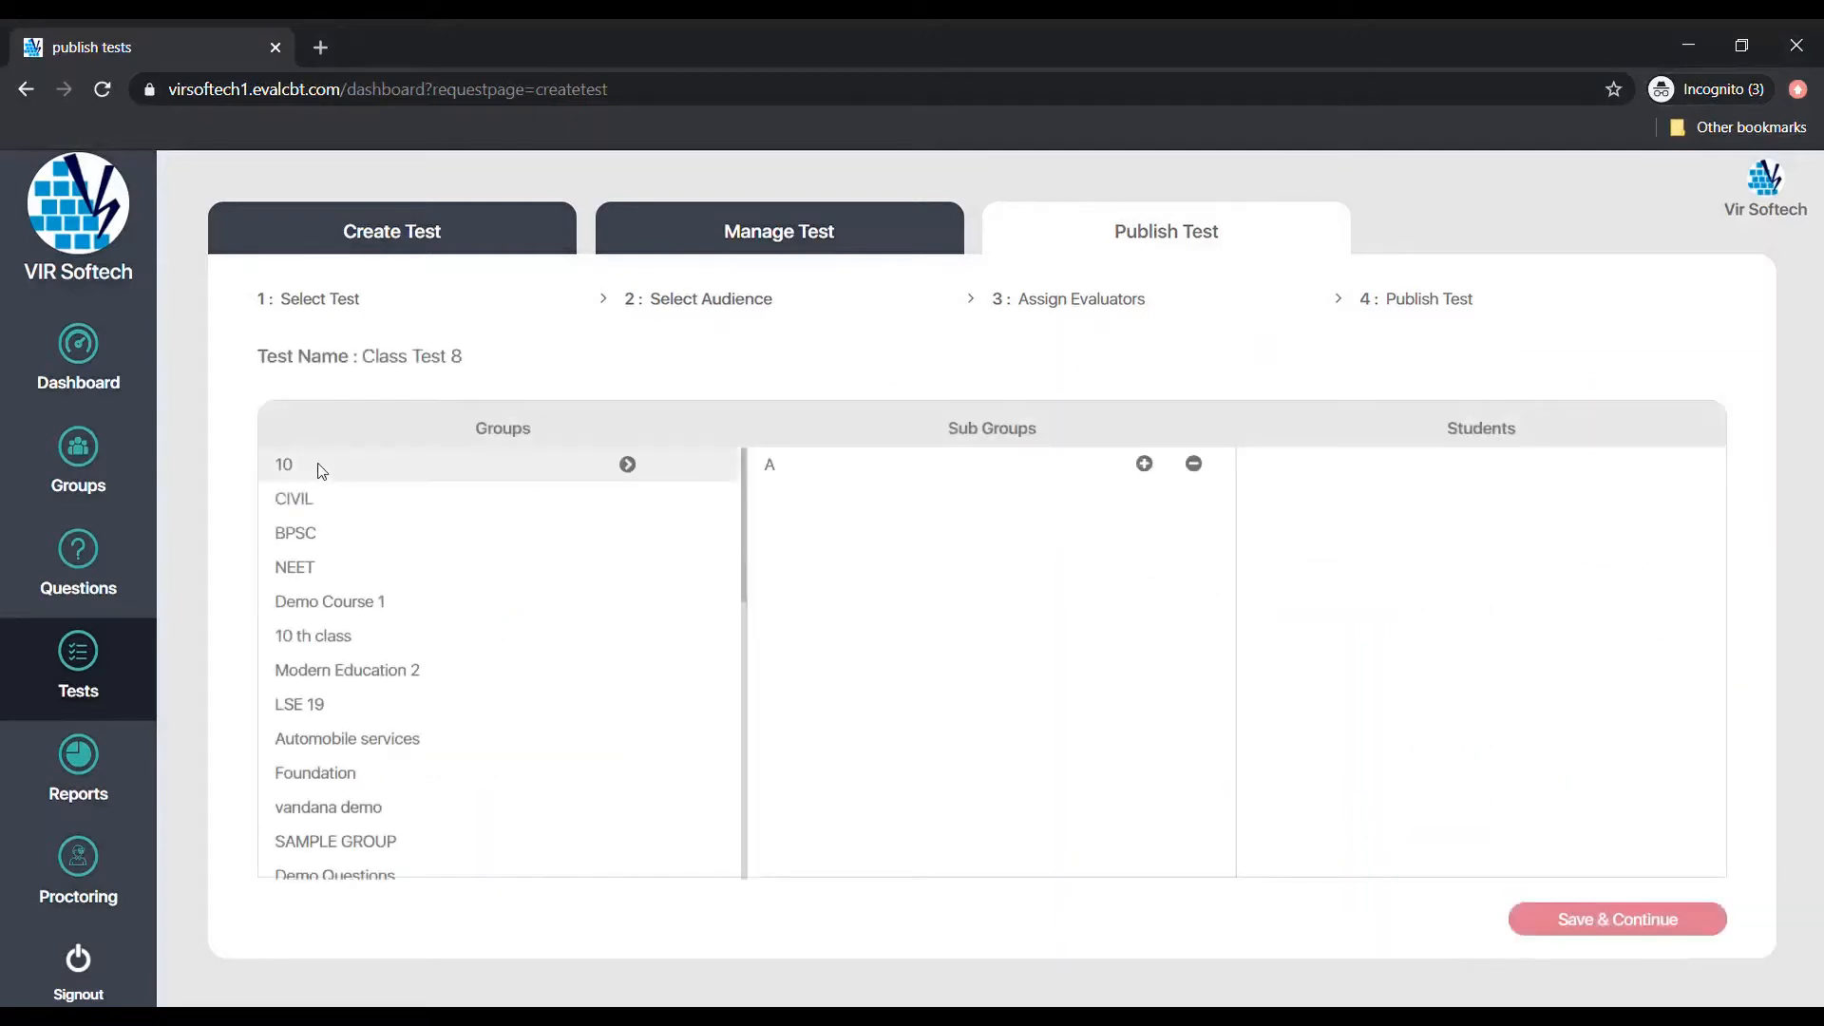
click(1162, 472)
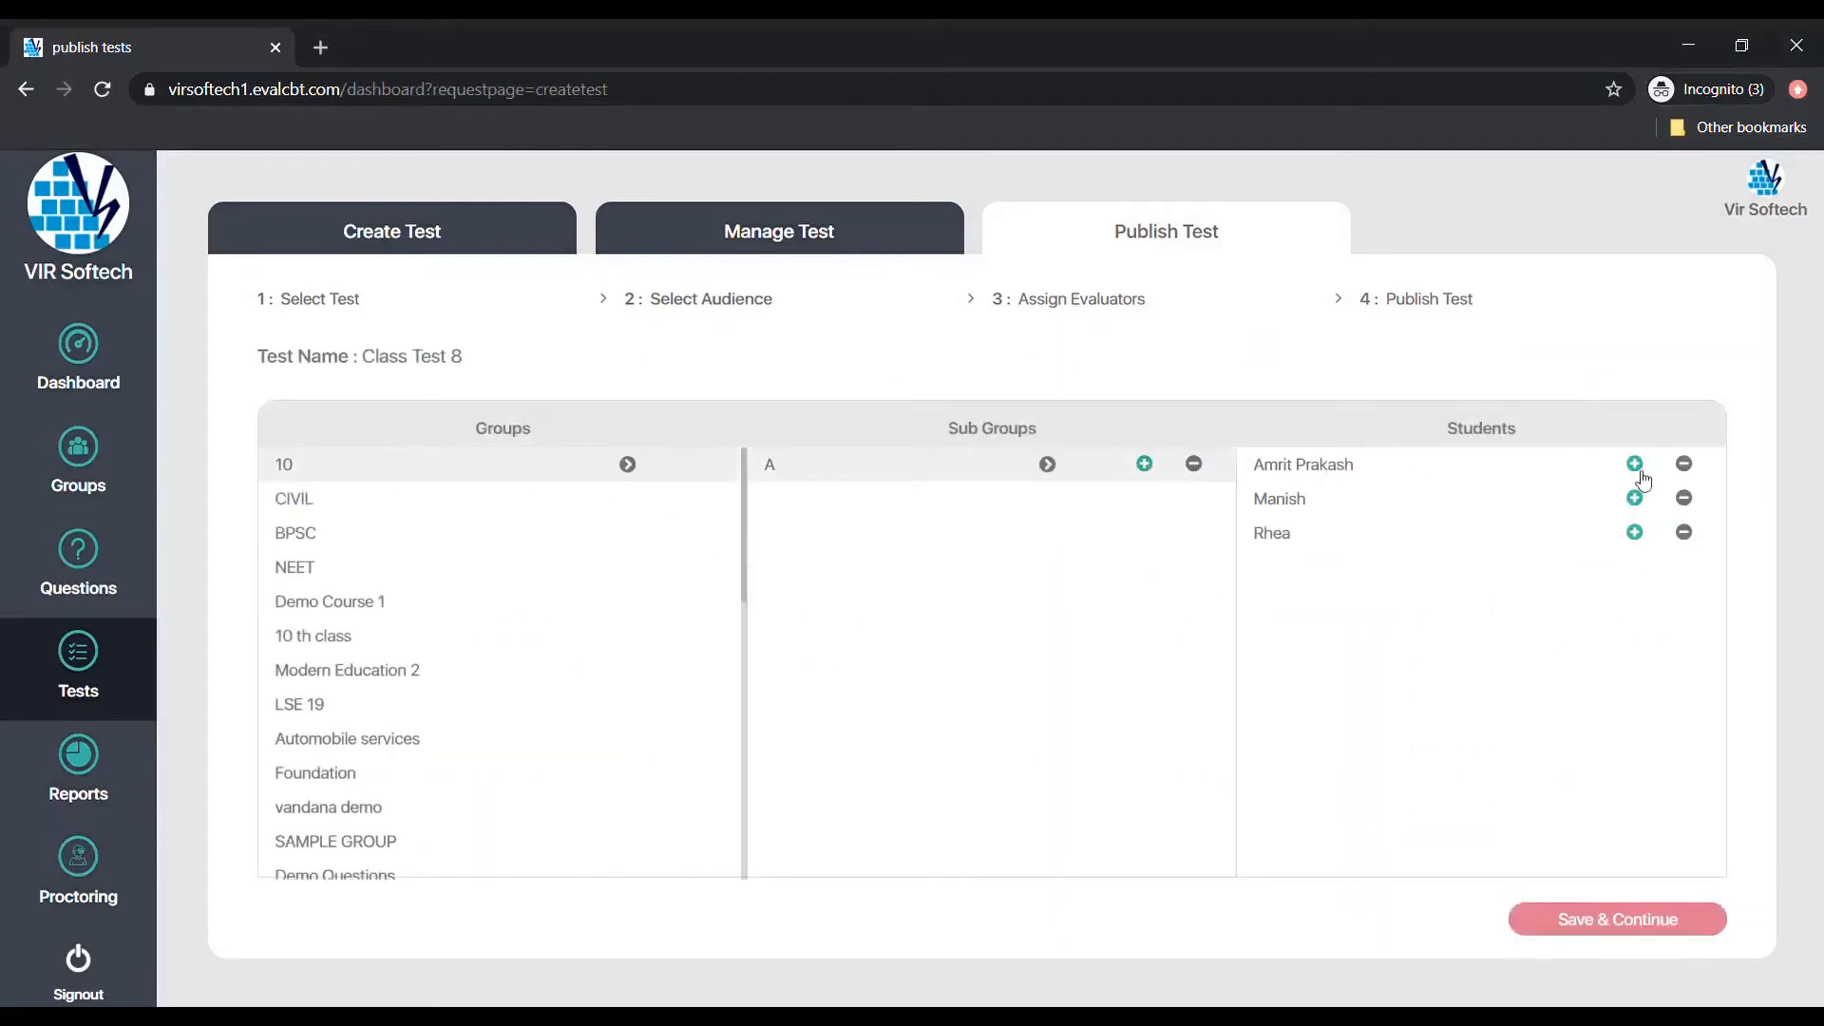
click(1615, 922)
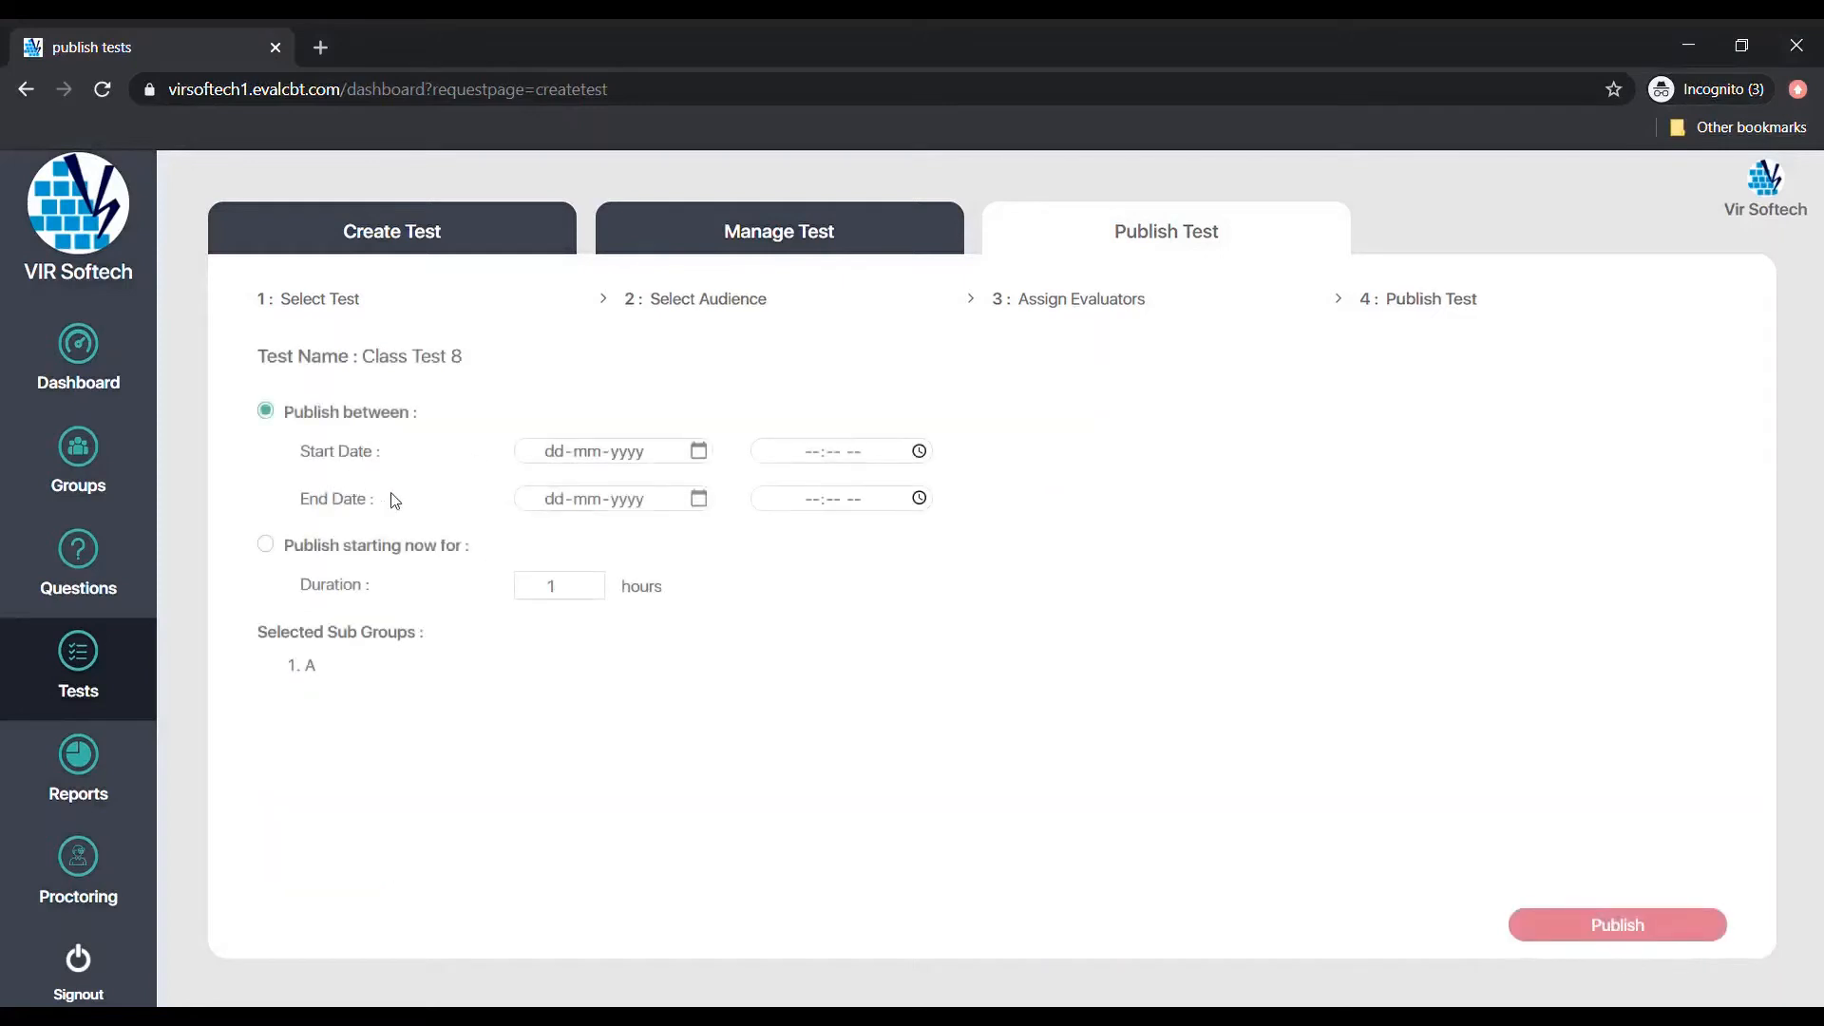
Publish Class Test 8 starting now for a duration of 2 hours, and acknowledge the publish details.
click(668, 455)
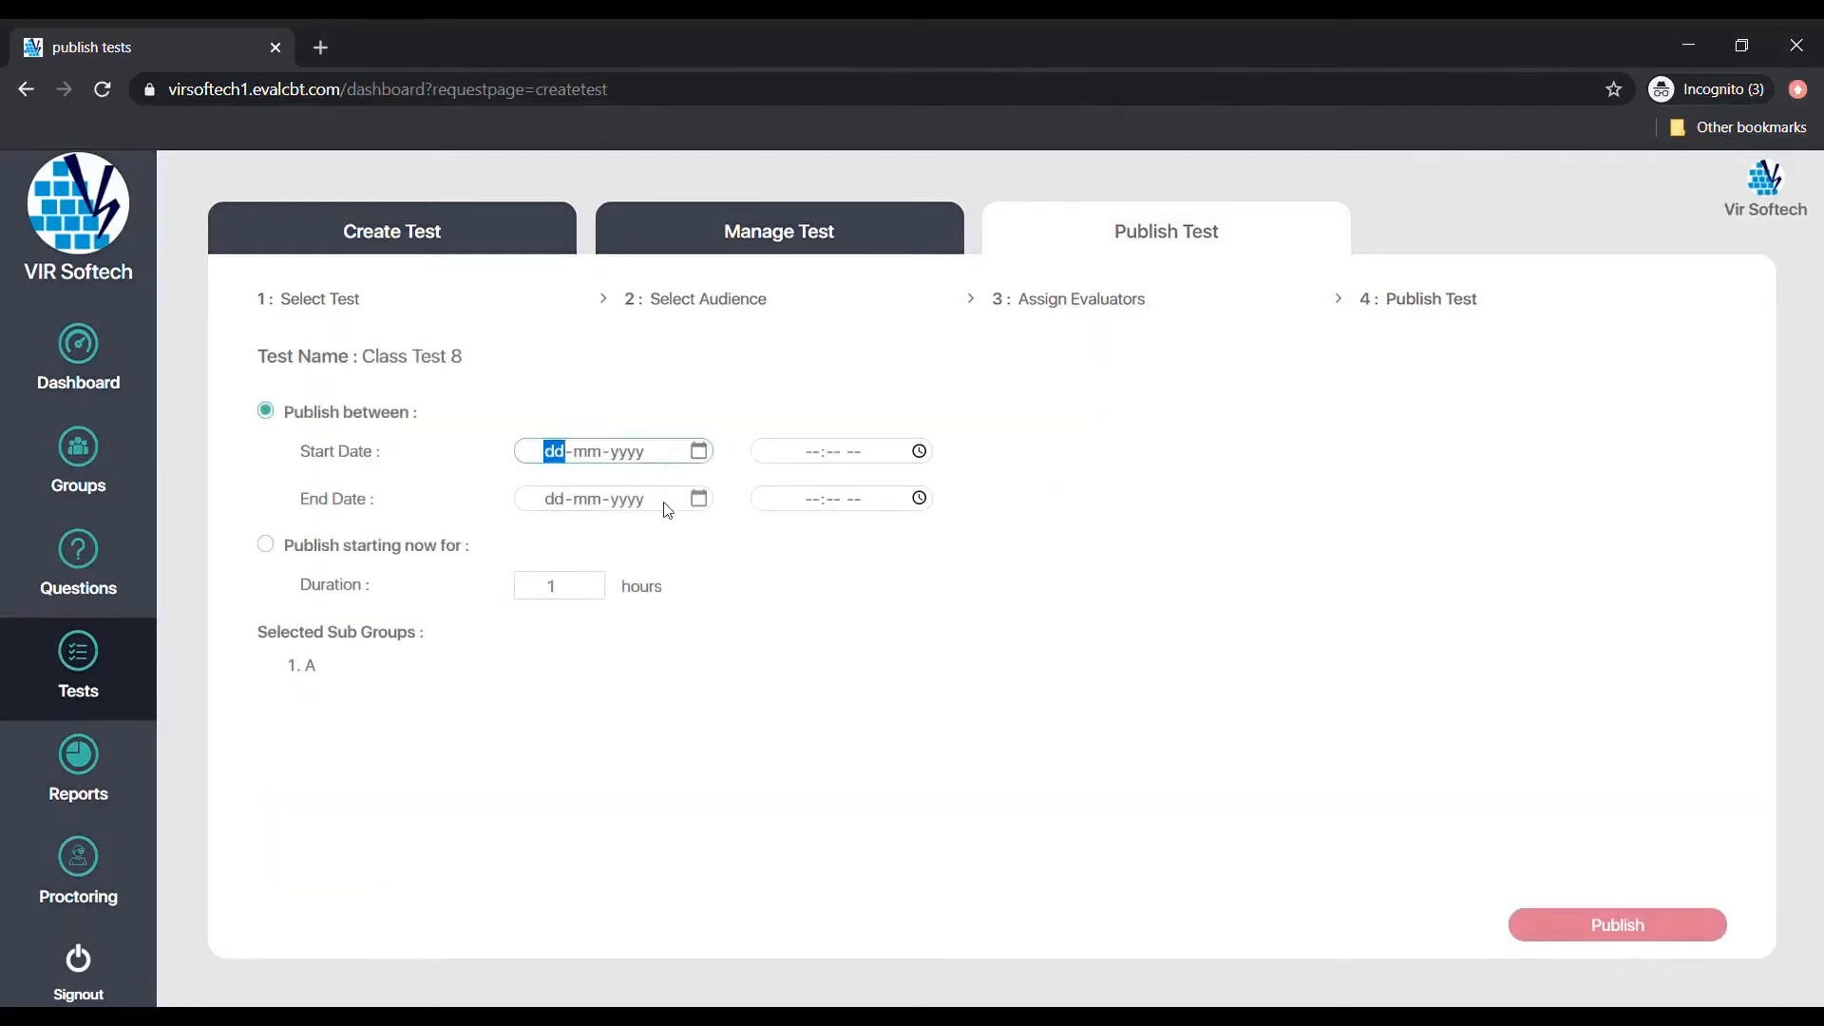
click(266, 544)
click(593, 581)
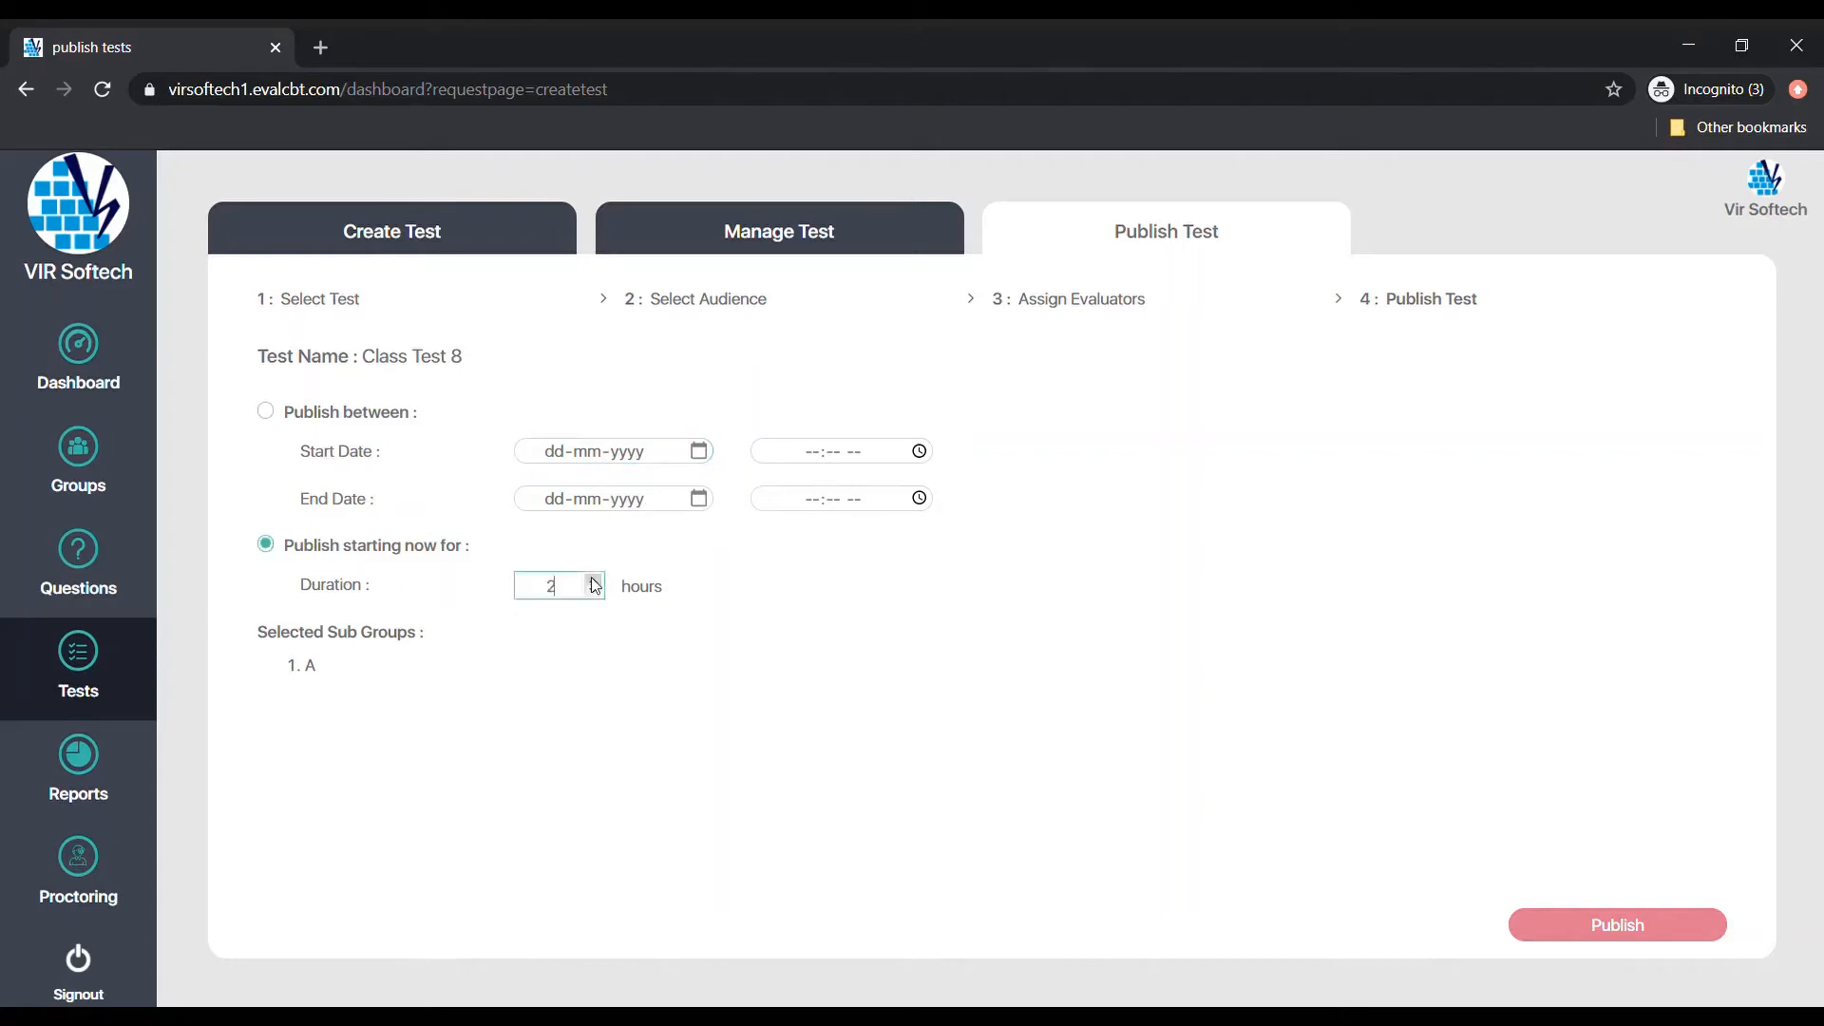
click(1594, 923)
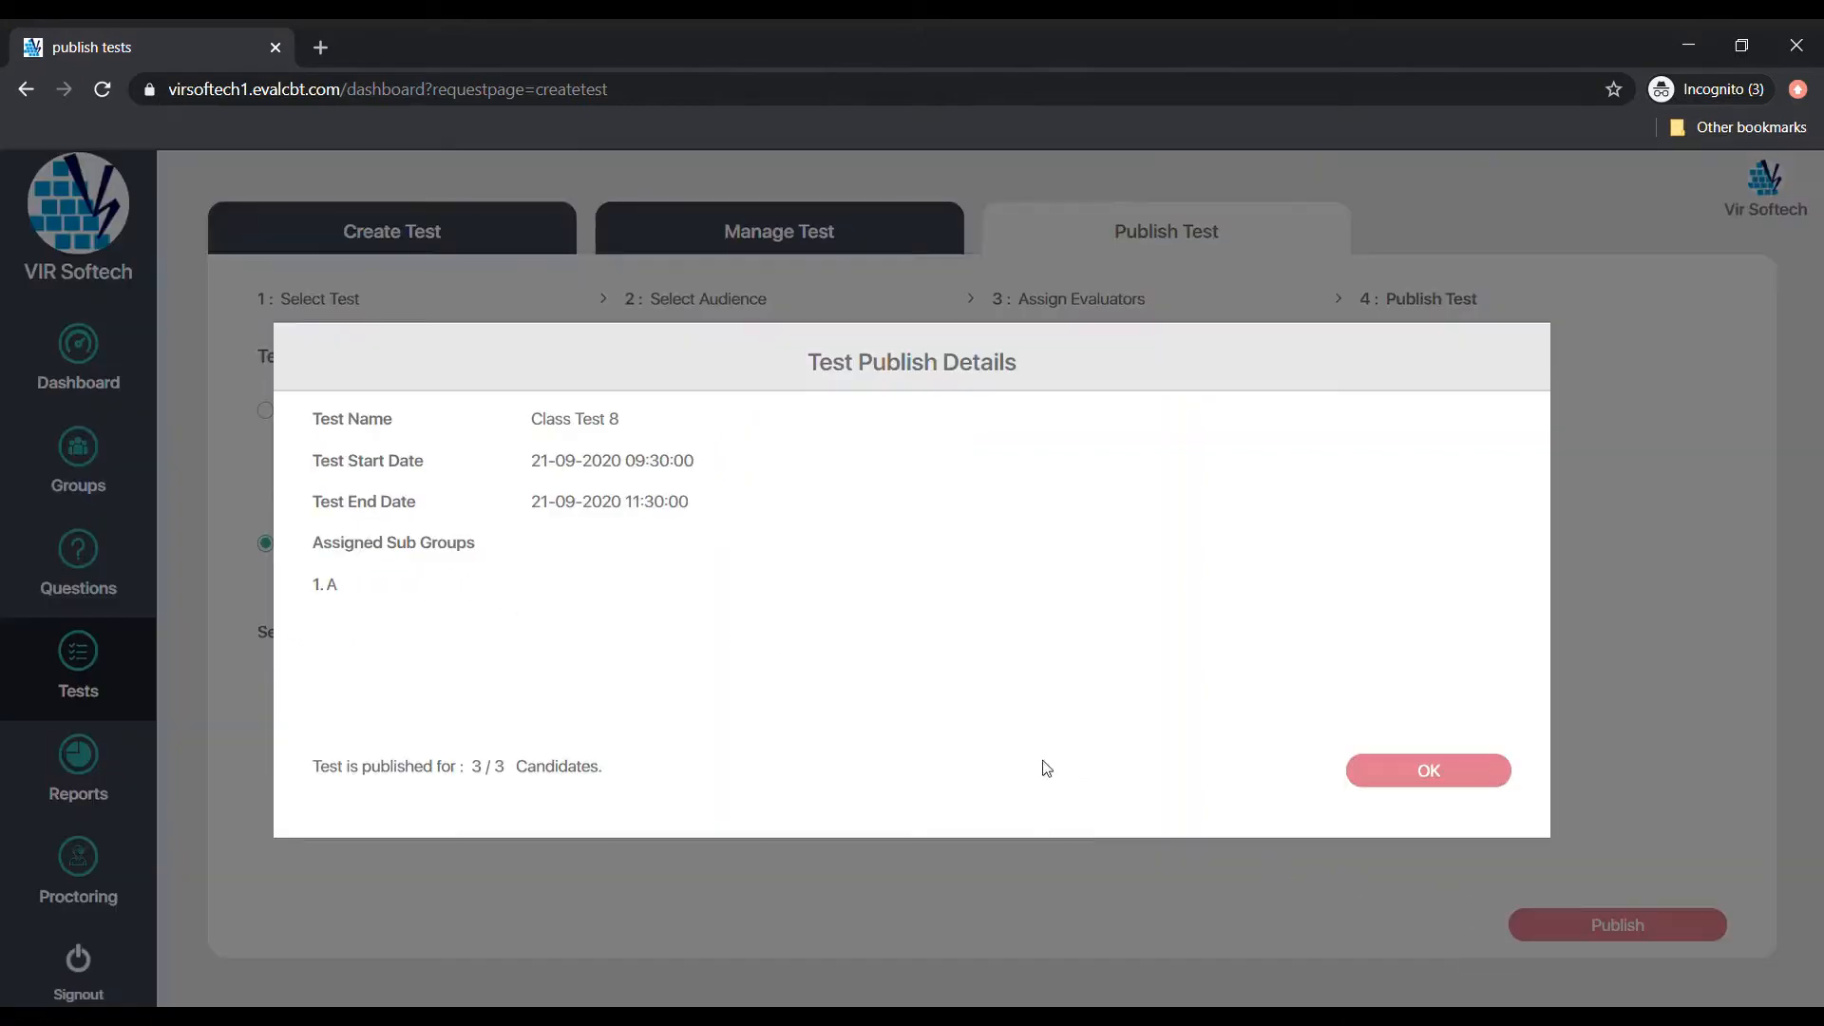
click(1423, 780)
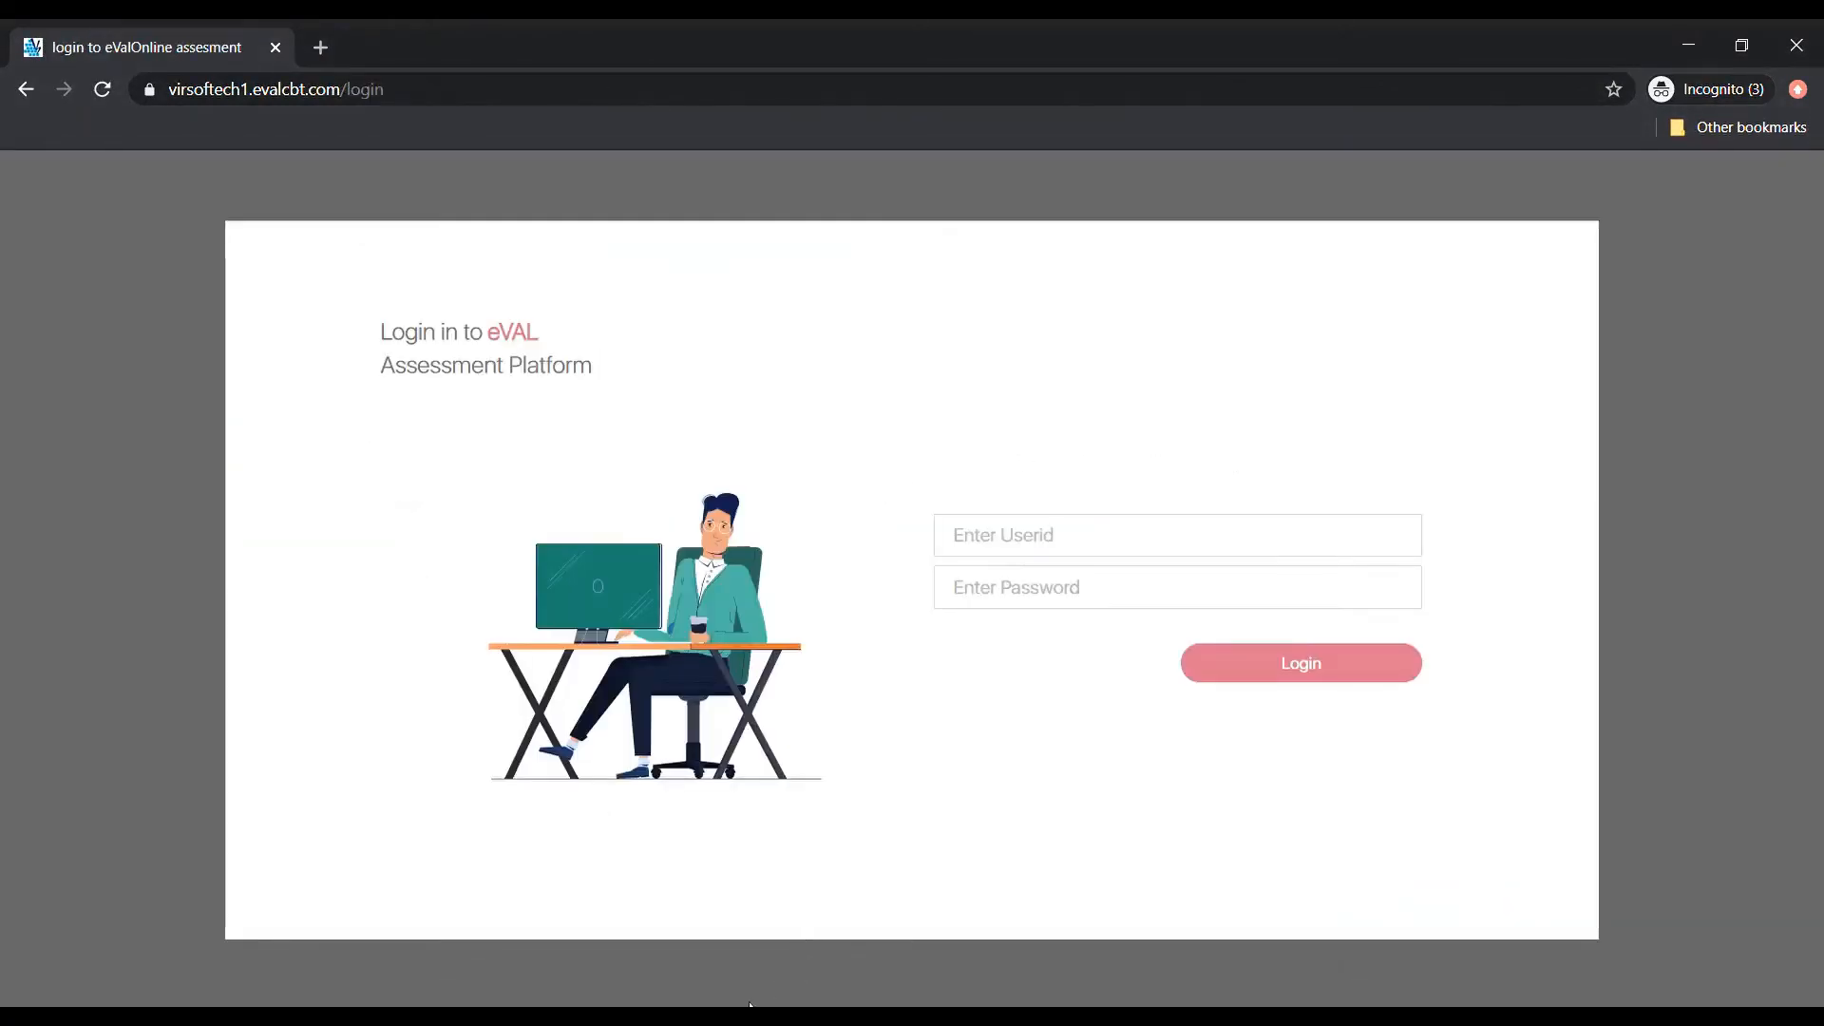
Log in to the assessment platform with the student's e-mail as user ID and the account password.
click(1045, 564)
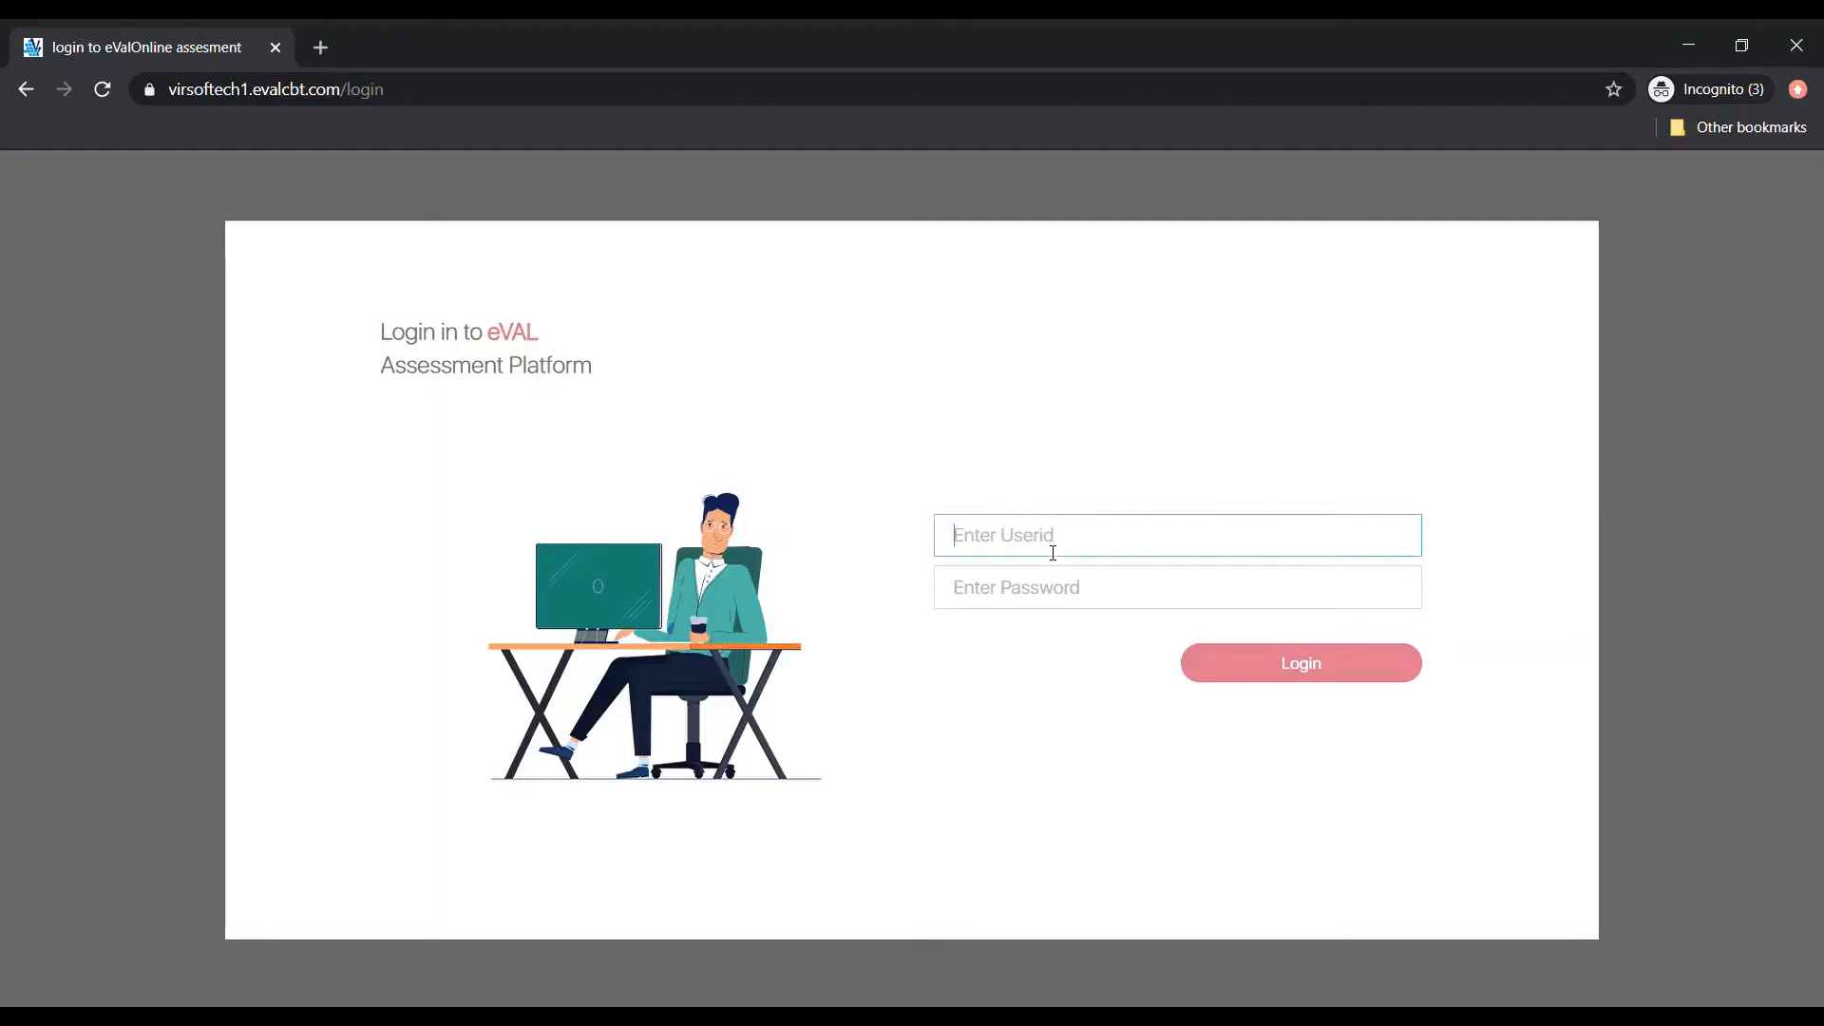
click(1054, 670)
click(1062, 608)
text(******)
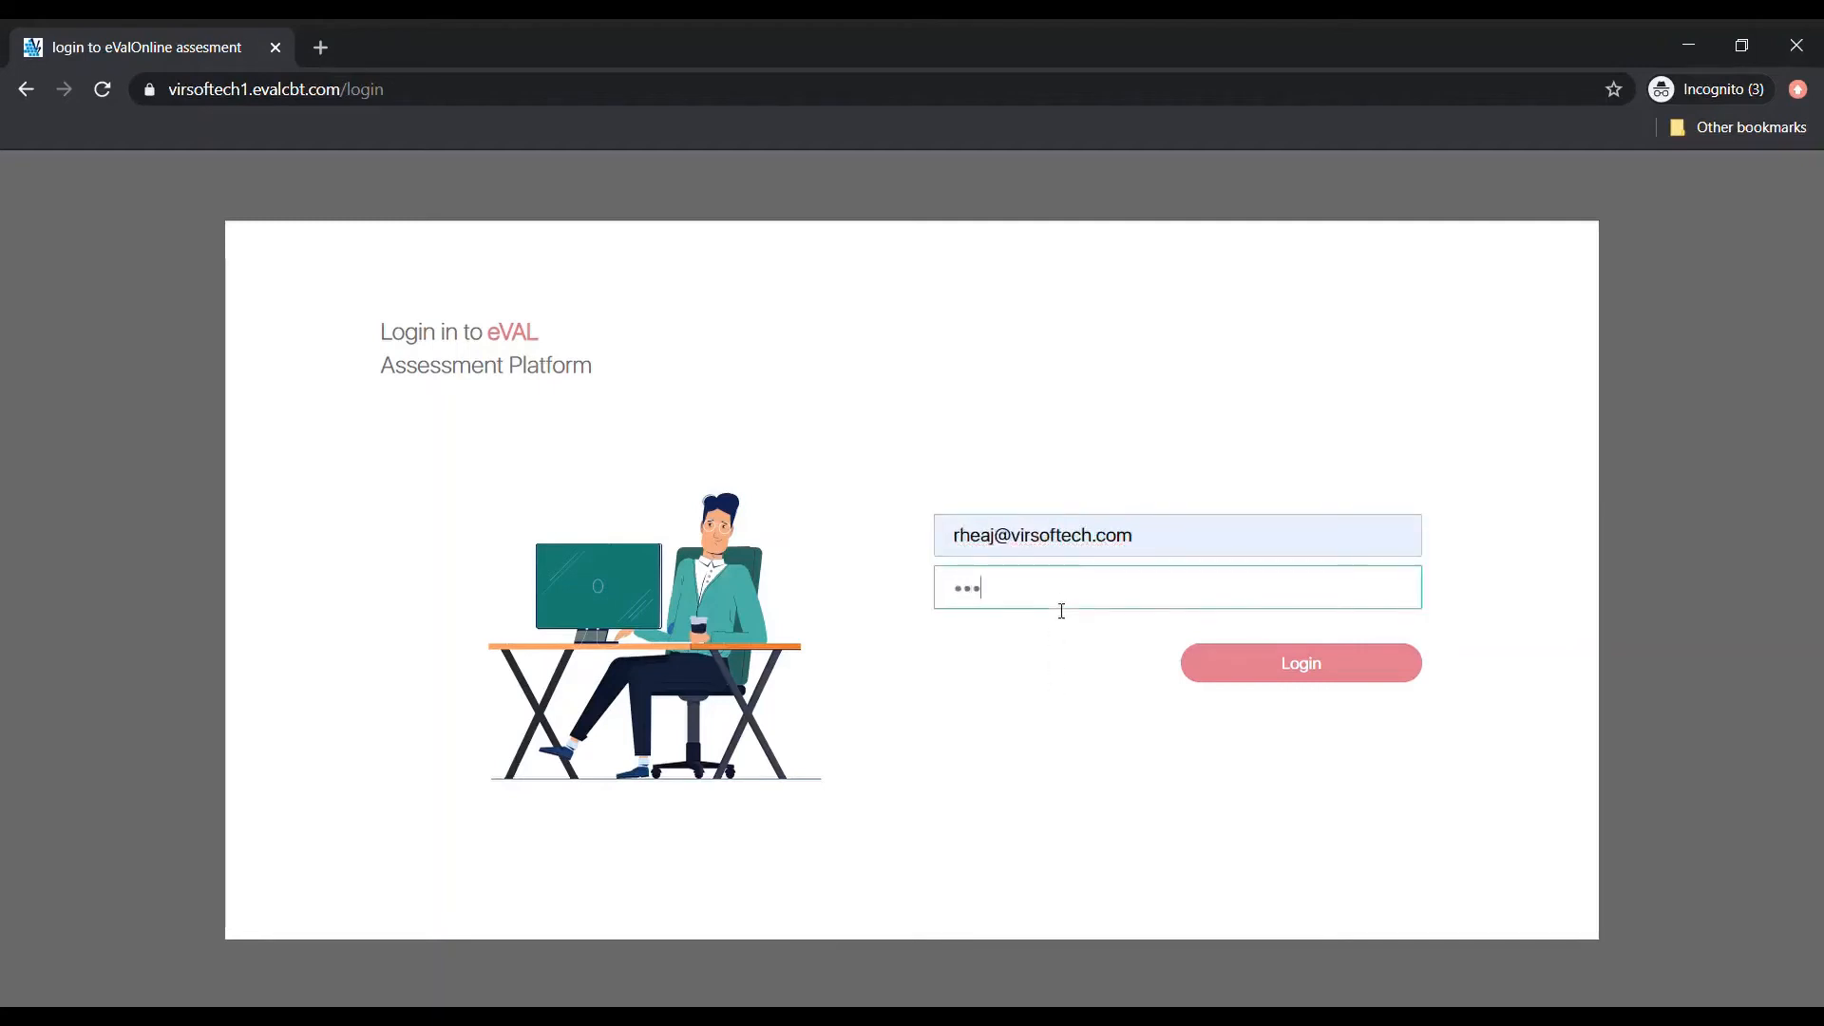
key(Return)
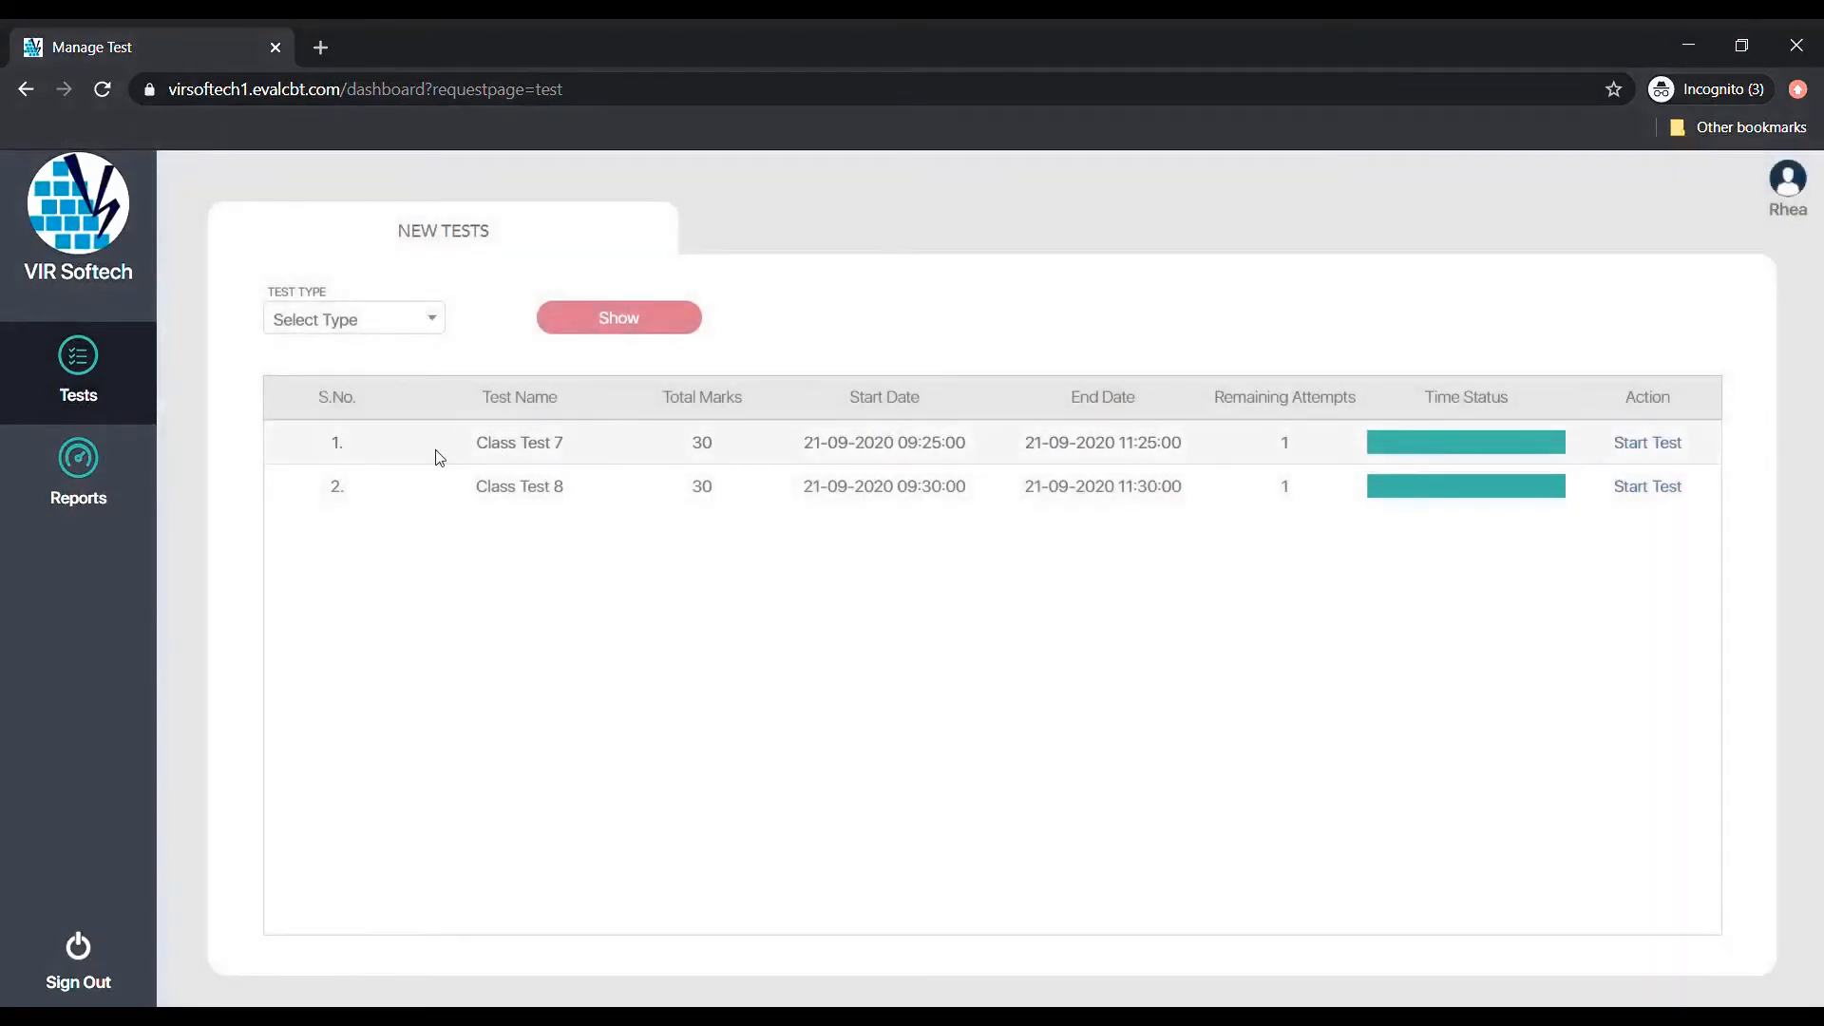
Start Class Test 8 as the student, consenting to the web camera and accepting fullscreen mode.
click(1648, 488)
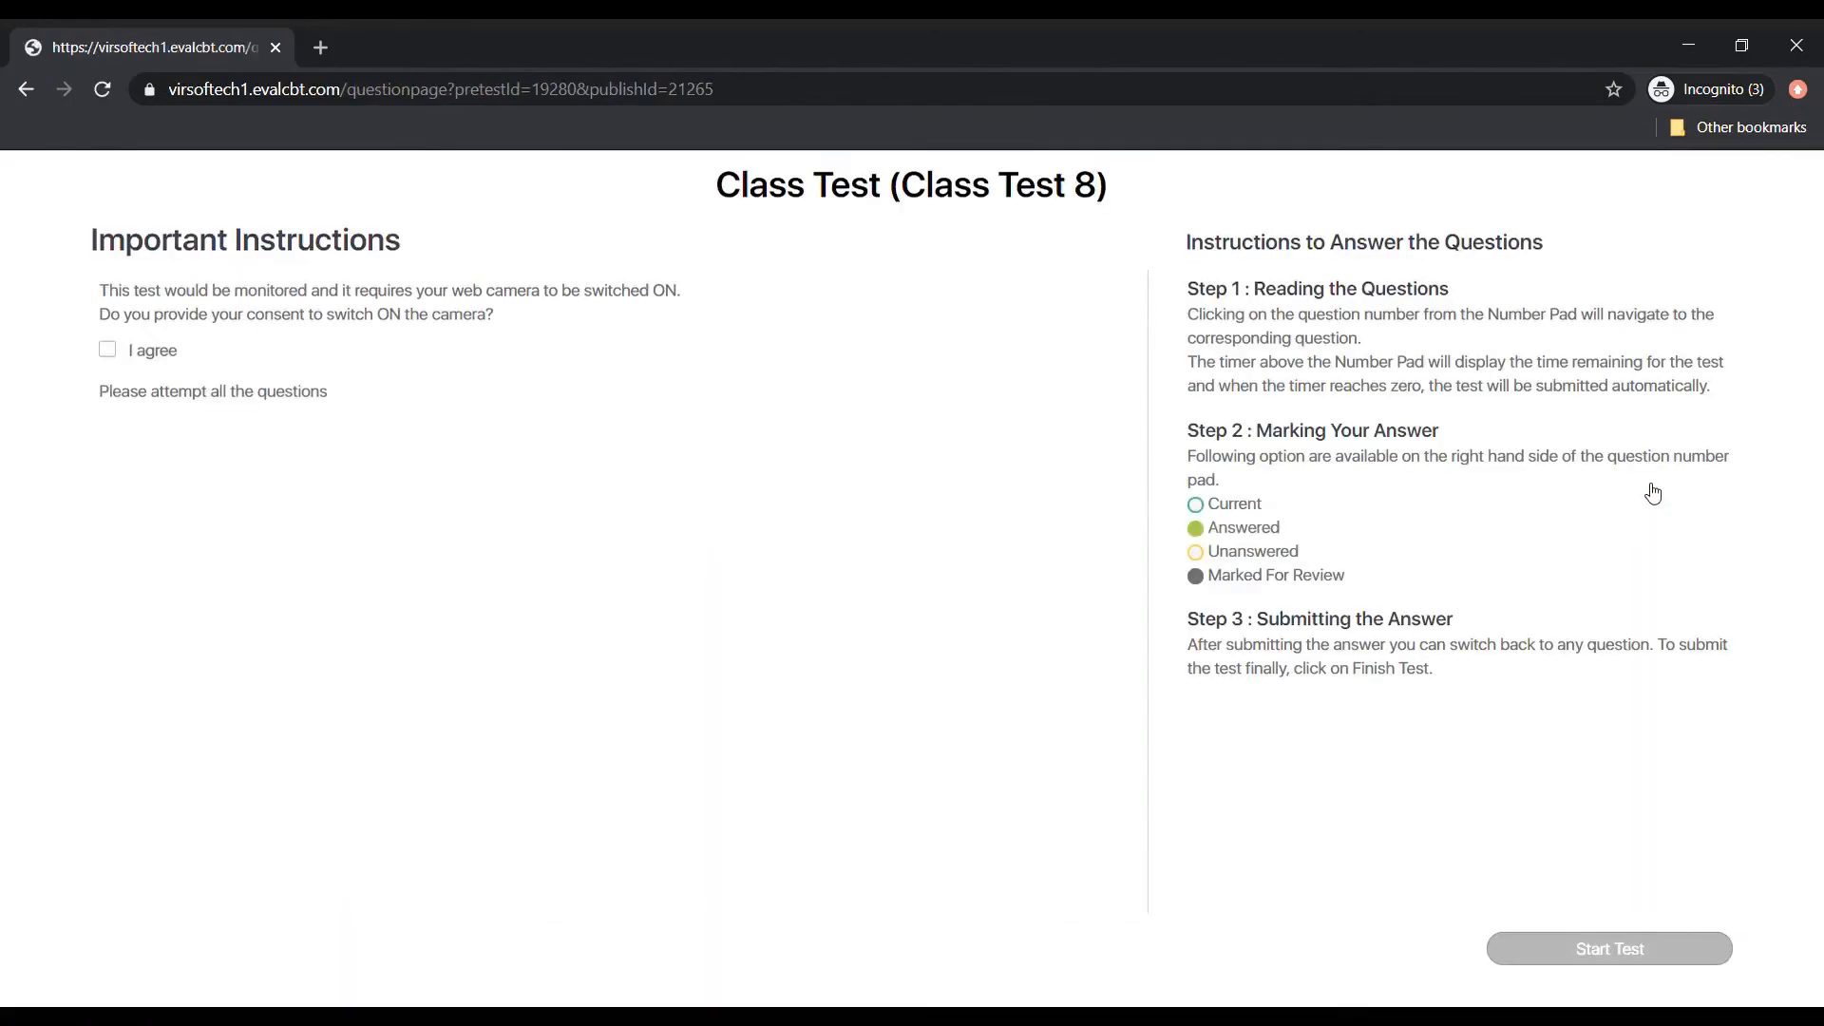
click(119, 356)
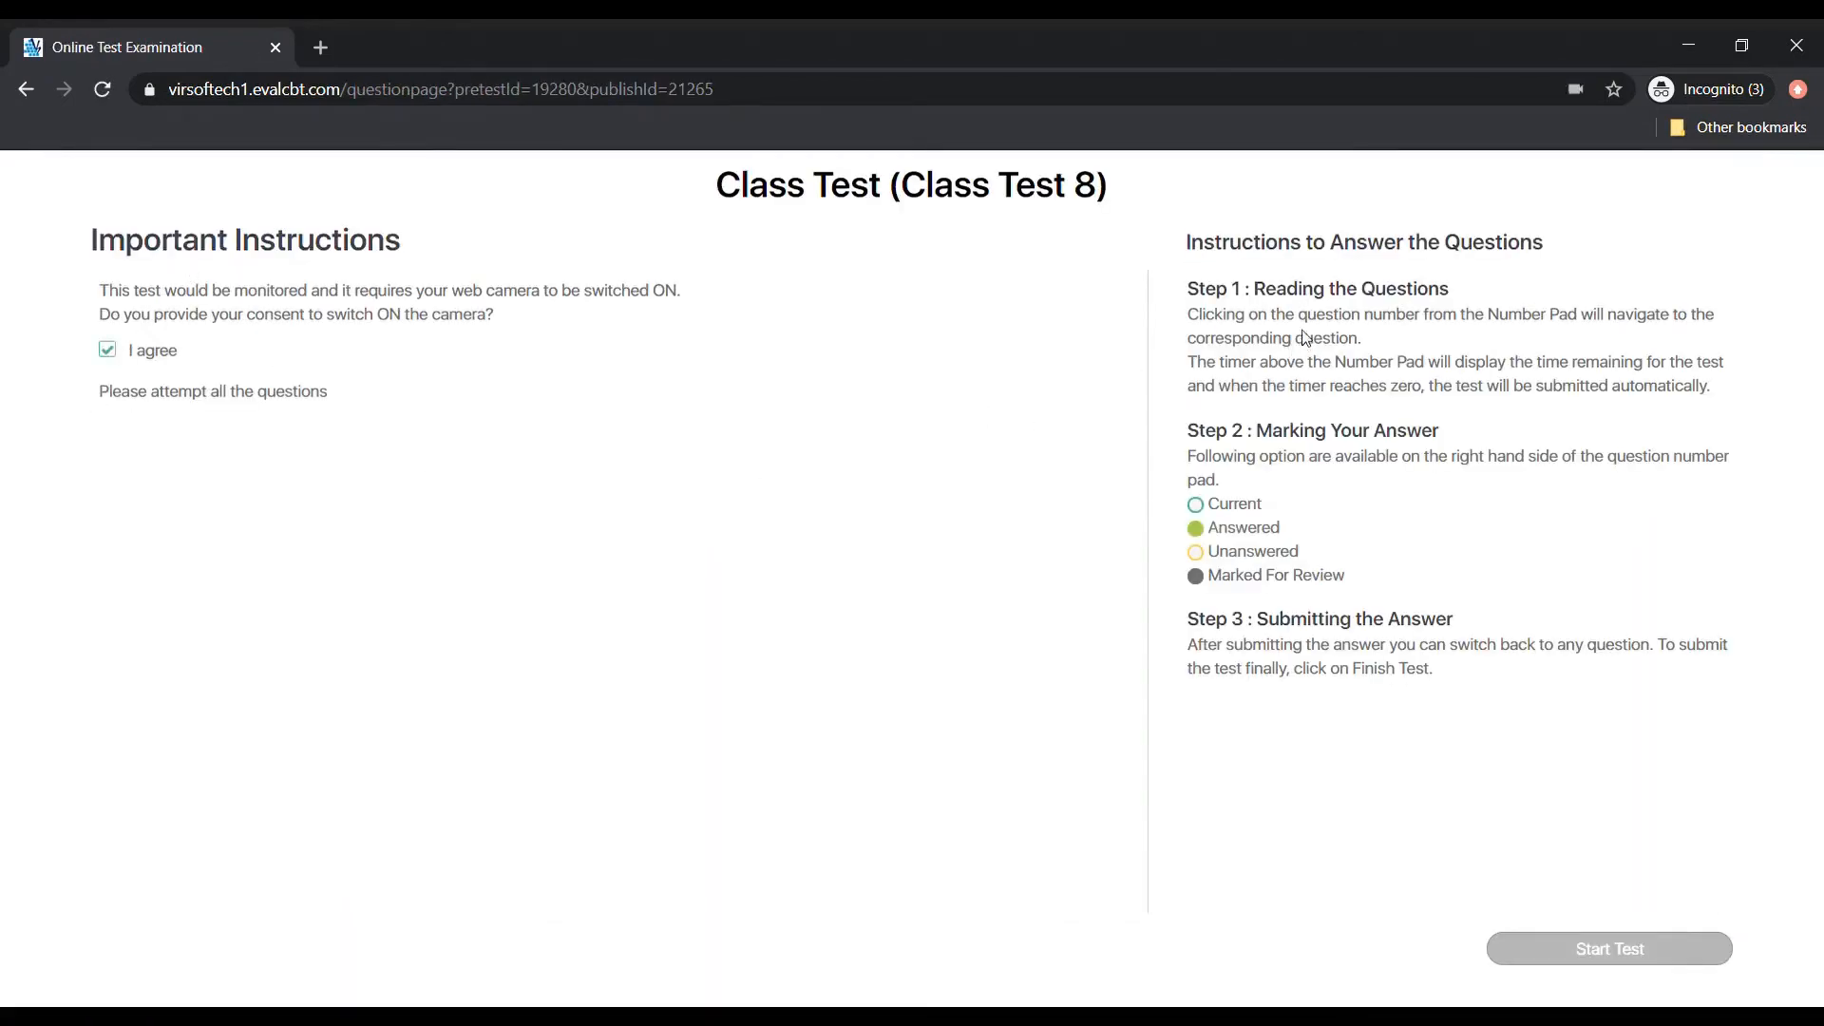
click(1568, 954)
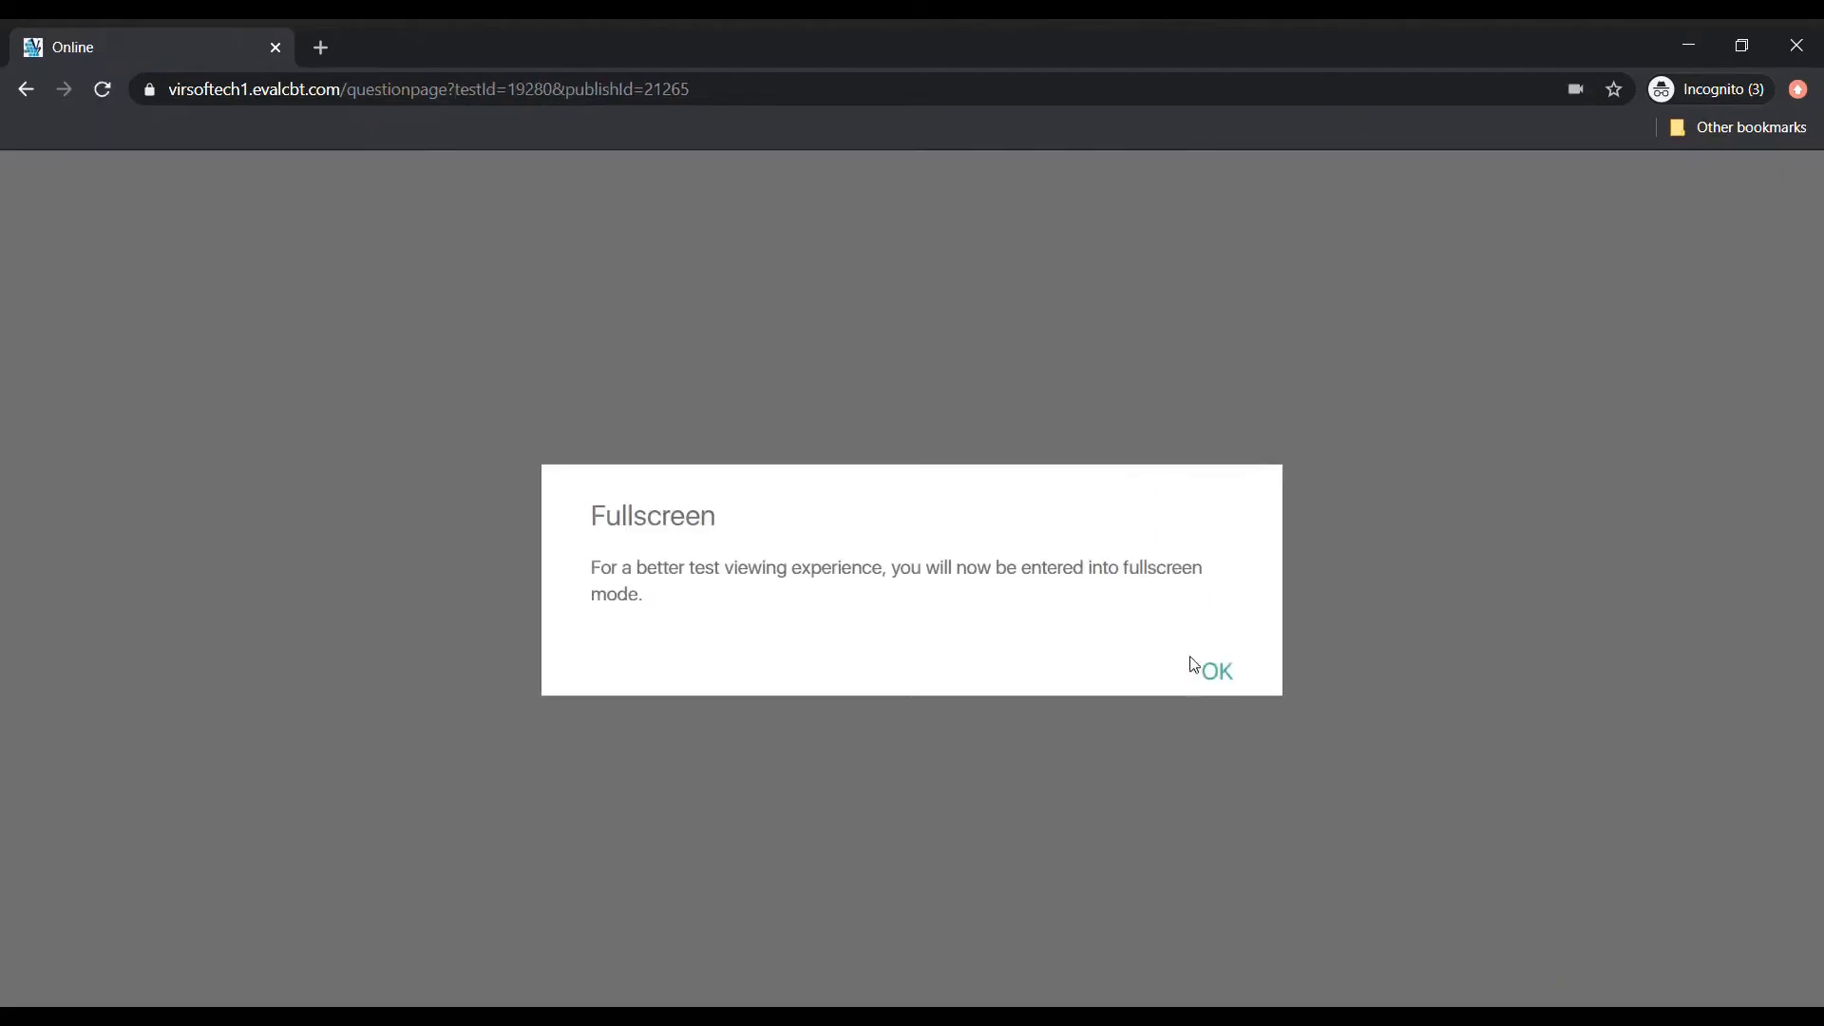
click(1199, 668)
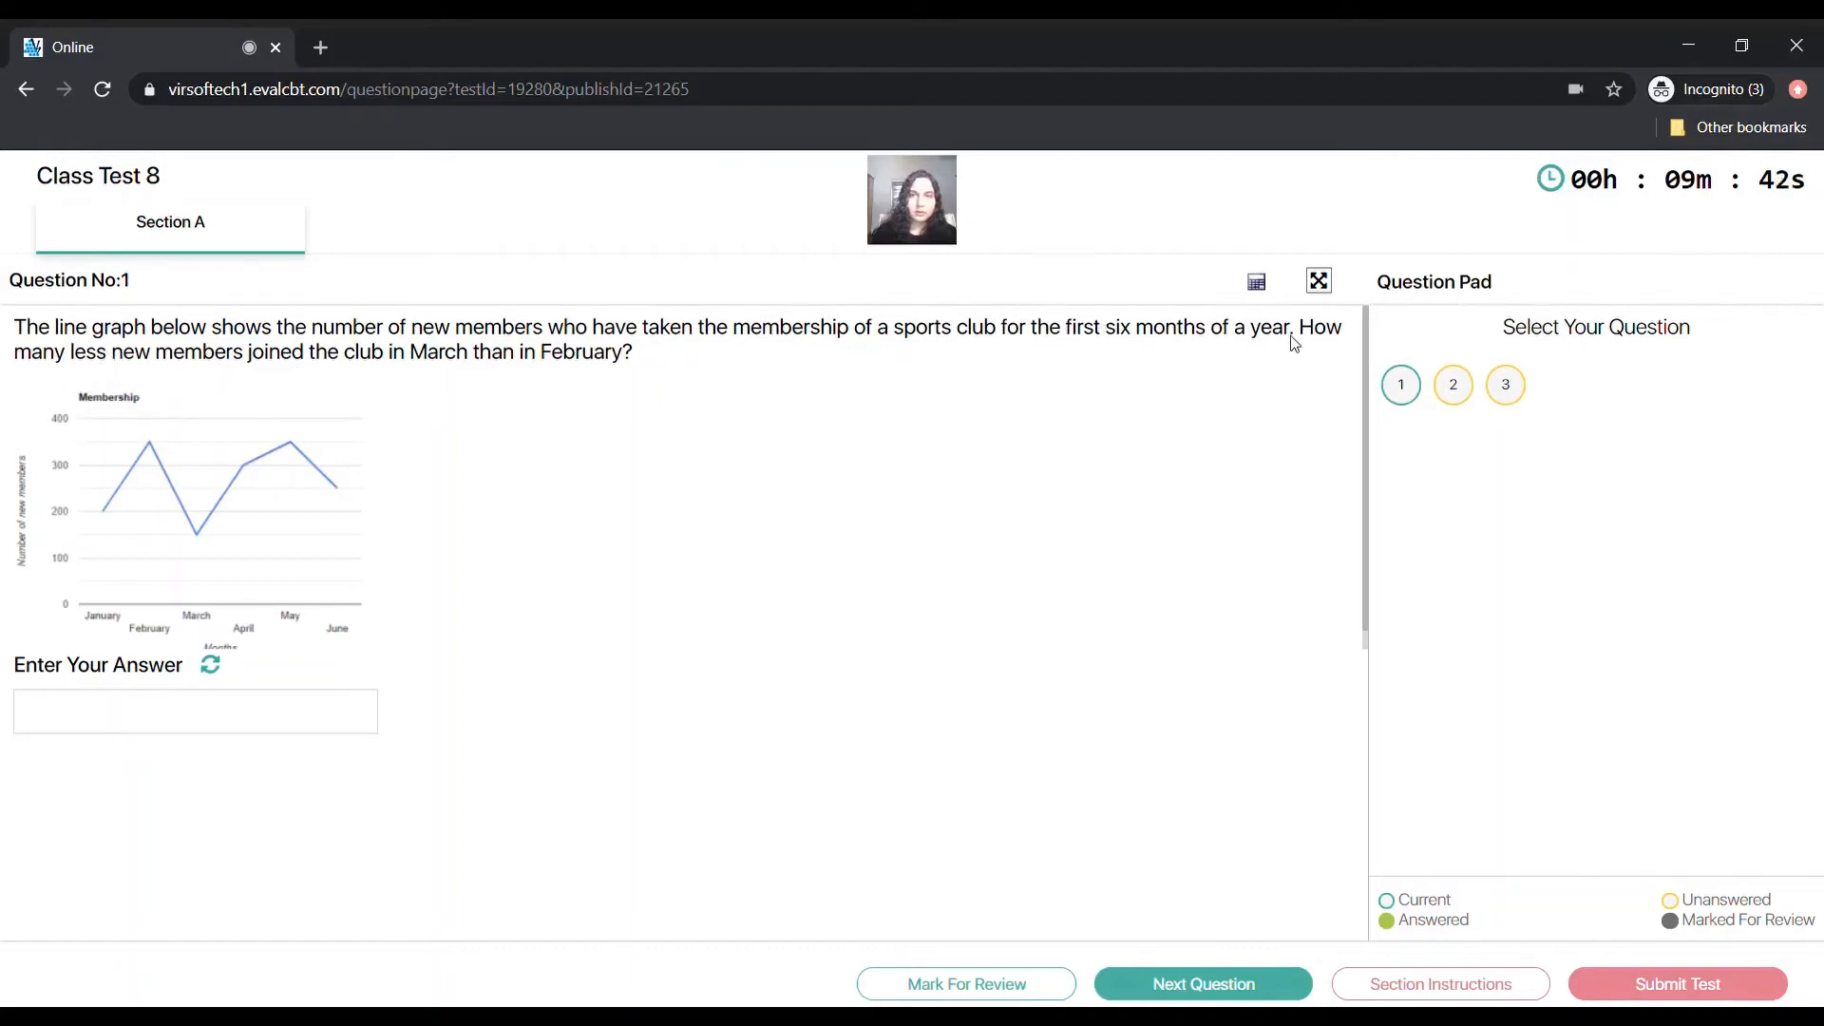
View questions 2 and 3 of Section A, and return to question 1.
click(1455, 389)
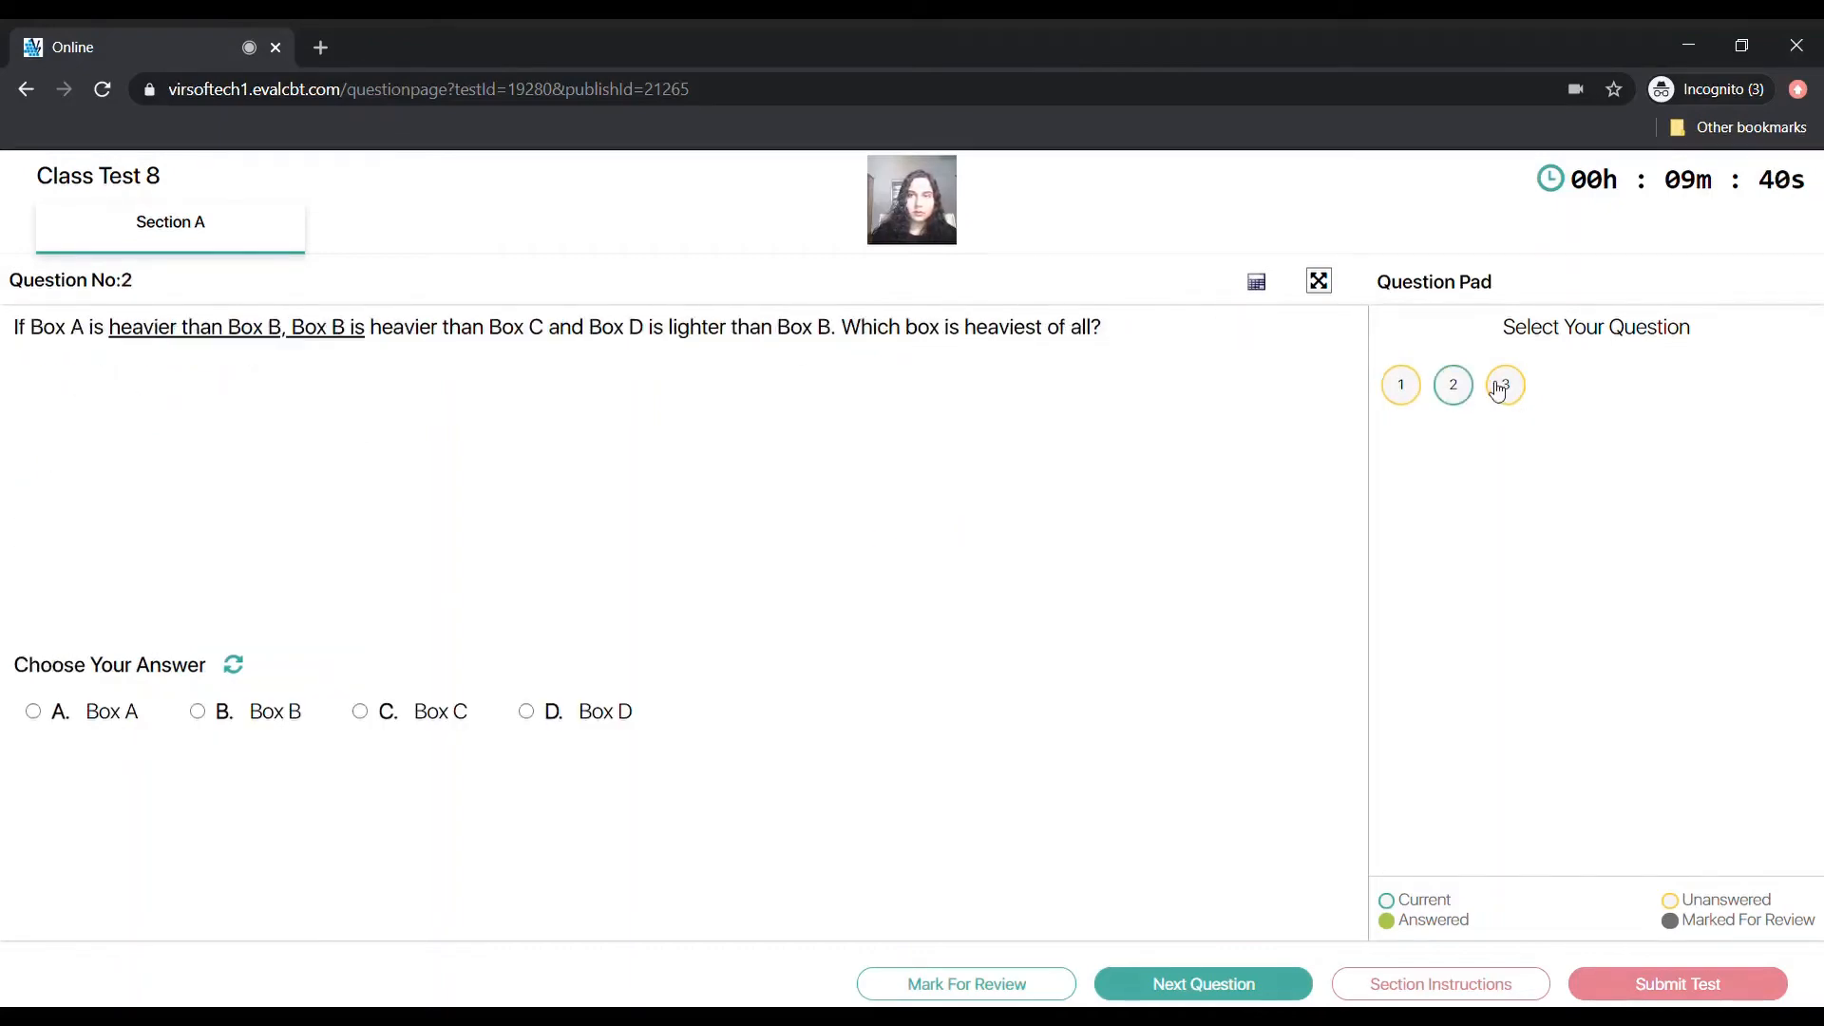
click(1506, 385)
click(1398, 386)
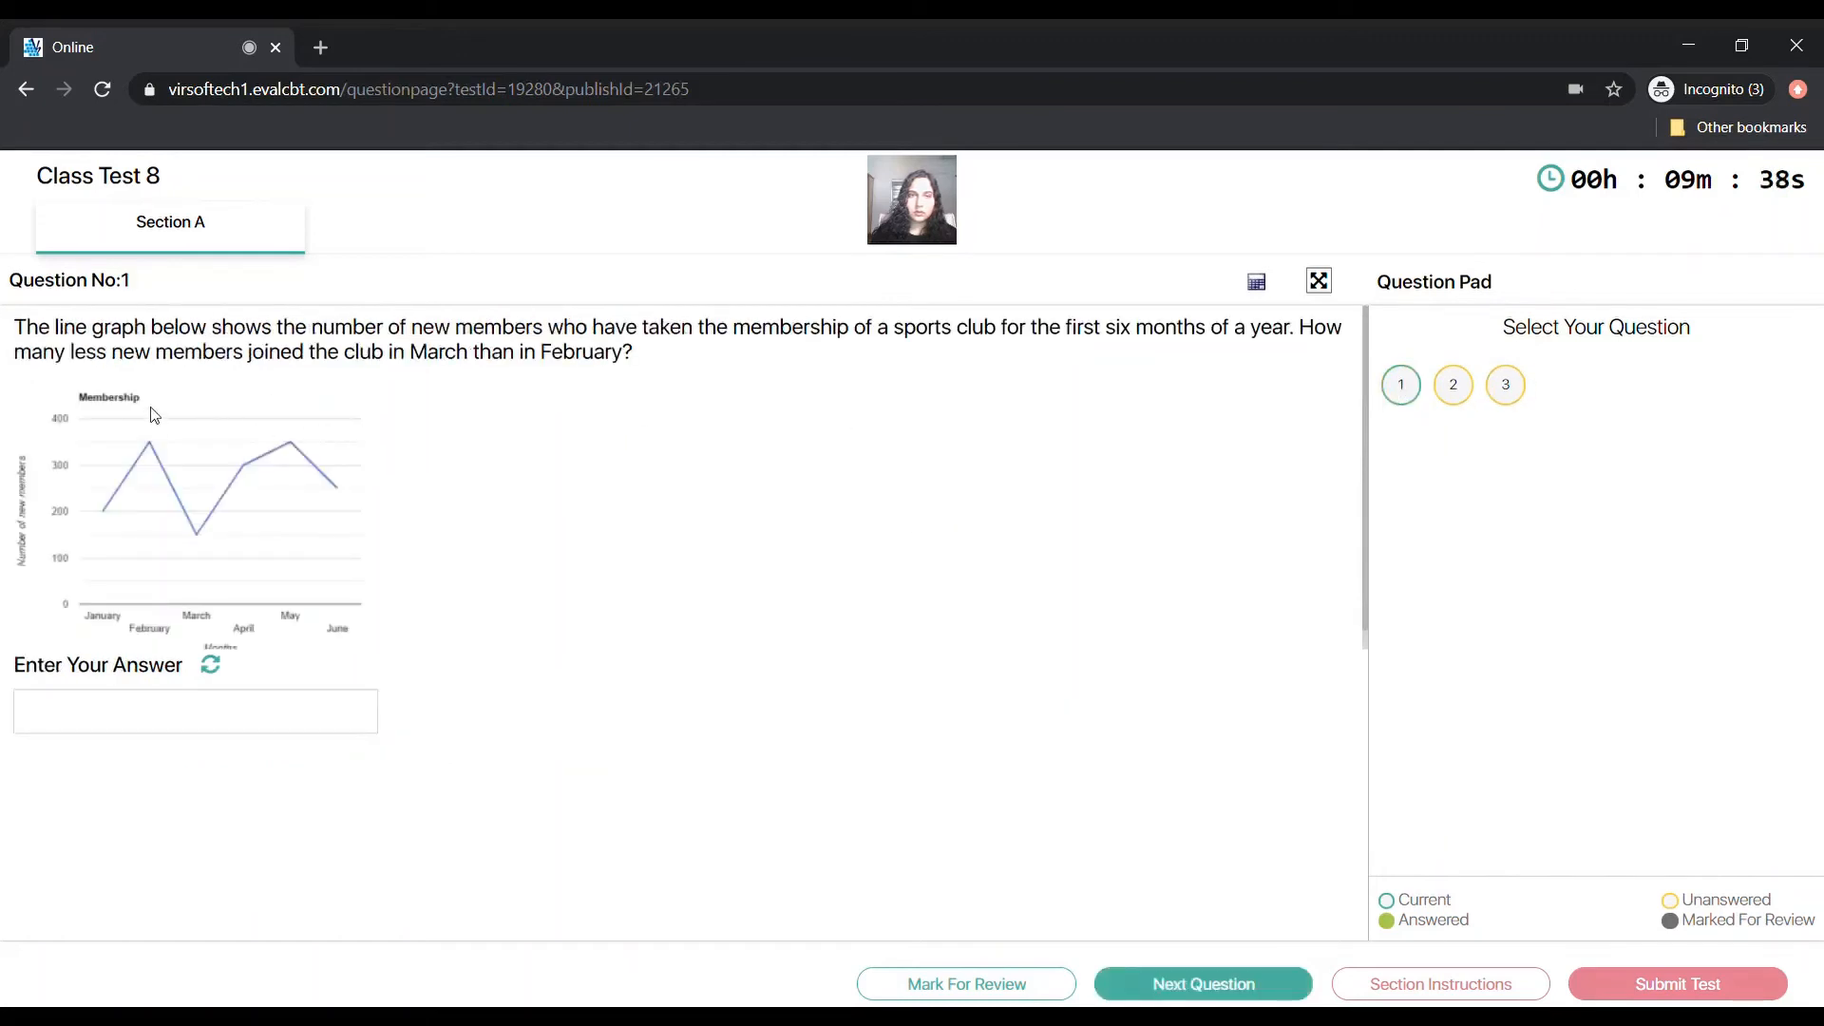
Answer question 1 with 2.2 and move on to question 2.
click(100, 733)
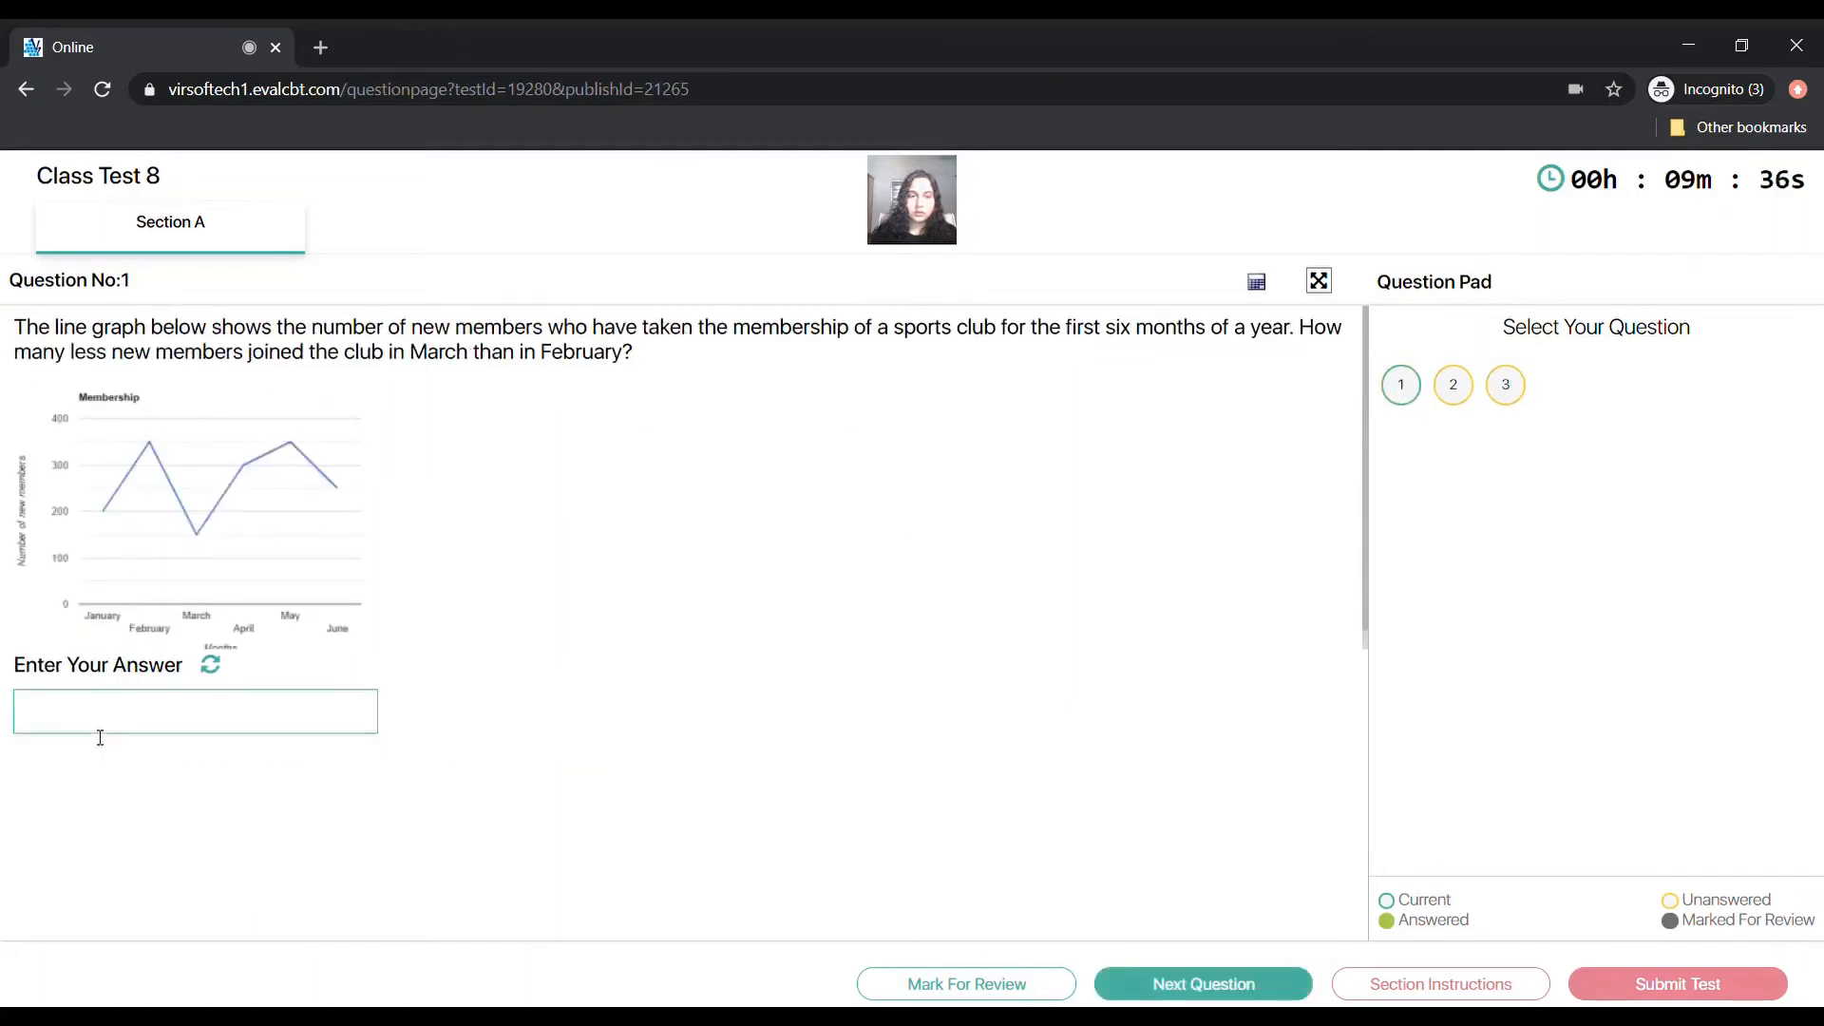
text(2.2)
click(1140, 993)
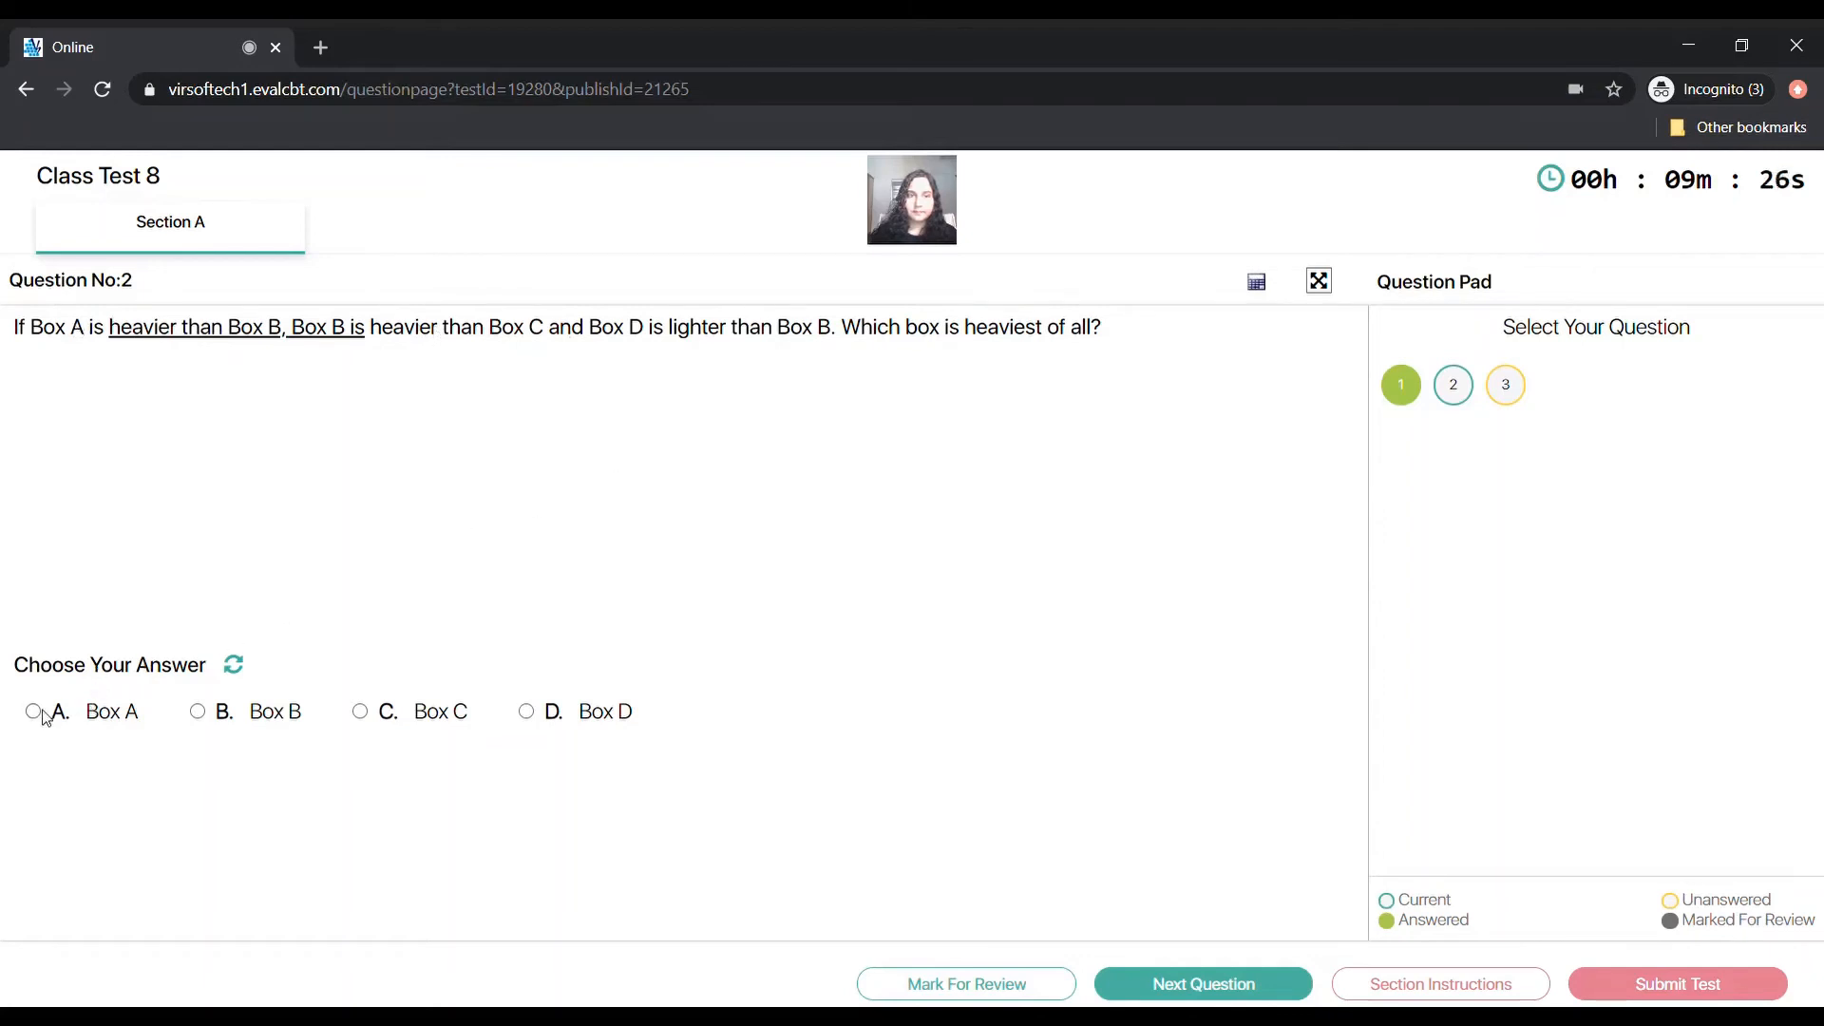
Answer question 2, and choose "By adding another battery." as the answer to question 3.
click(237, 660)
click(1223, 987)
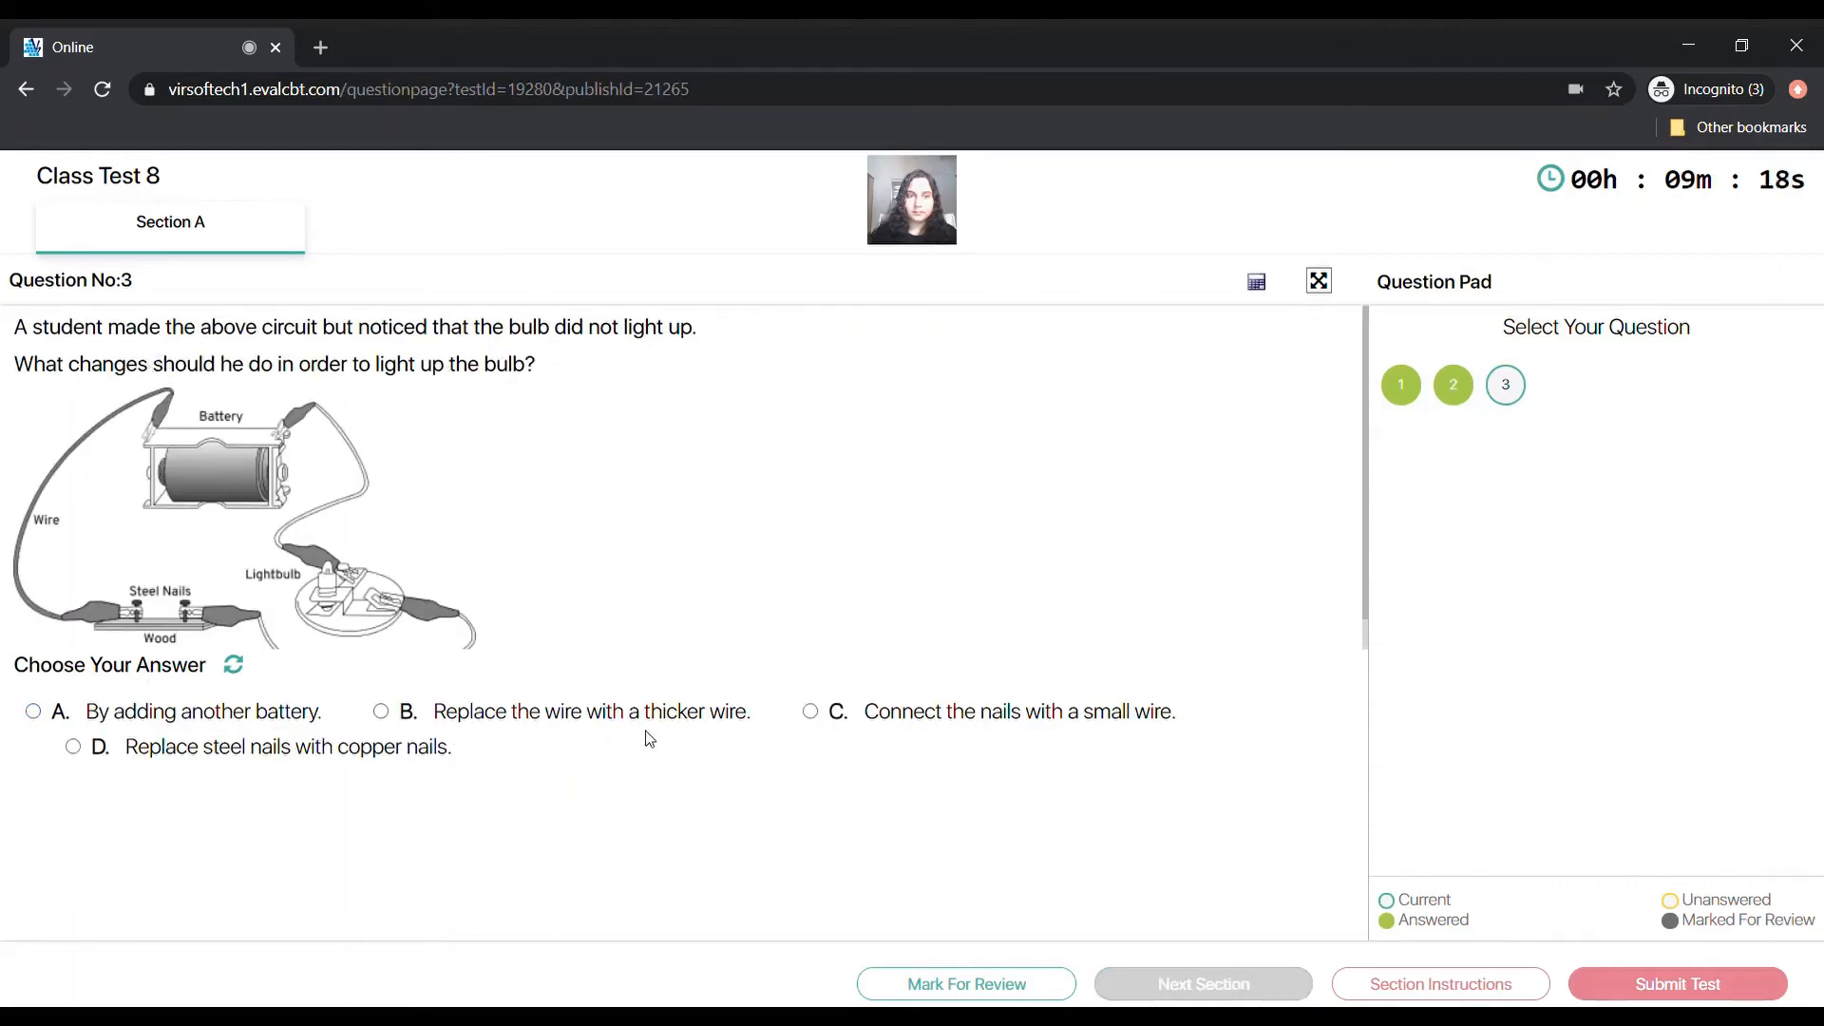
click(32, 712)
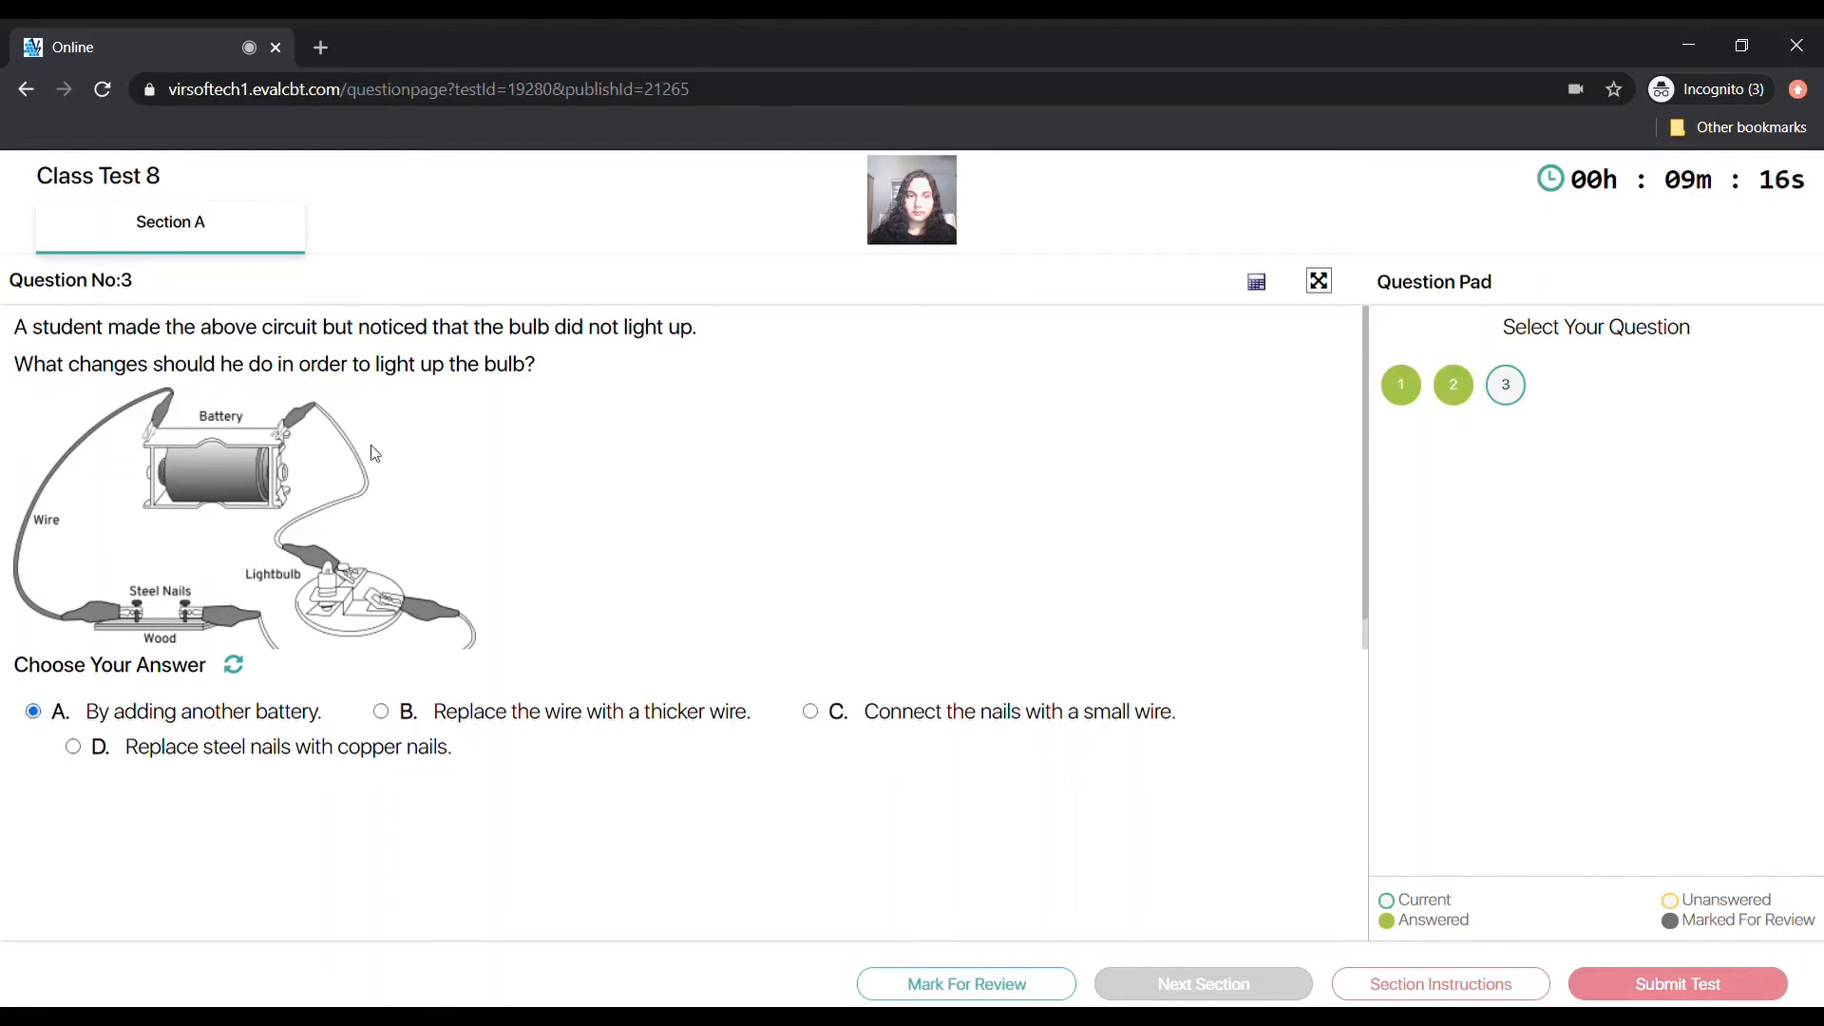
Revisit questions 2 and 1 to check their answers, and return to question 3.
click(1452, 386)
click(1397, 399)
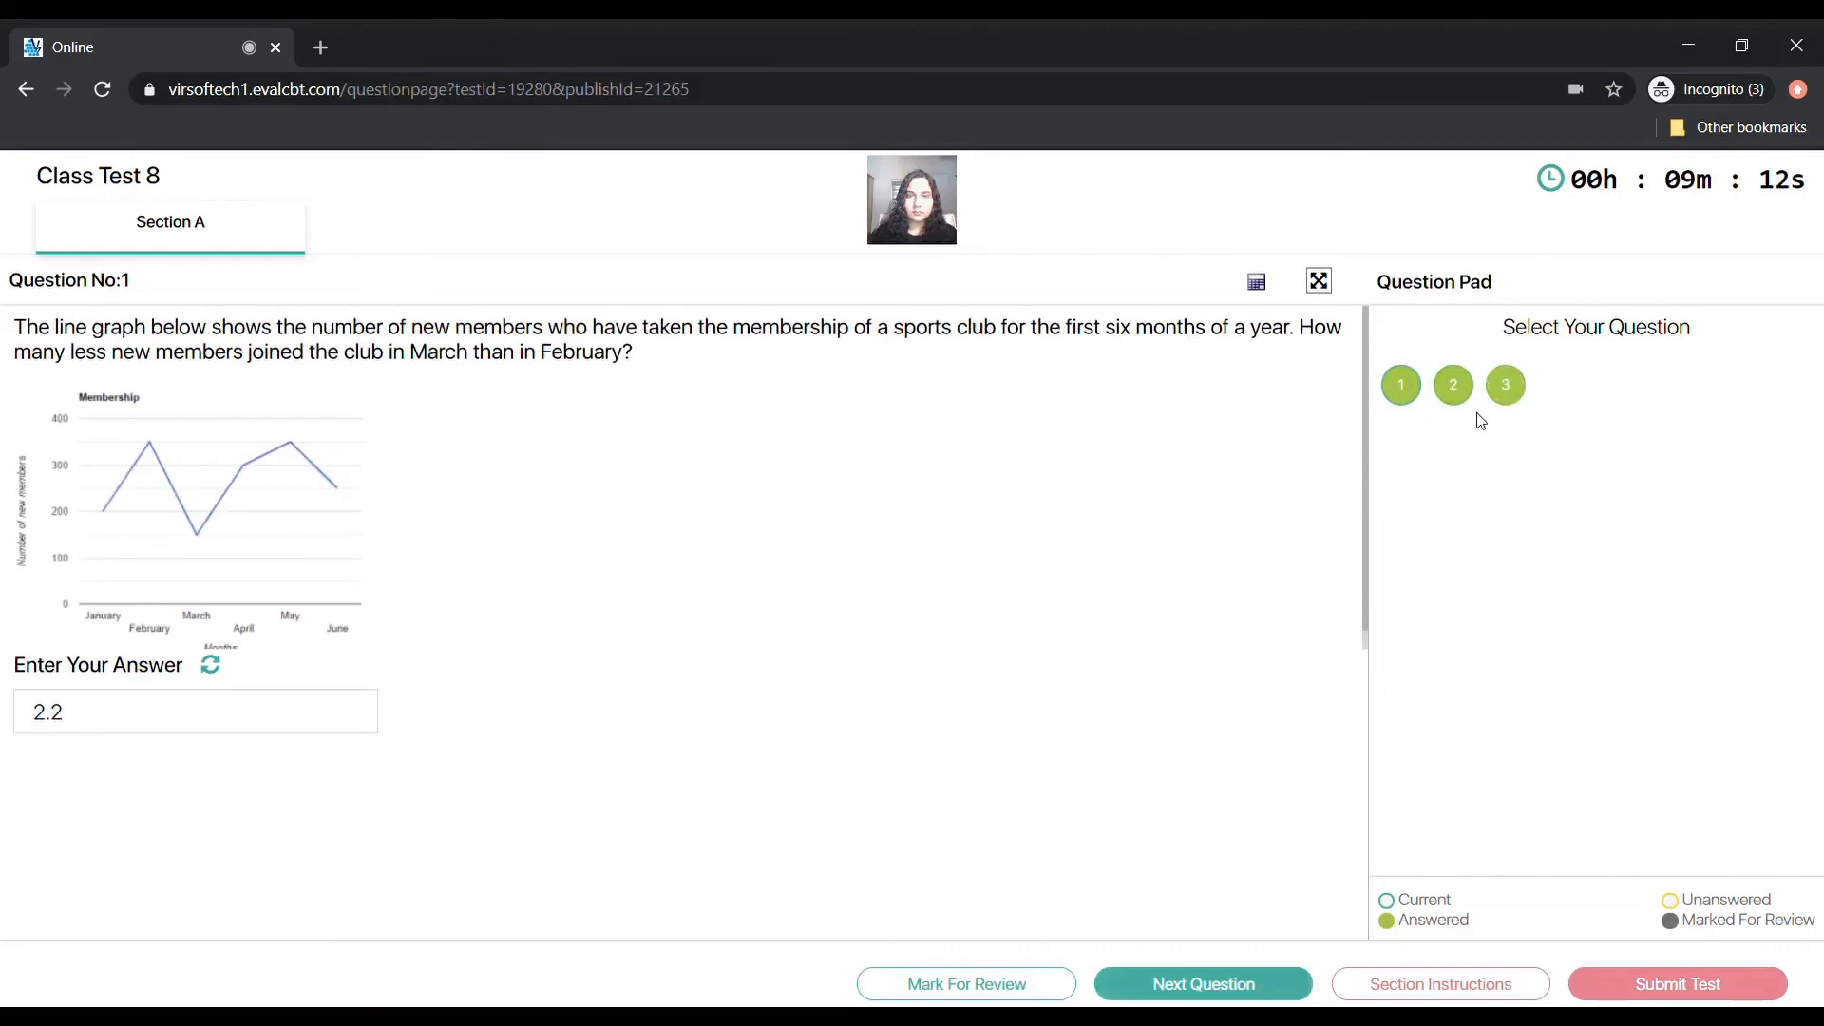
click(1504, 397)
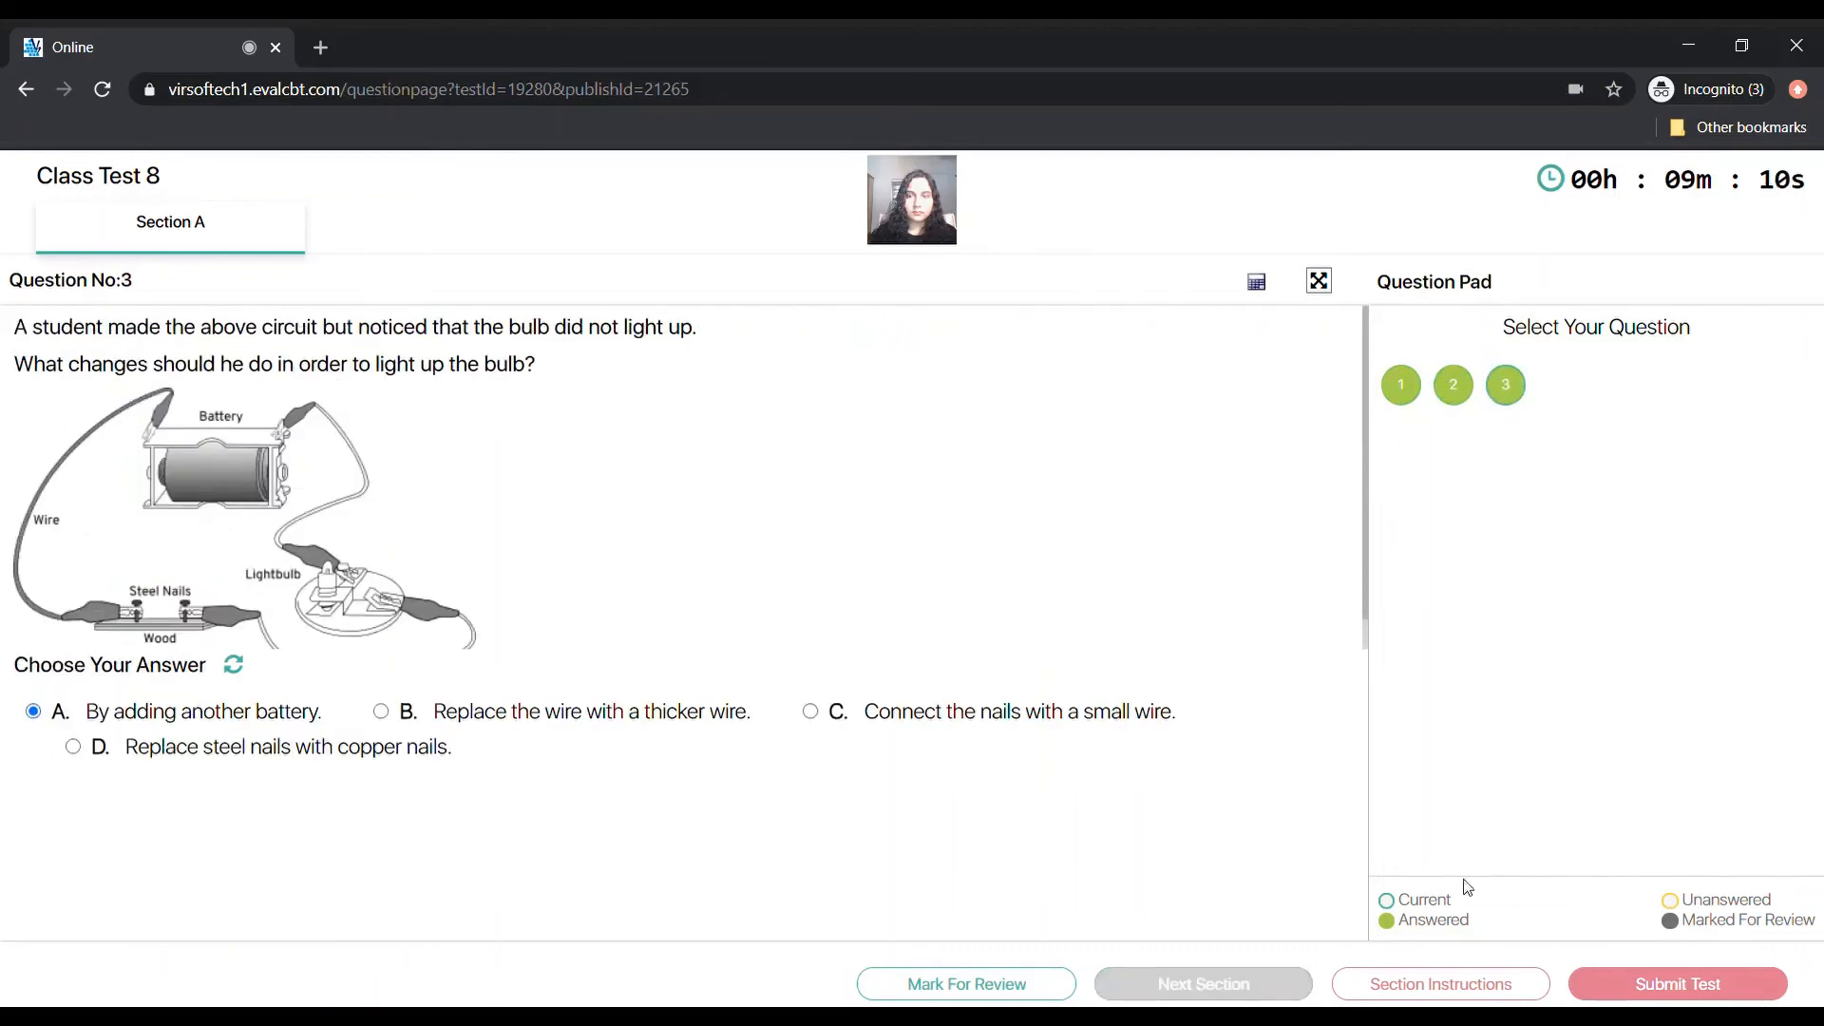
Submit Class Test 8, confirm the submission, and go from the test report to the login page.
click(1615, 988)
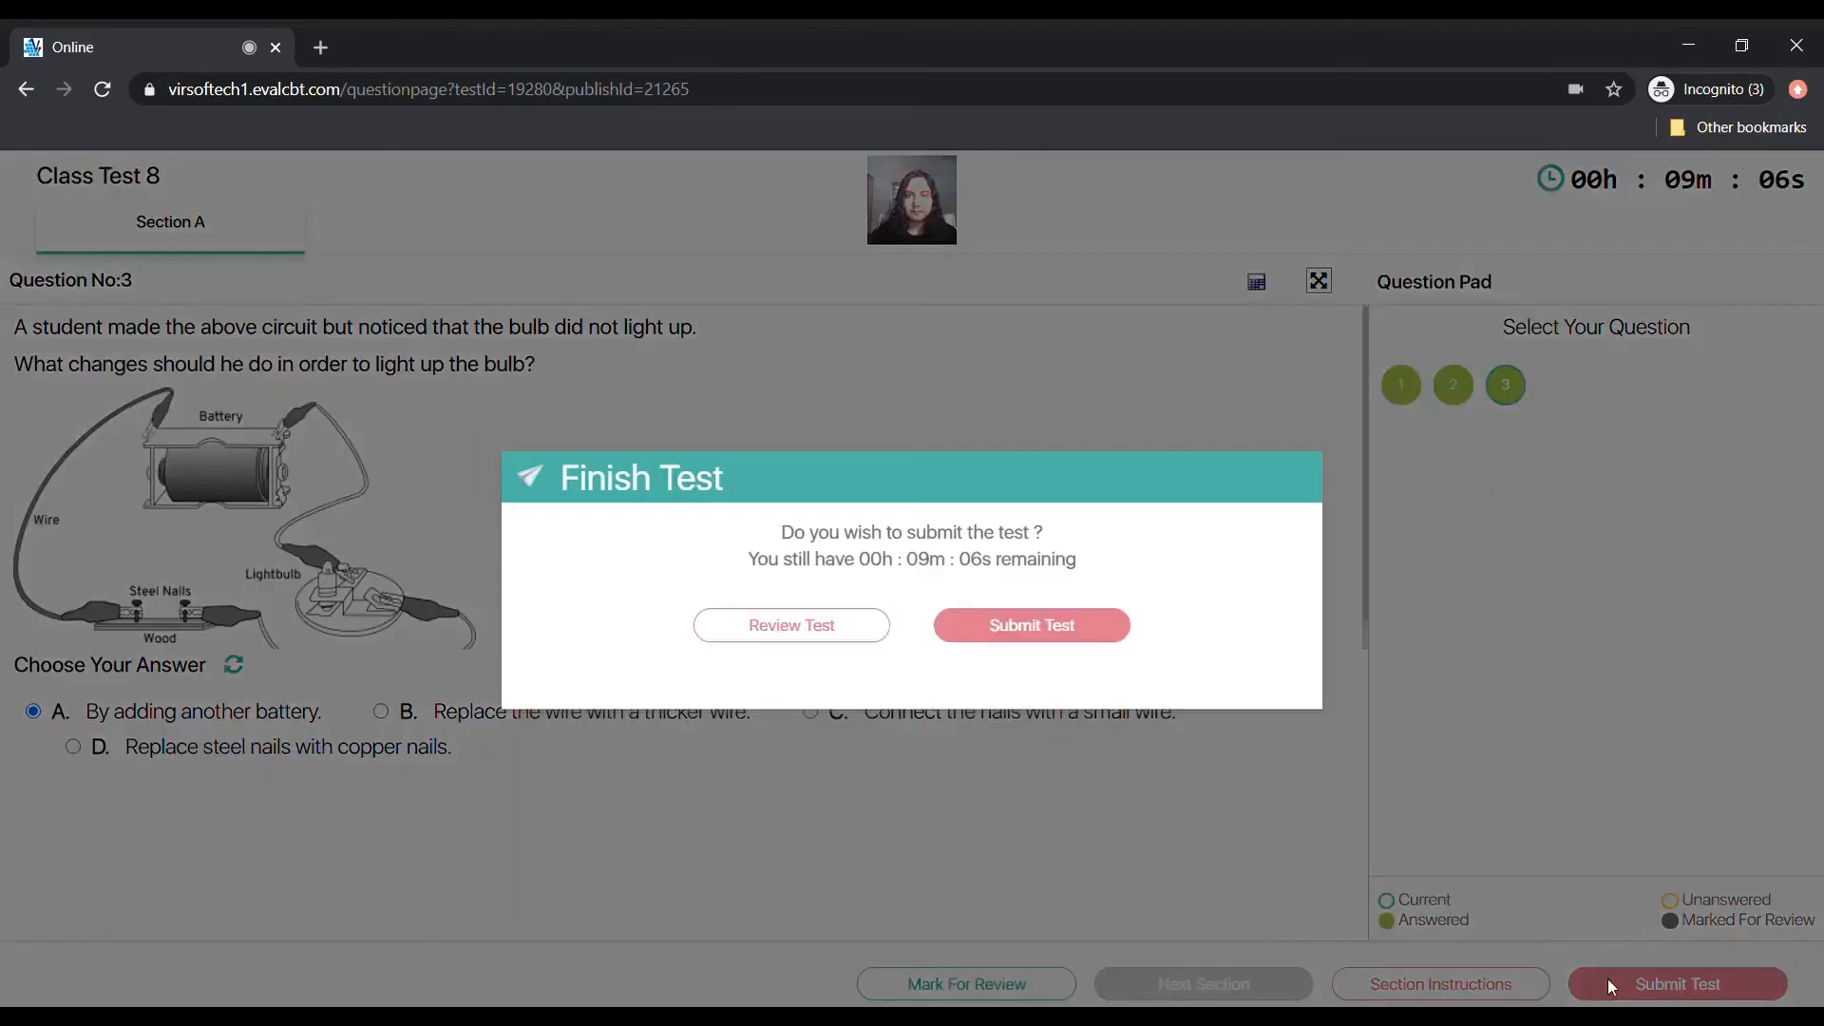
click(988, 631)
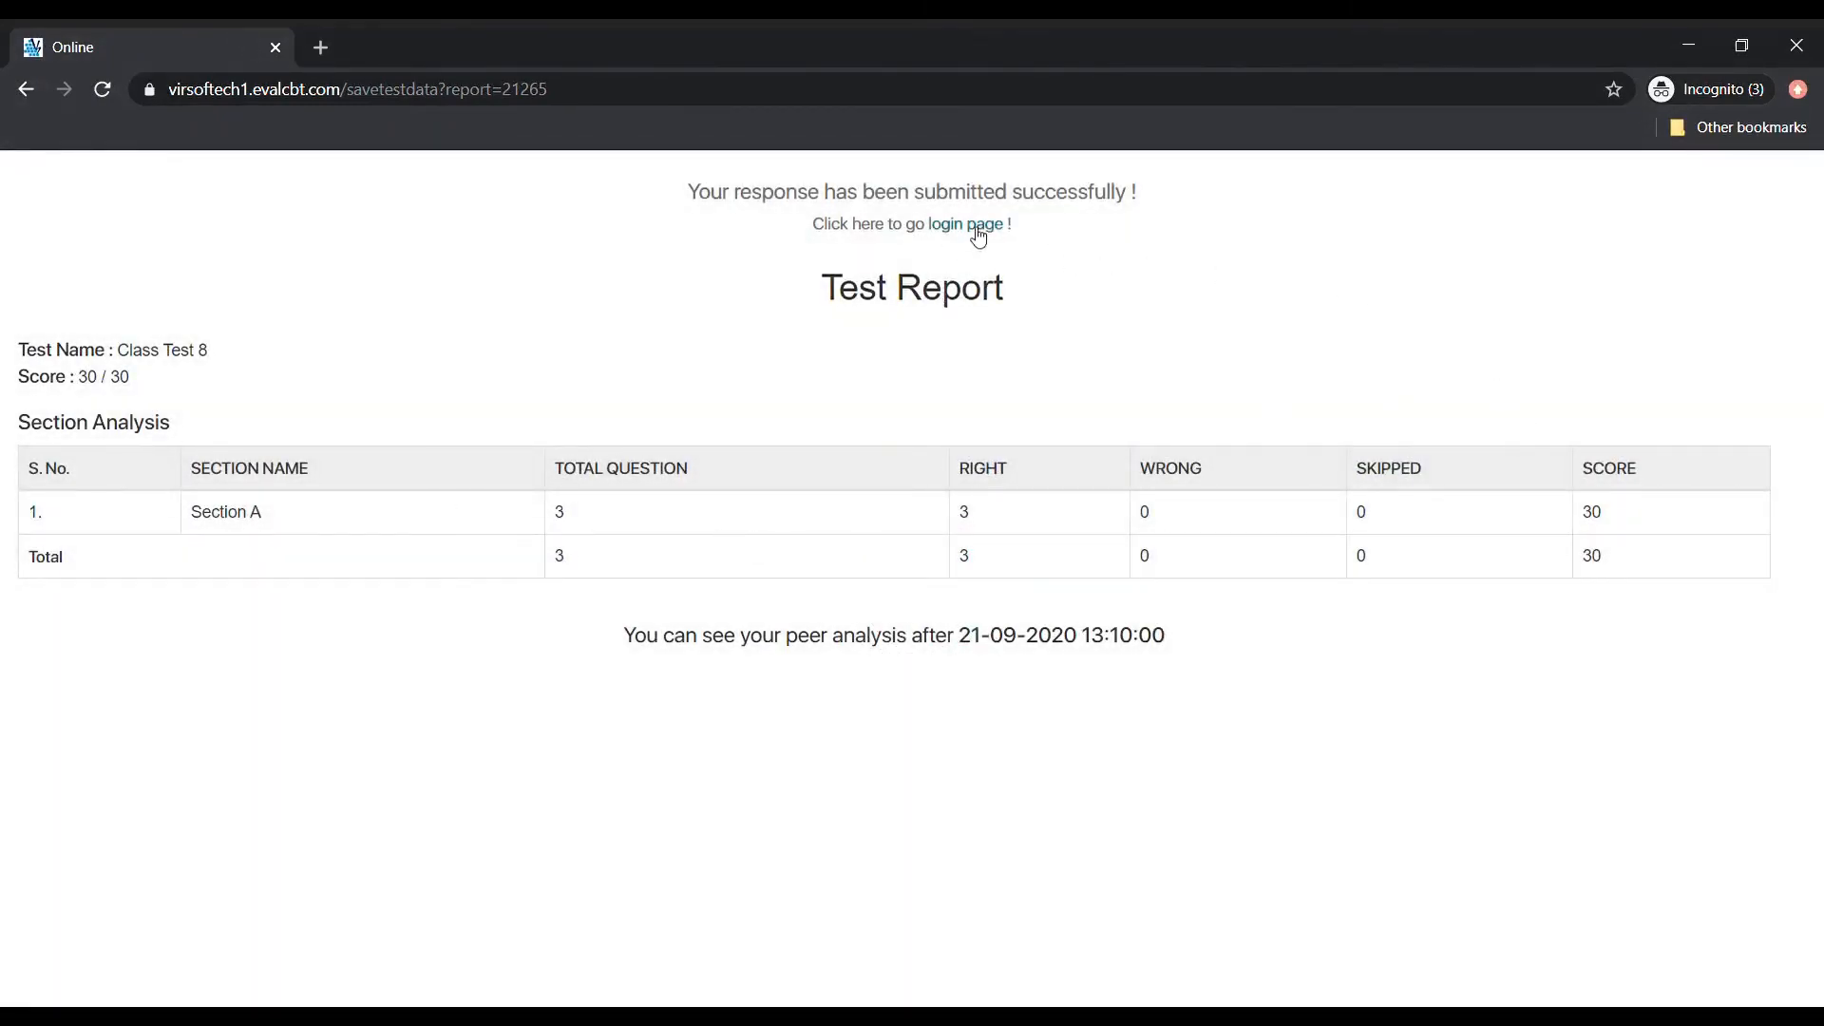
click(978, 232)
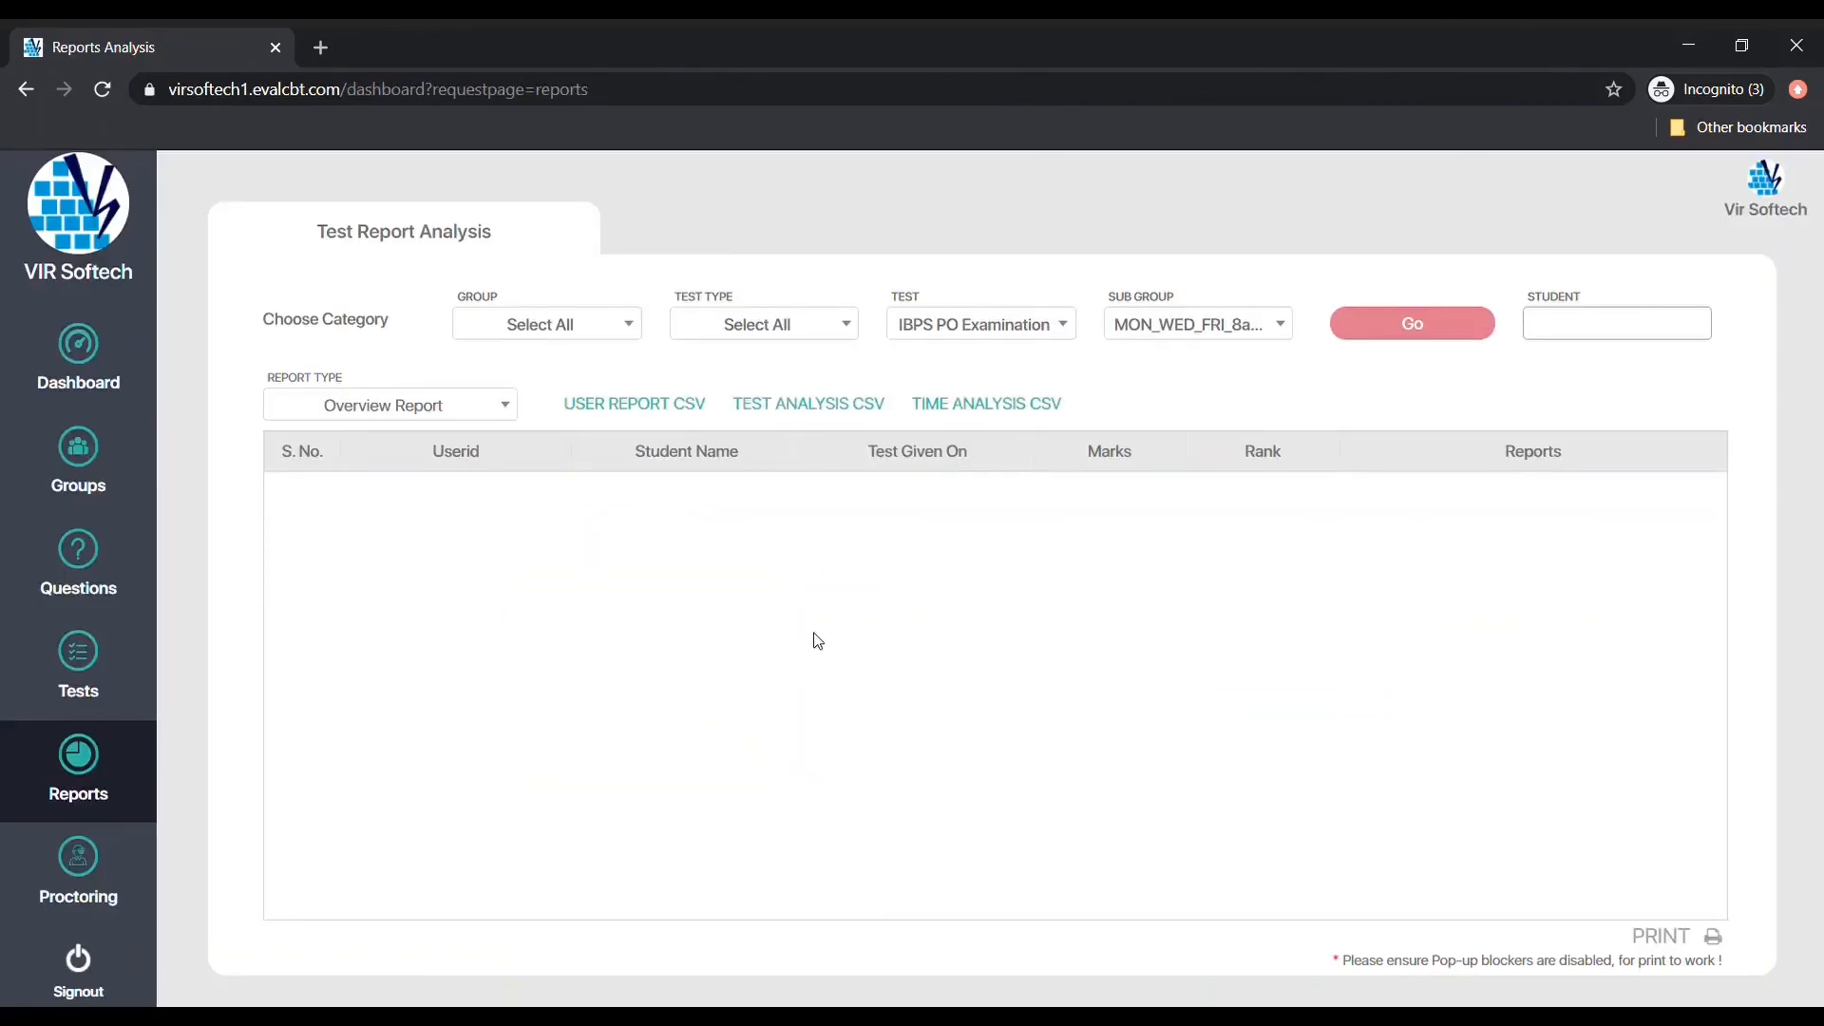
Filter the test report analysis by group 10, look through the listed student's detailed report, and close it.
click(537, 335)
click(530, 418)
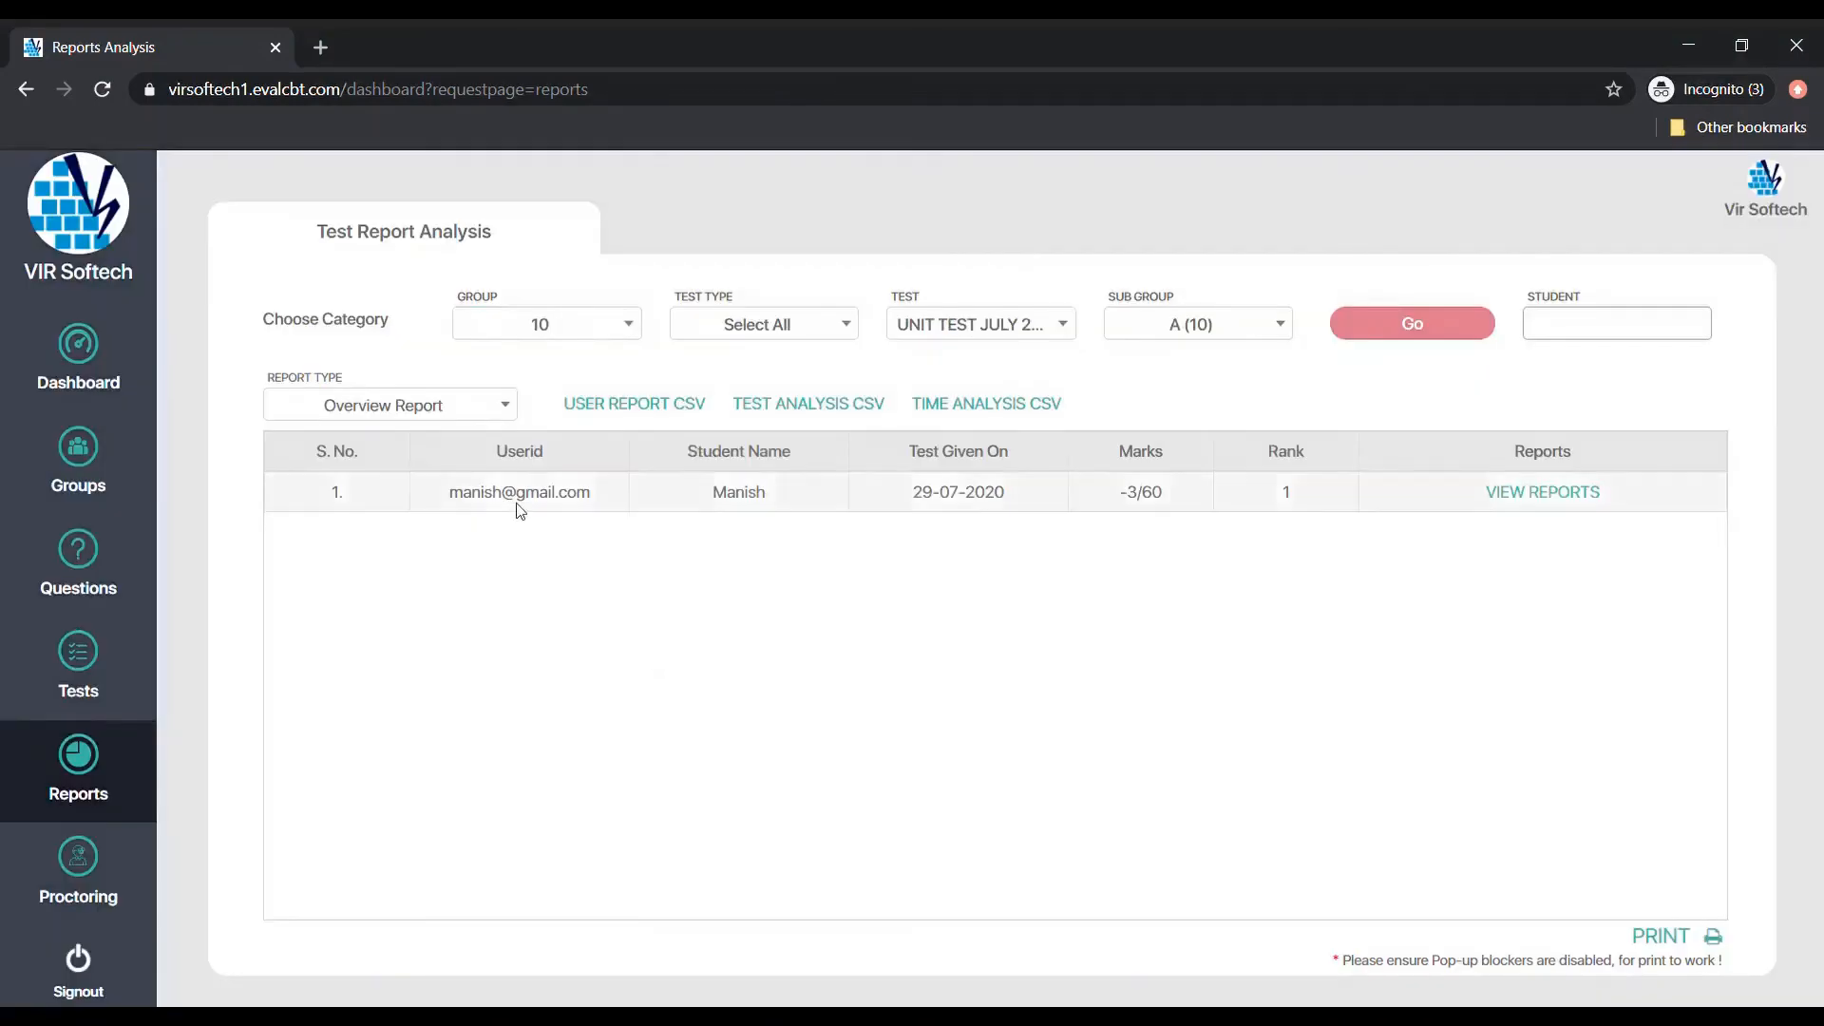
click(1532, 492)
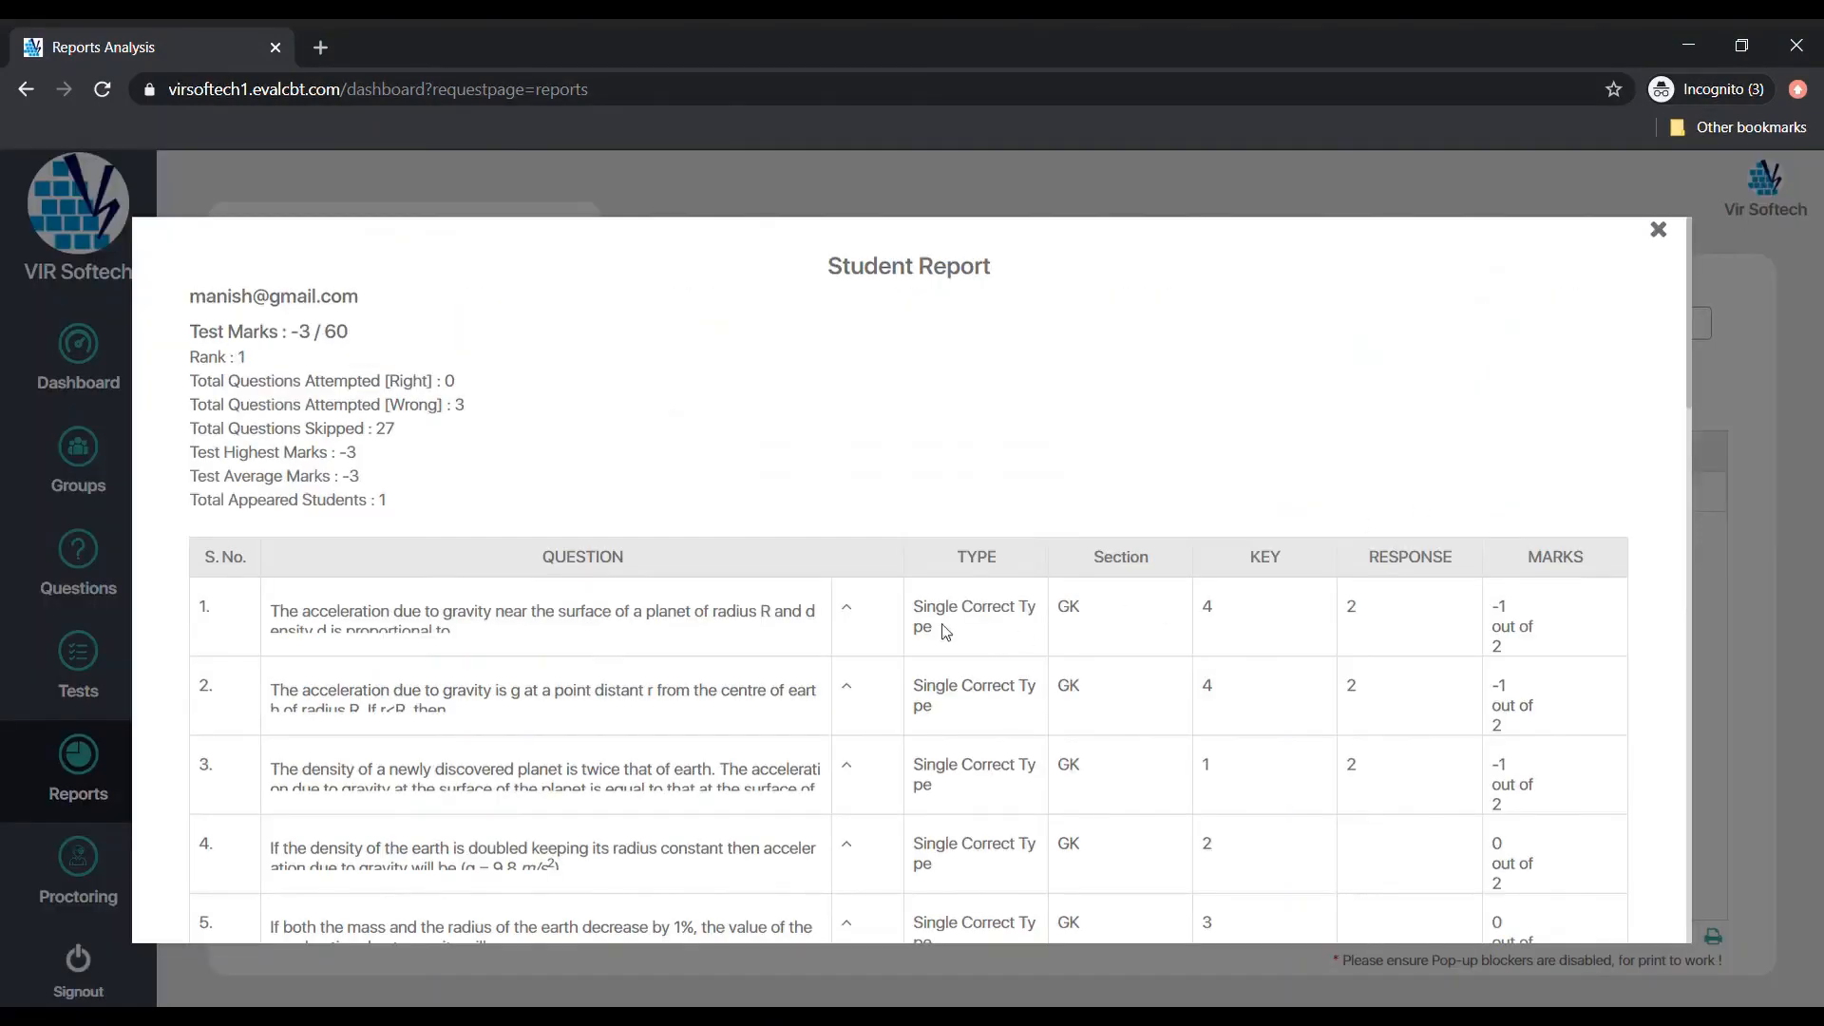
scroll(945, 632, down, 15)
scroll(940, 633, up, 15)
click(1657, 230)
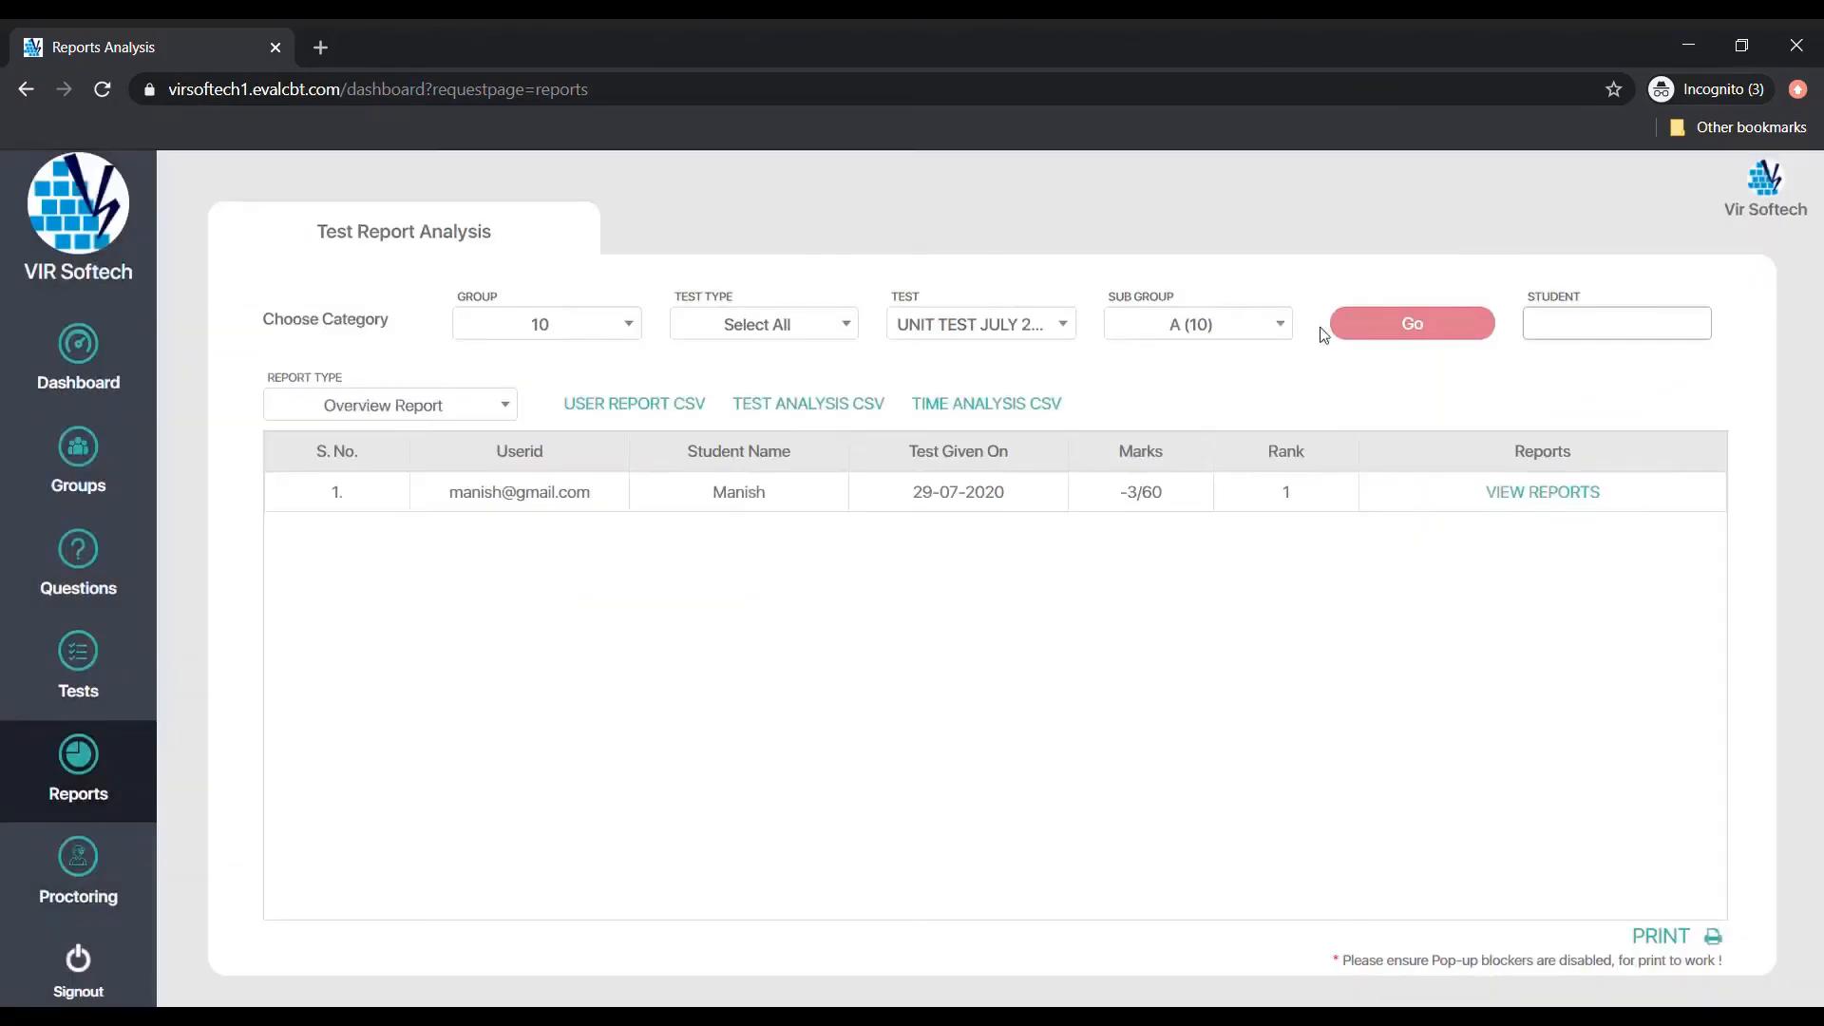
Set the report type to Full Report and download the user report, test analysis and time analysis CSV files.
click(395, 418)
click(340, 473)
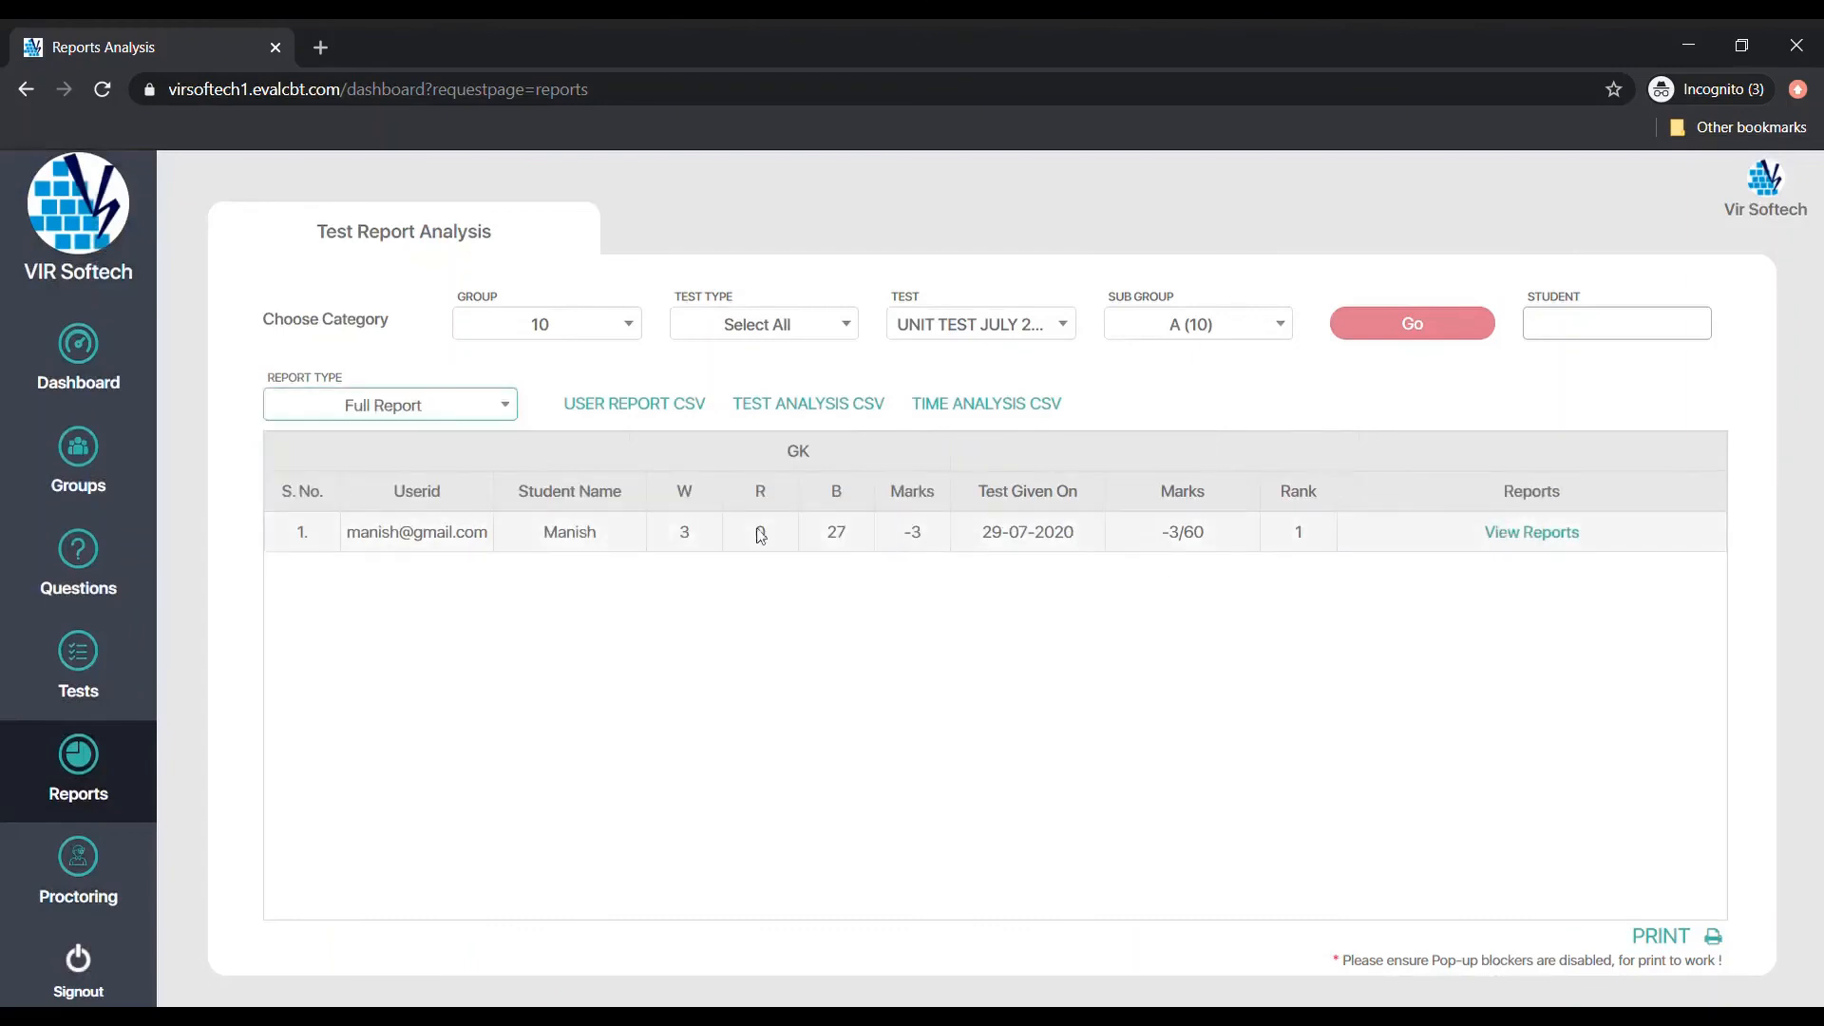
click(668, 410)
click(830, 406)
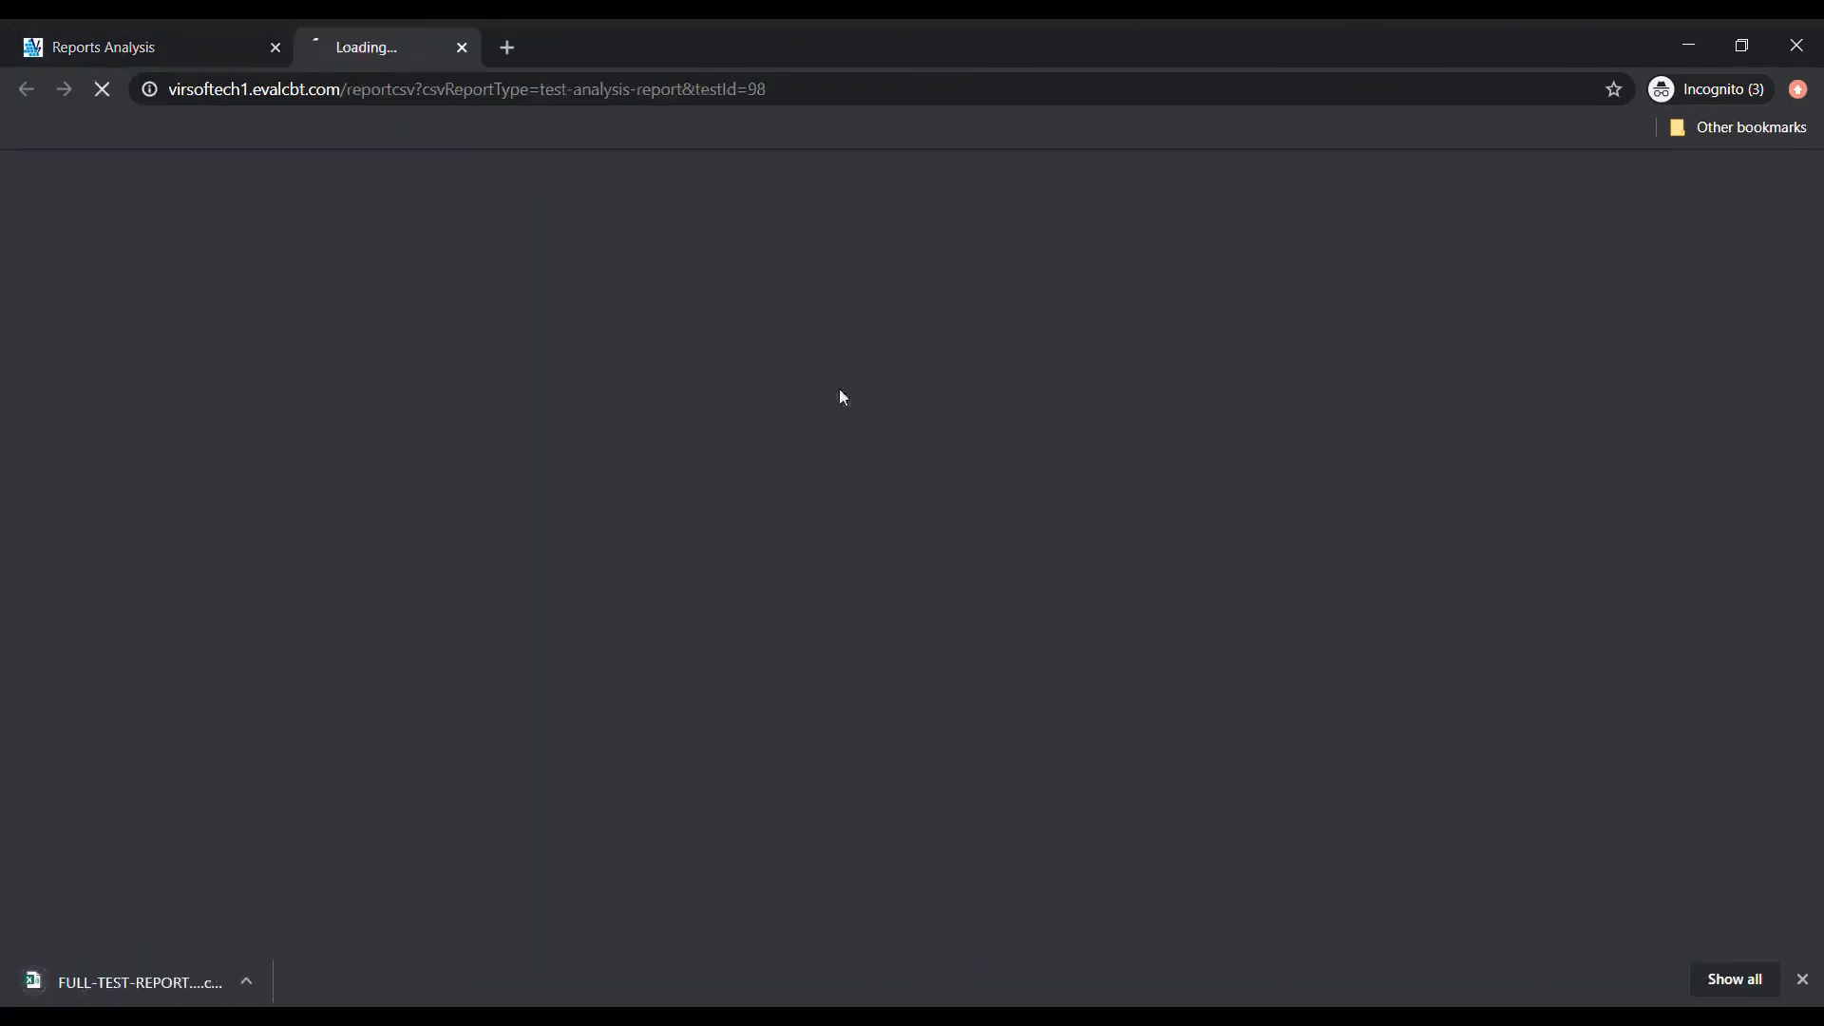
click(969, 390)
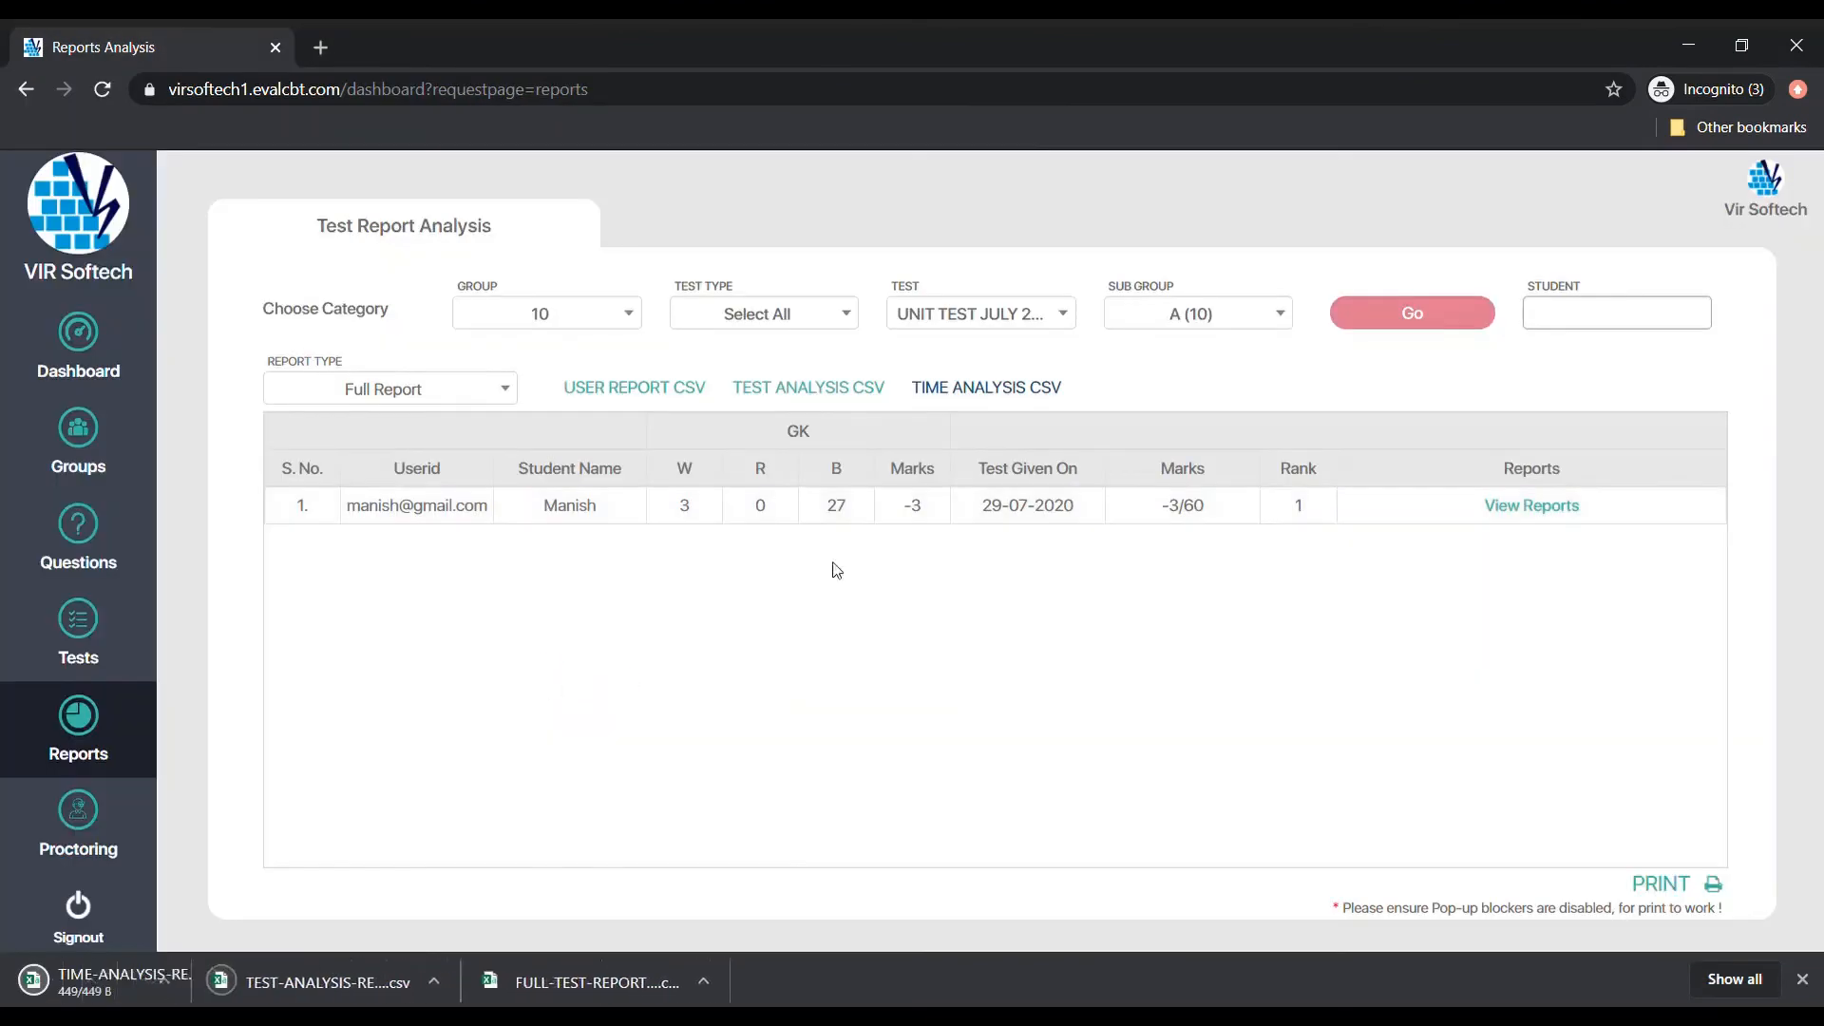
View the proctoring images of the third student in Class Test 8, and return to the list of proctored tests.
click(105, 819)
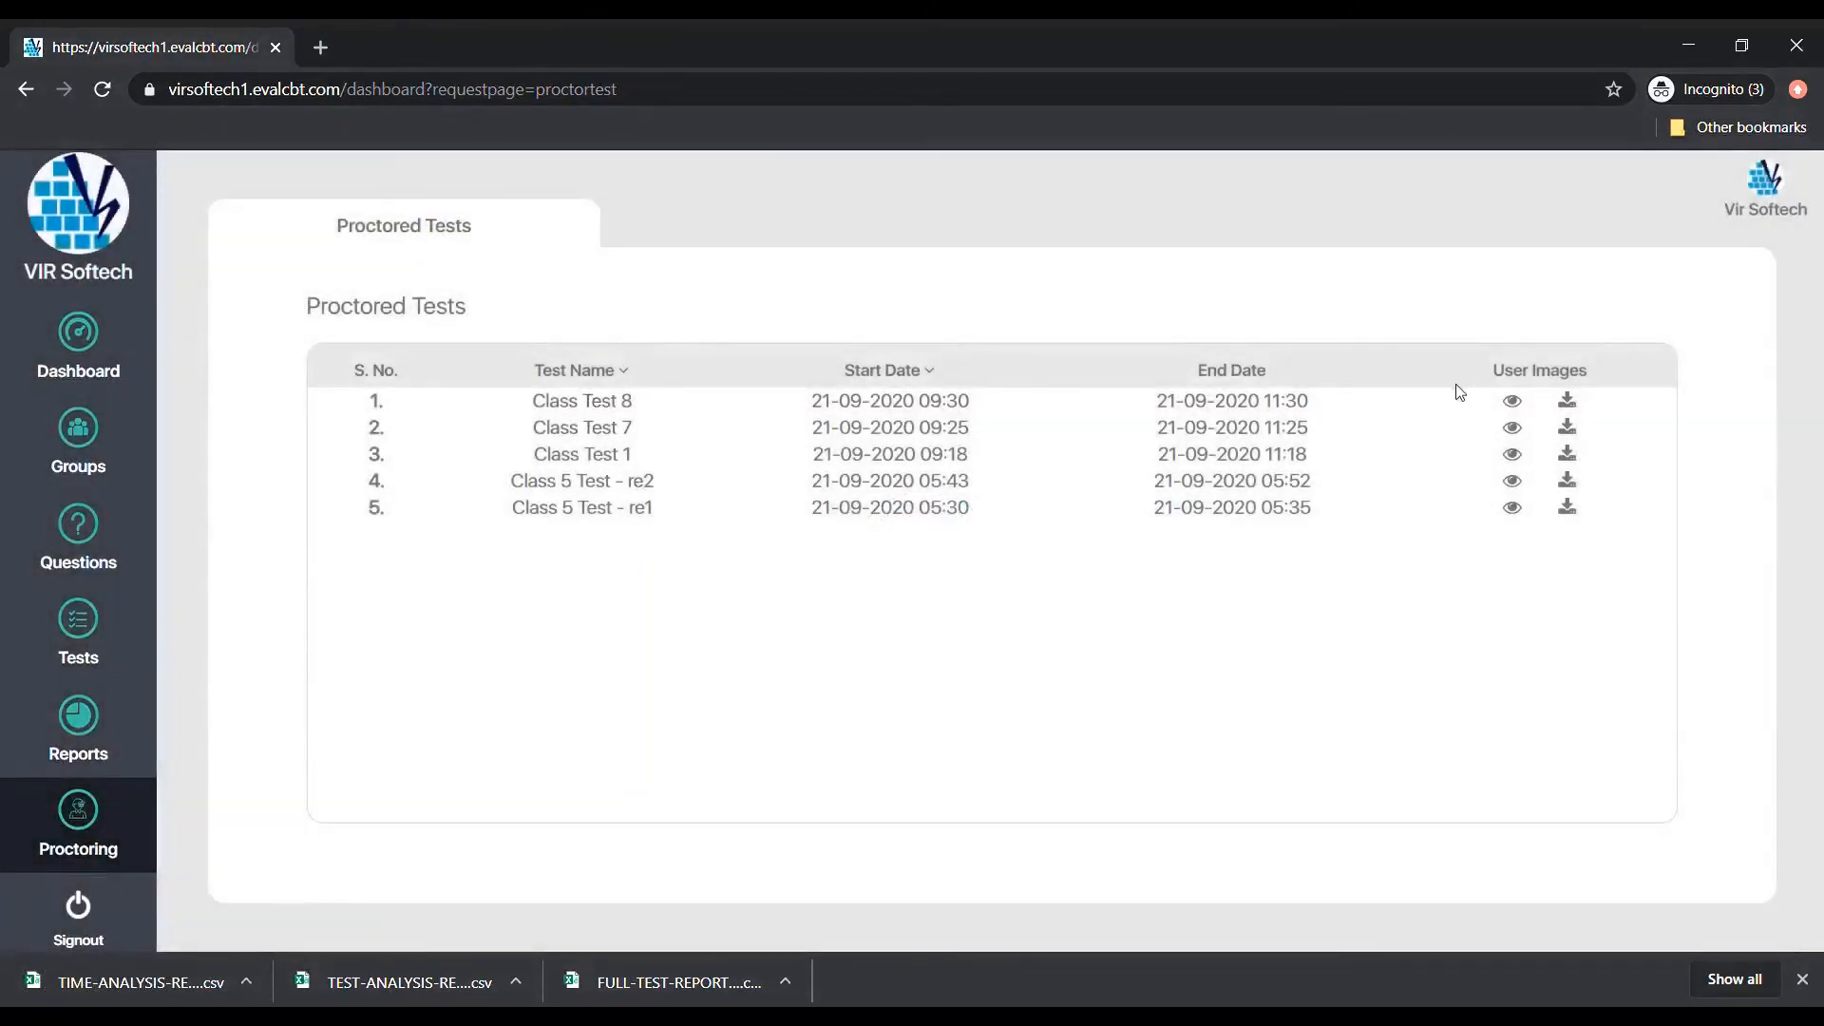
click(1511, 400)
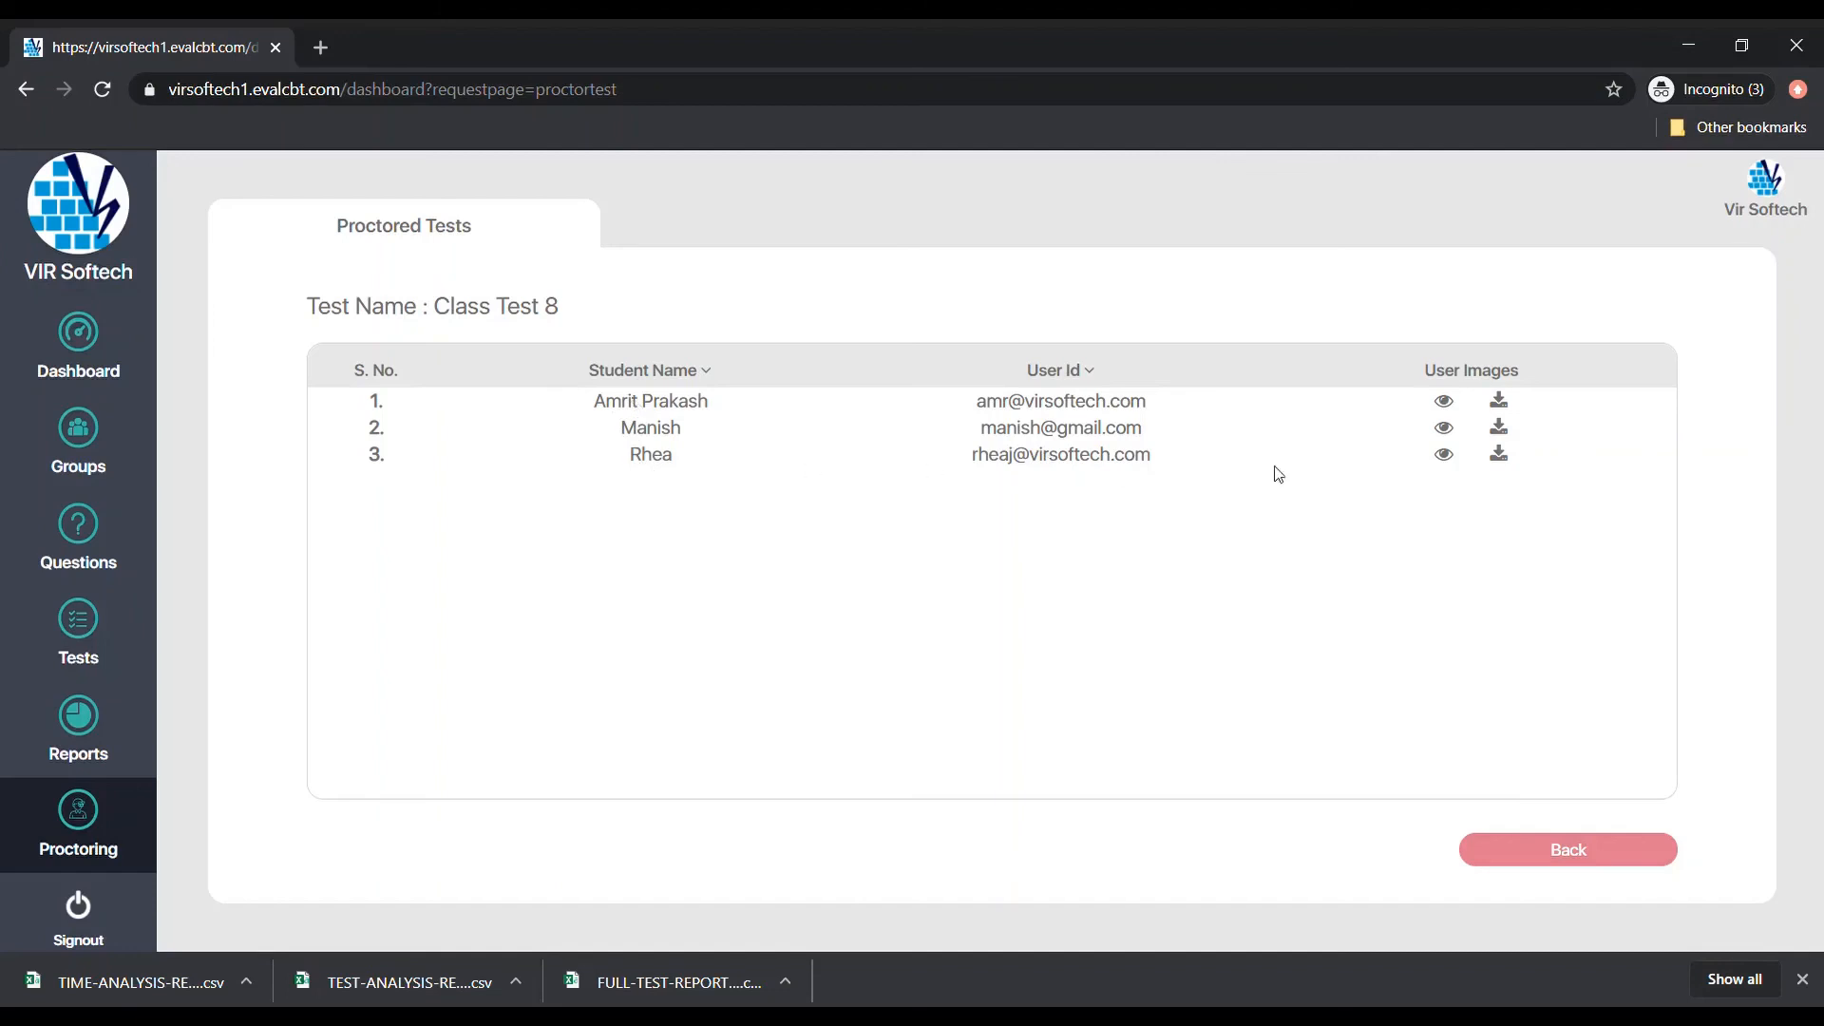
click(1446, 458)
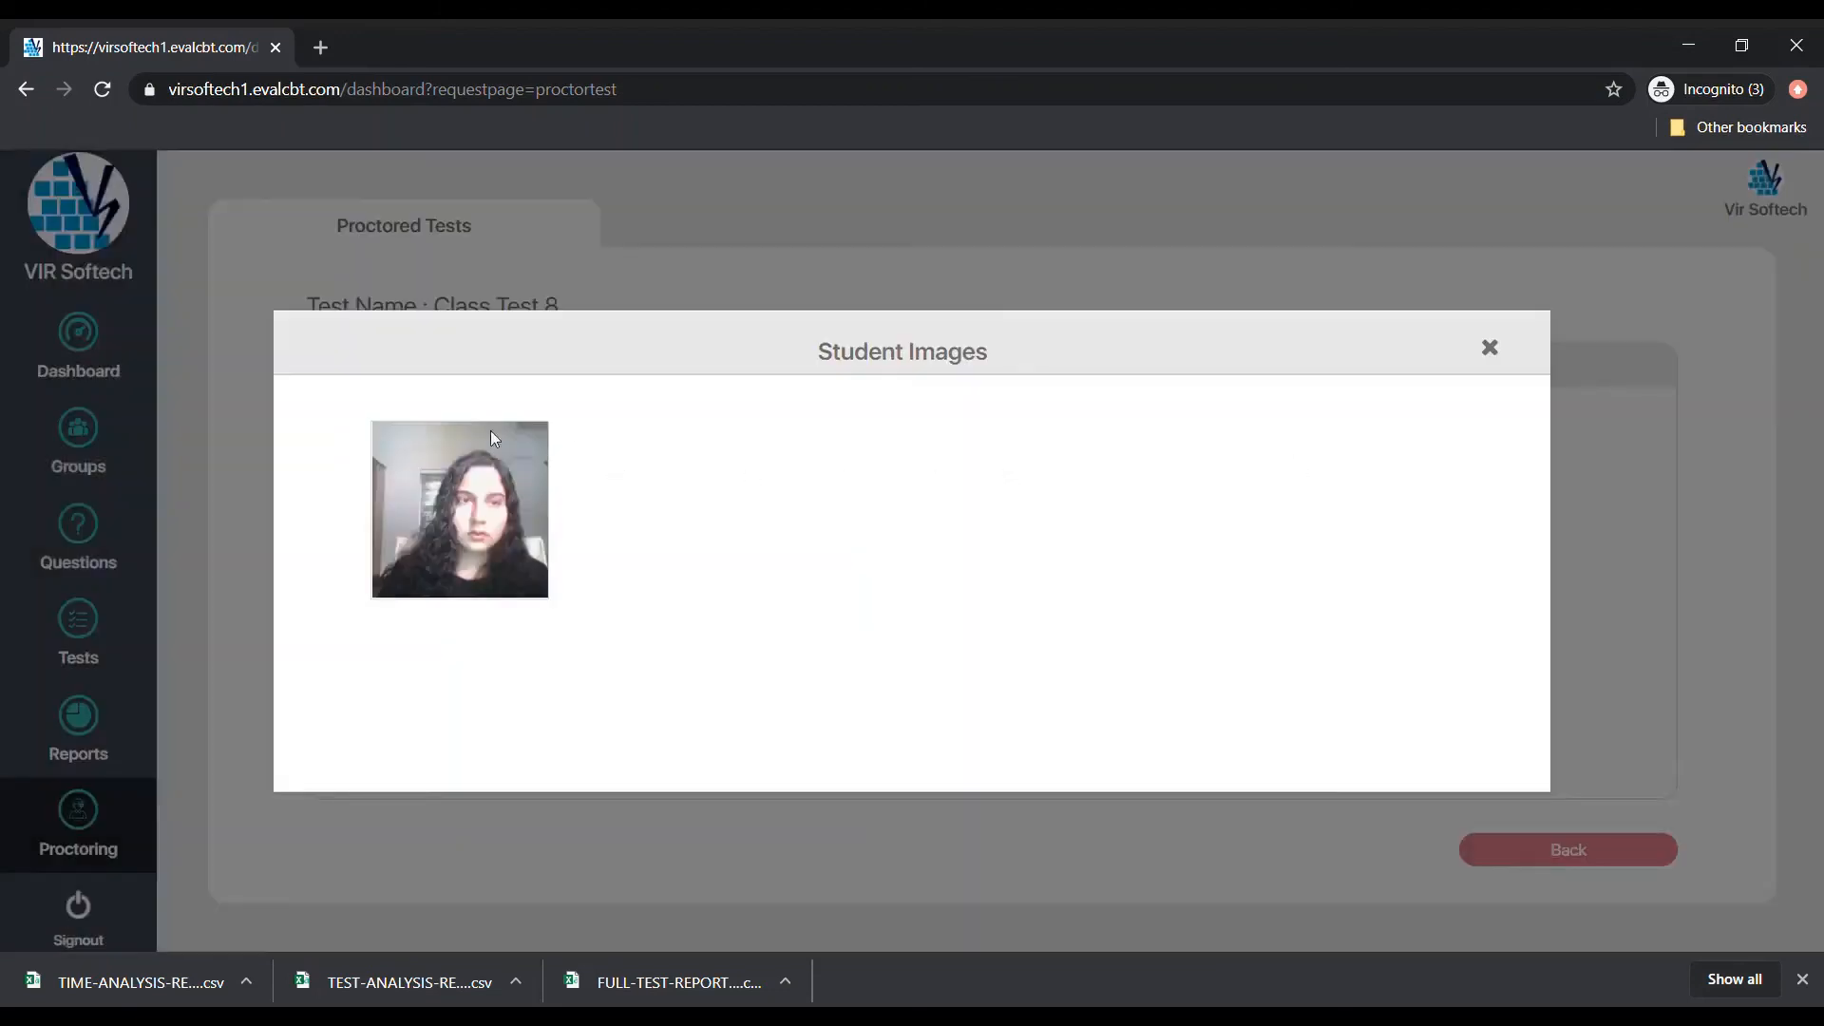
click(1490, 348)
click(1557, 849)
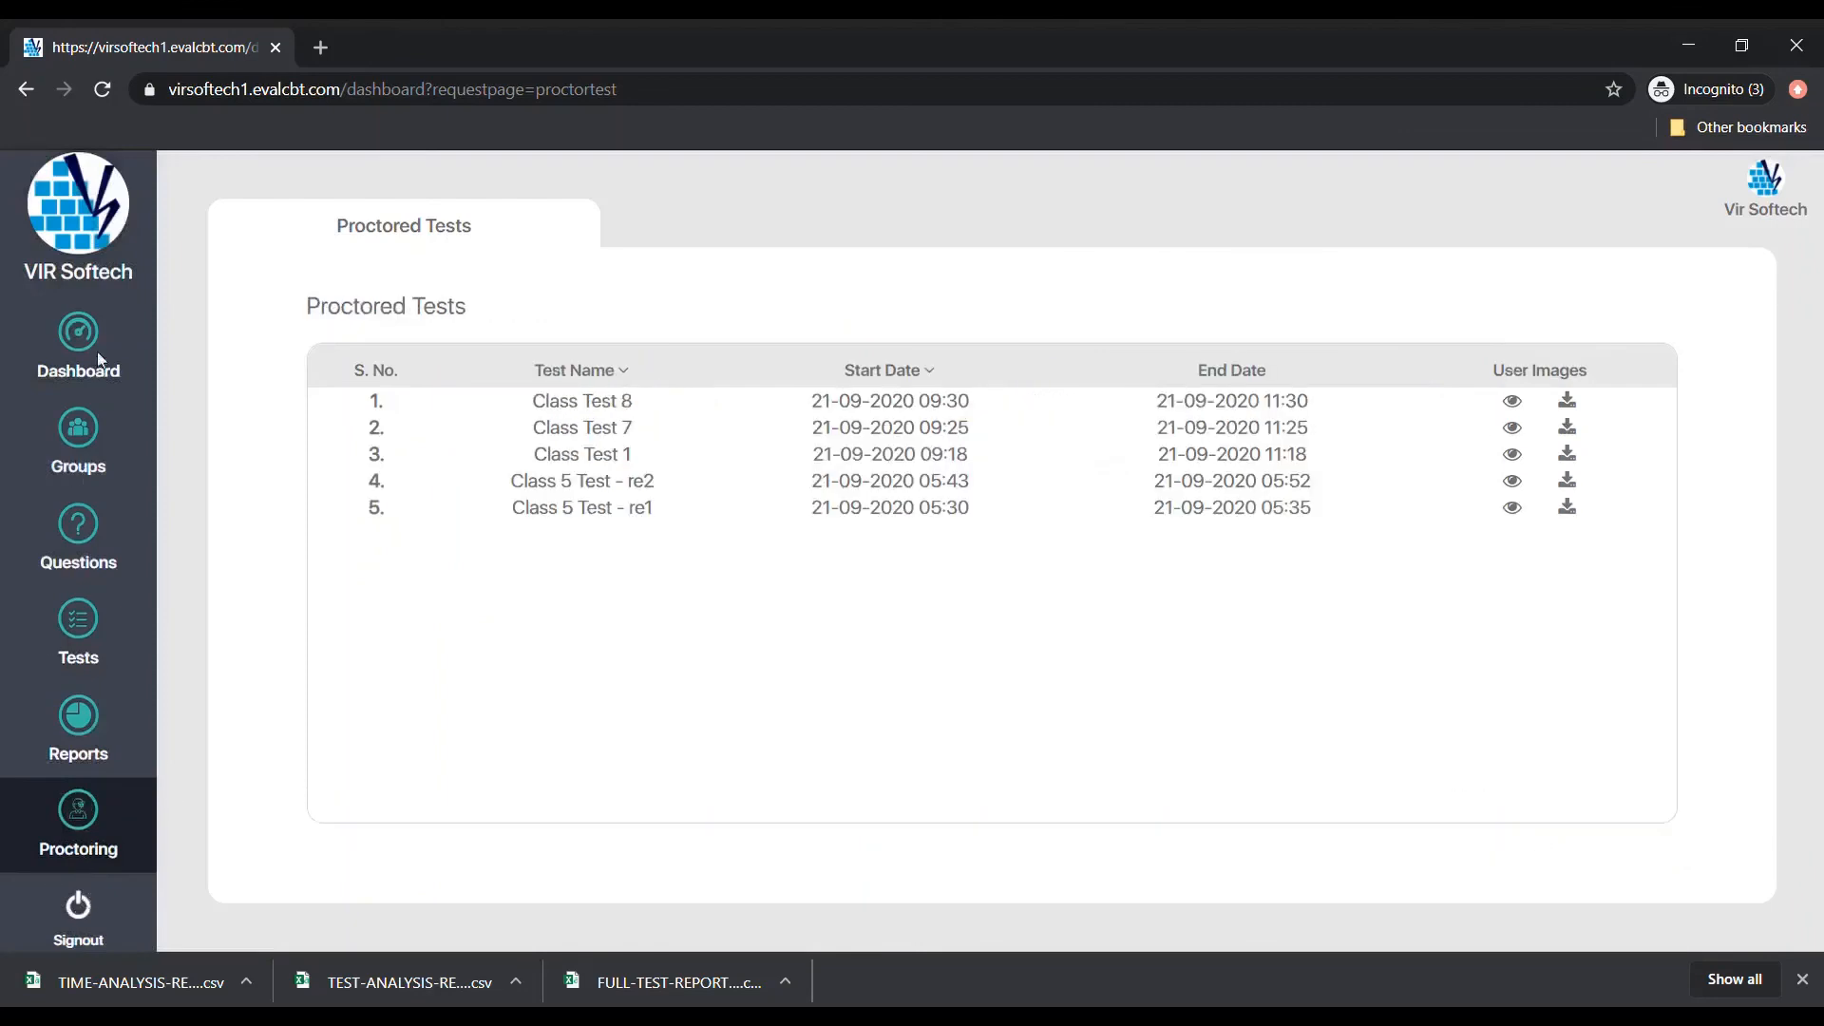
Open the institute profile with its URL, name and logo settings.
click(67, 228)
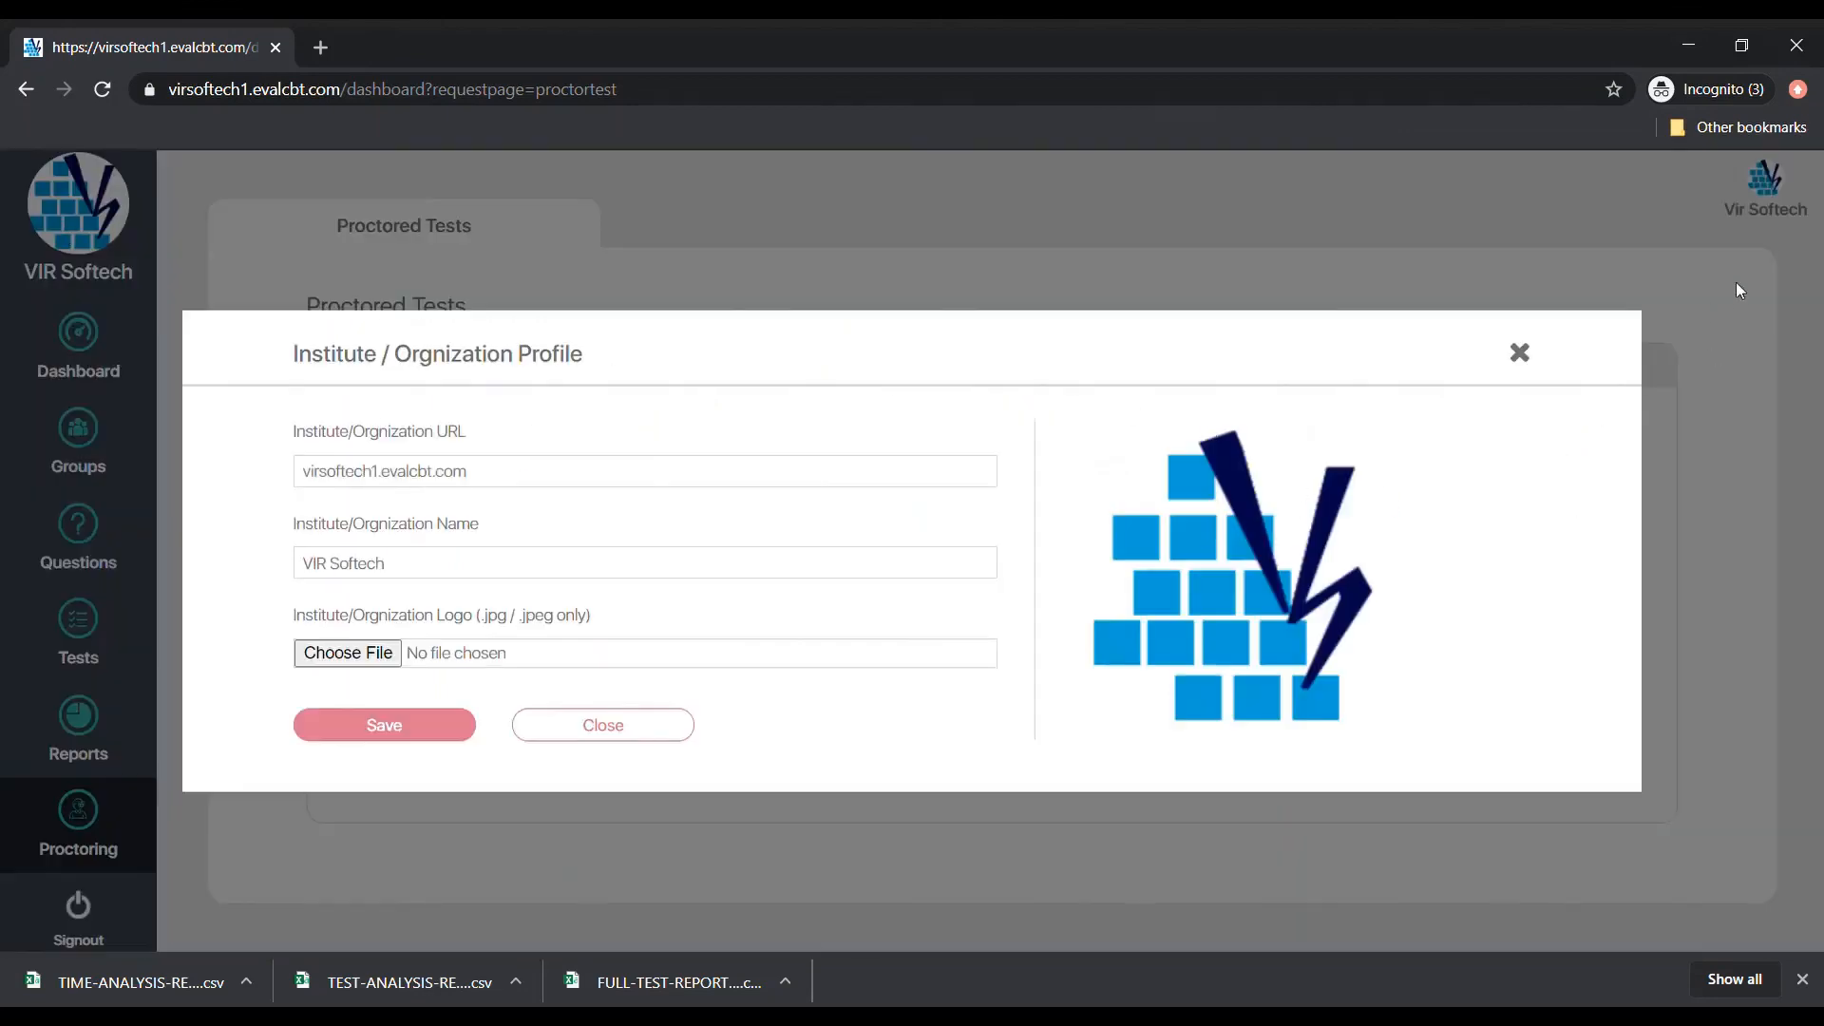